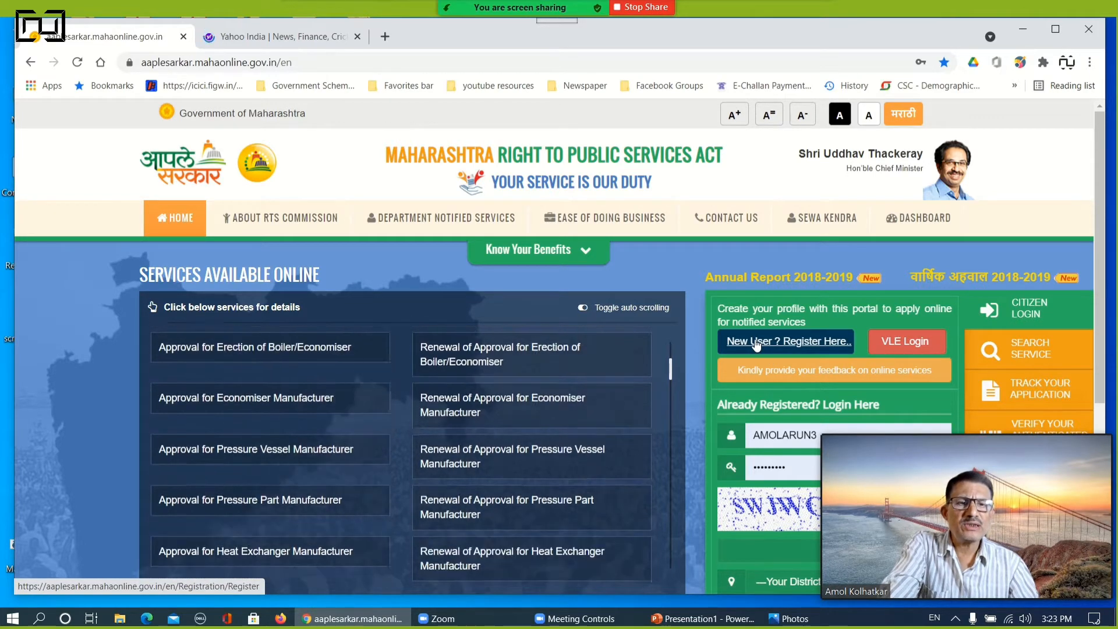
# Open the new user registration form and choose Option 1, verifying the mobile number by OTP
pyautogui.click(756, 346)
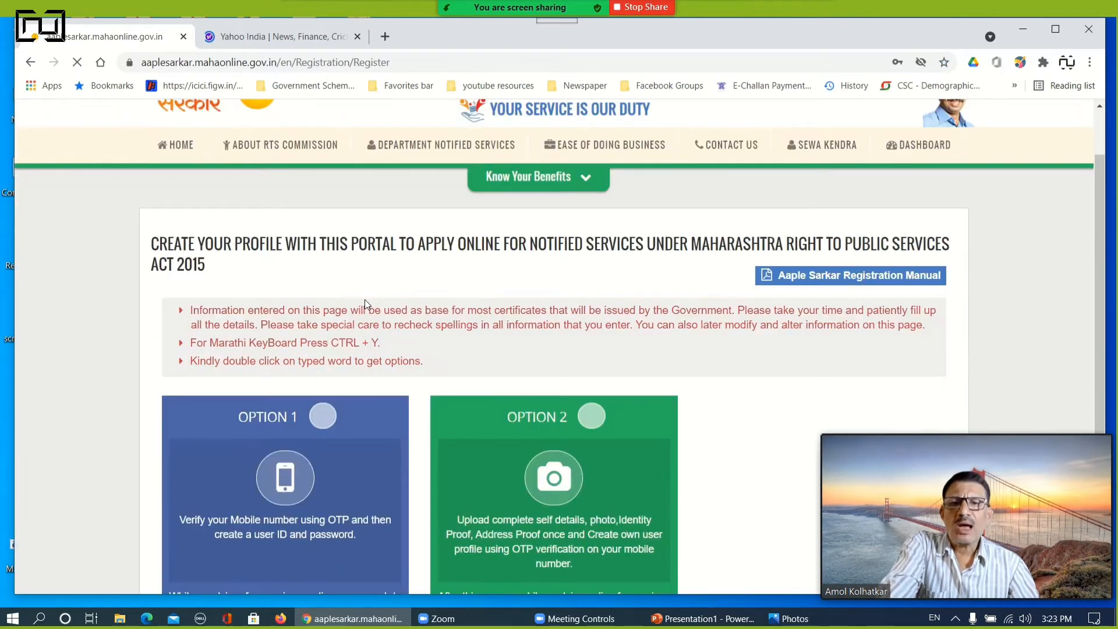
pyautogui.scroll(-1, 364, 300)
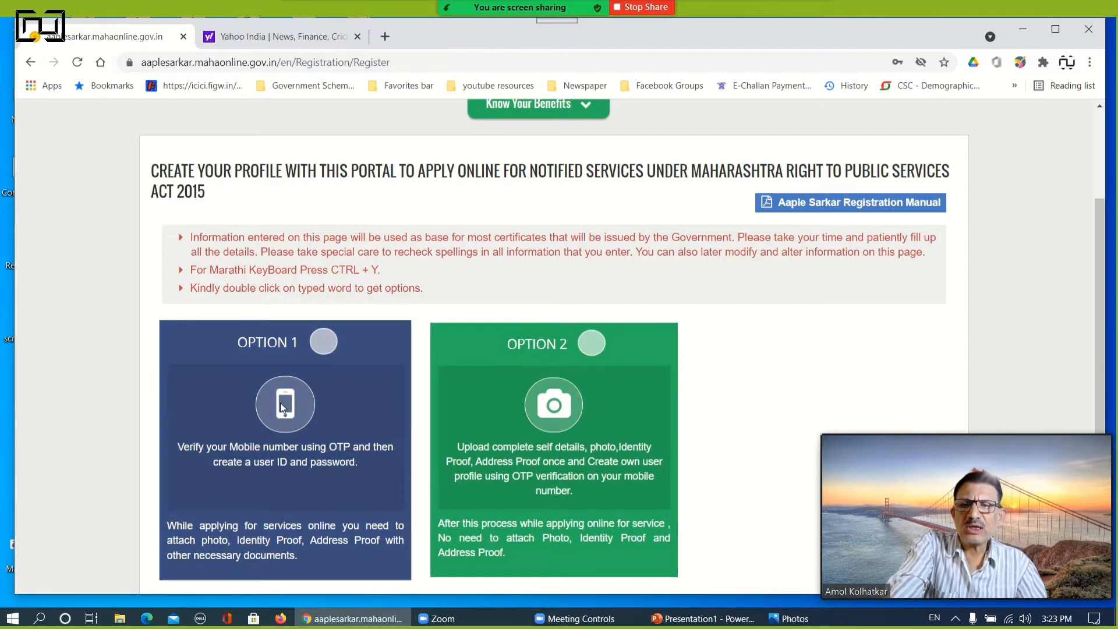
pyautogui.click(323, 343)
pyautogui.scroll(-4, 325, 341)
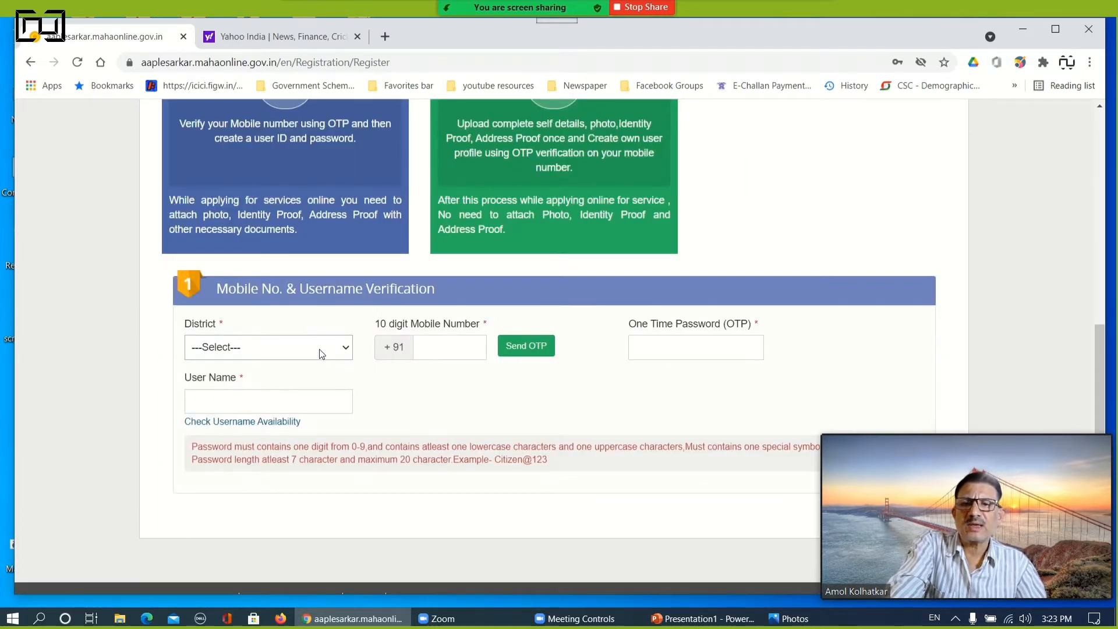
# Enter a user name in the Mobile No. & Username Verification section of the Option 1 form
pyautogui.click(442, 345)
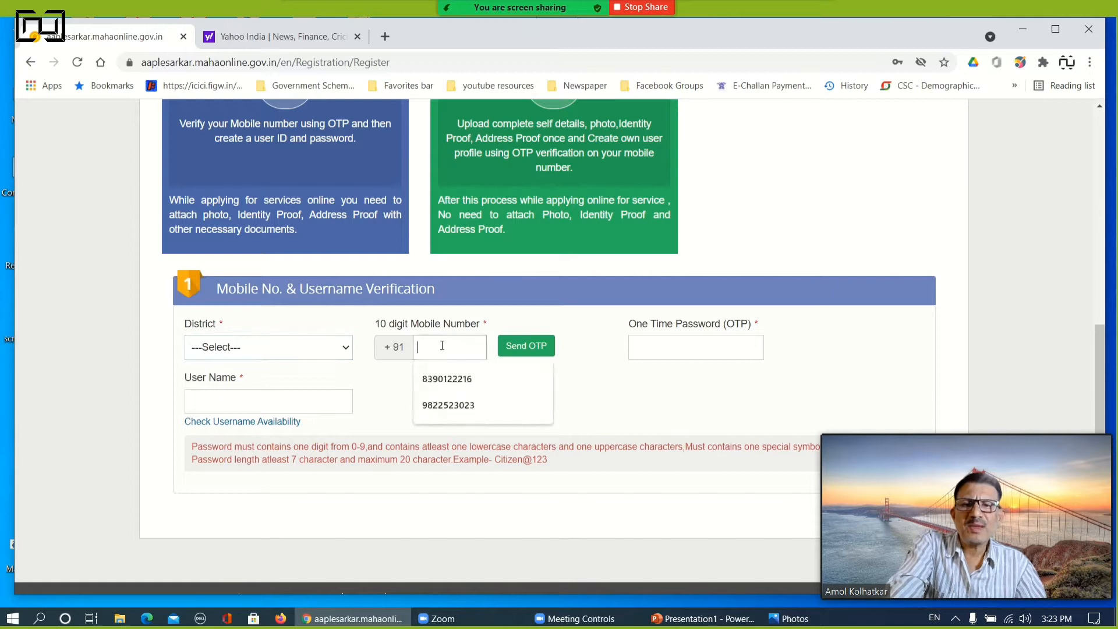
pyautogui.click(290, 350)
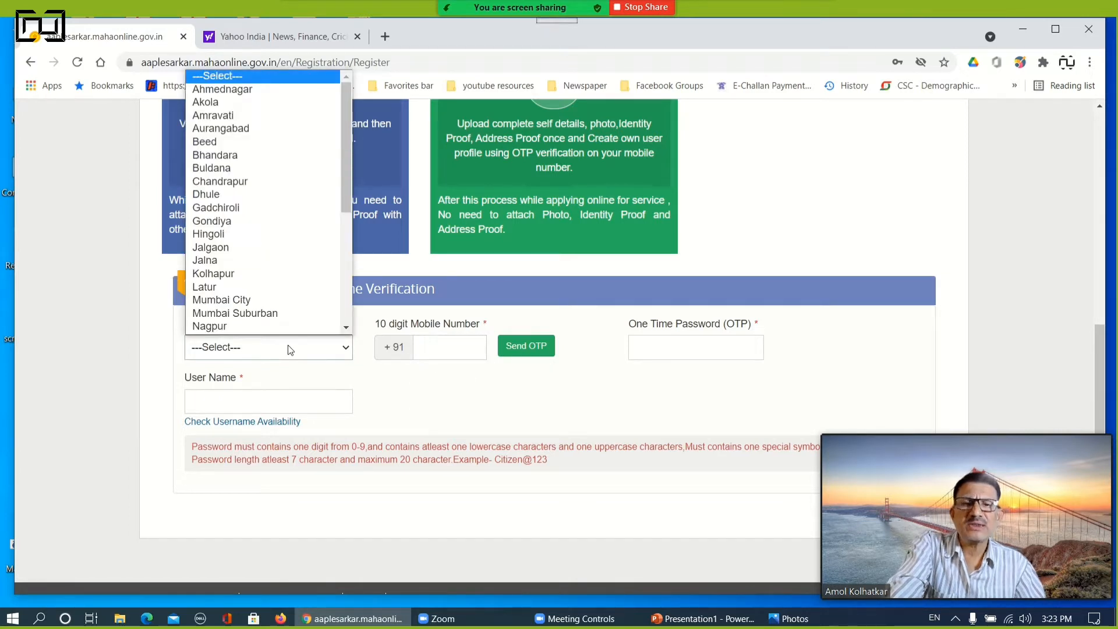
pyautogui.click(234, 405)
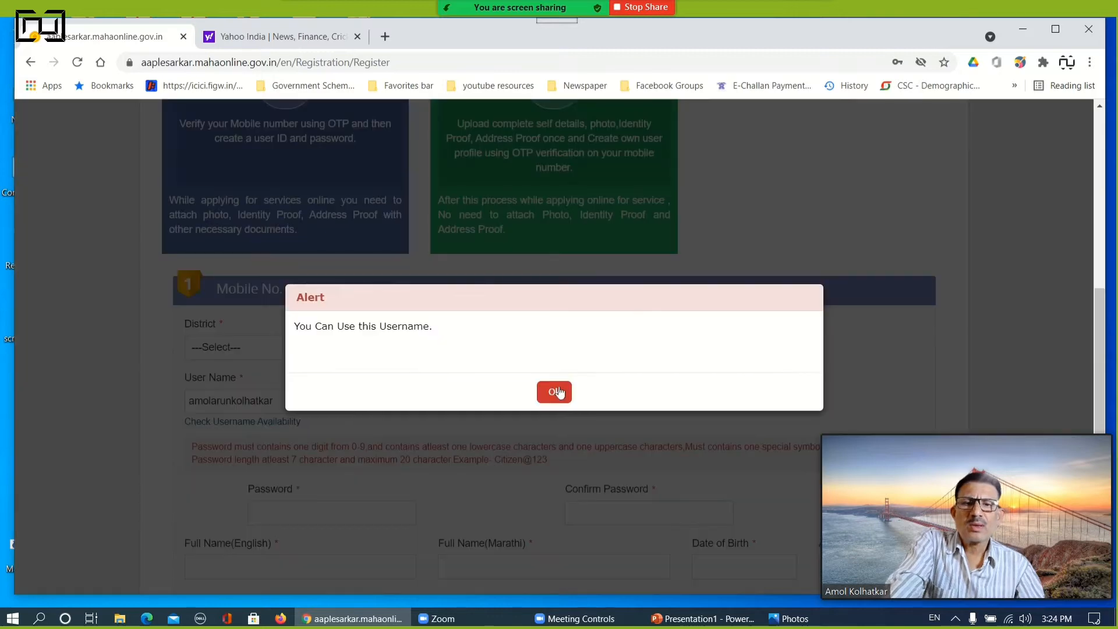
pyautogui.click(555, 392)
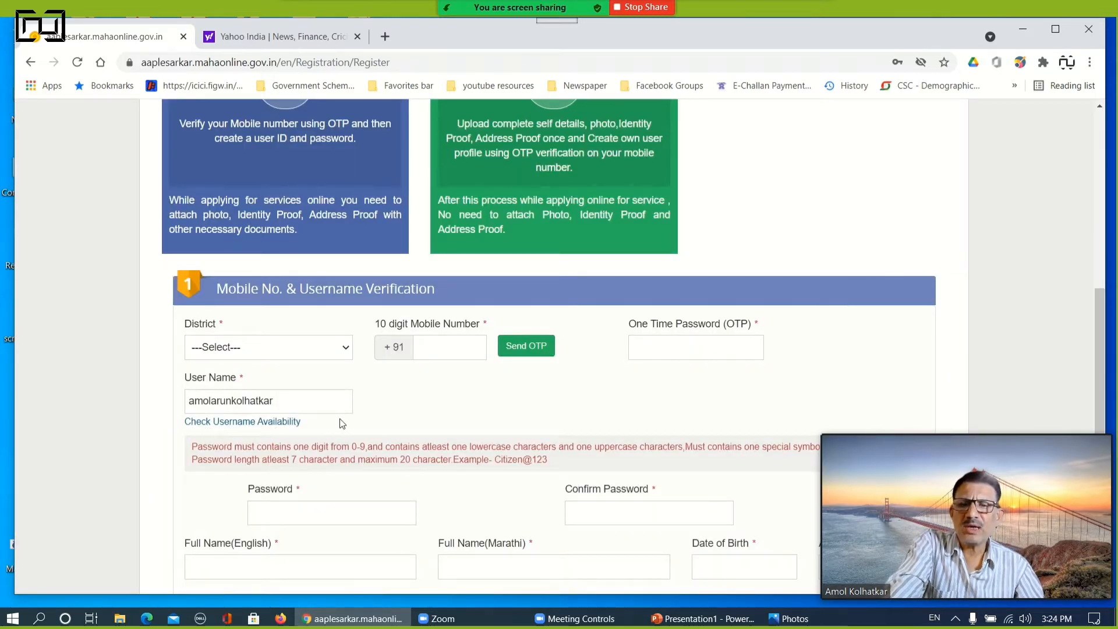
# Enter the applicant's full name in English and fill in its Marathi version
pyautogui.scroll(-1, 337, 420)
pyautogui.scroll(-1, 336, 420)
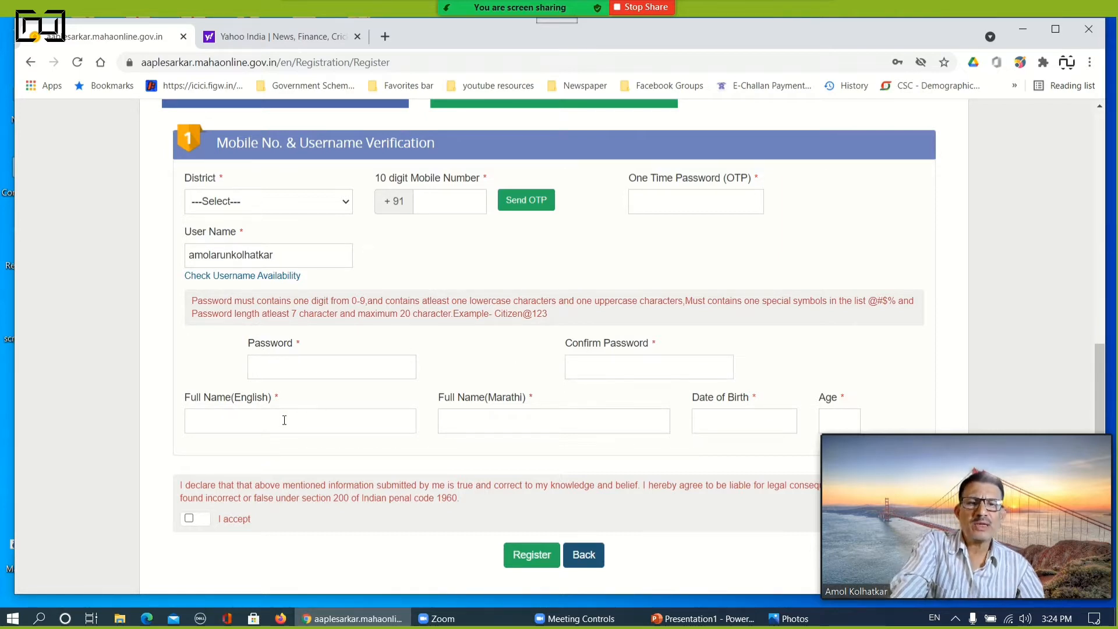
pyautogui.click(265, 421)
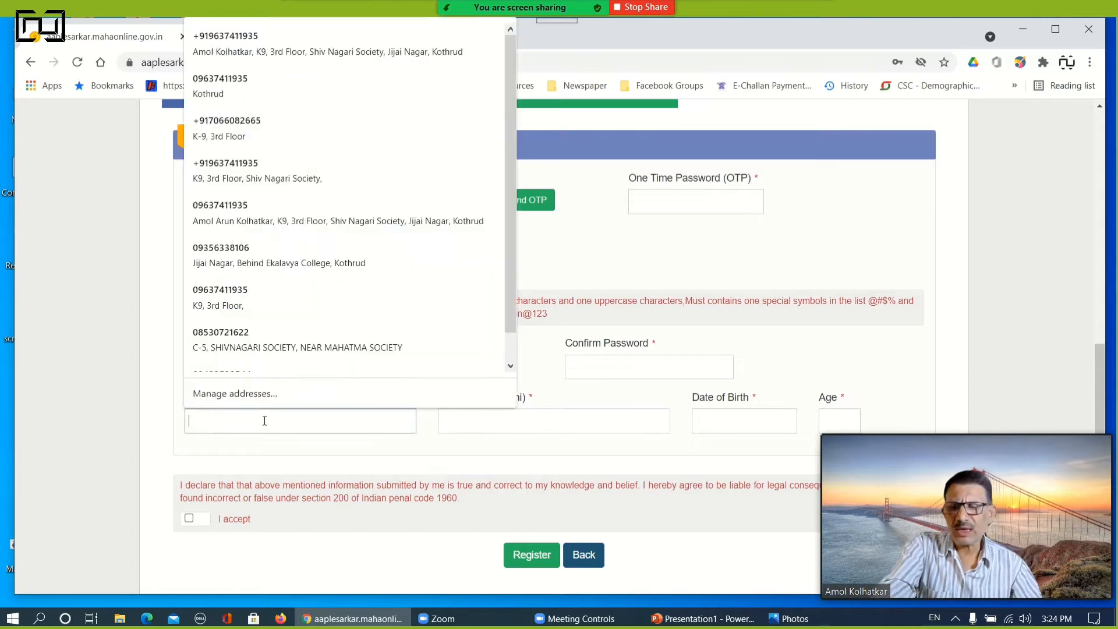
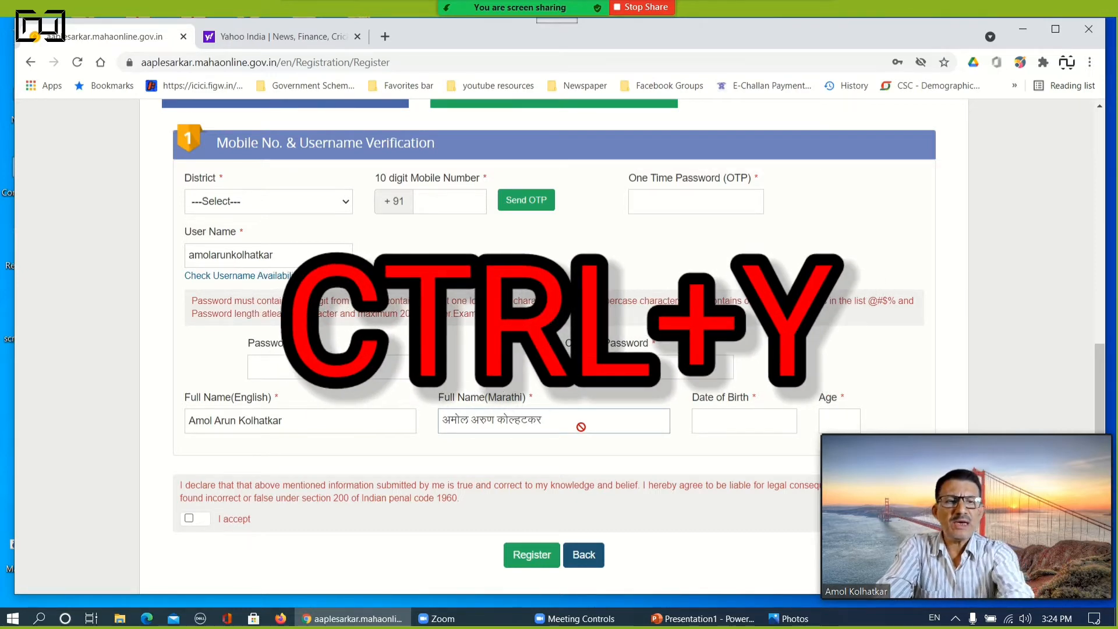
# Display the on-screen Inscript keyboard for Marathi input, move it clear of the name fields, and close it
pyautogui.hotkey('ctrl', 'y')
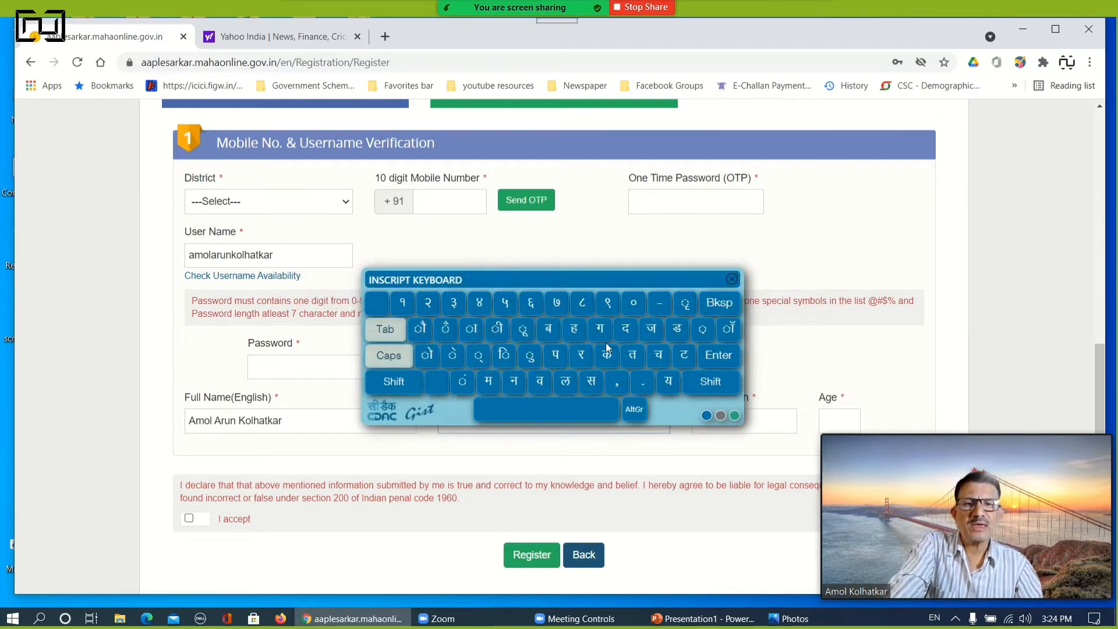
pyautogui.moveTo(577, 277); pyautogui.dragTo(712, 165)
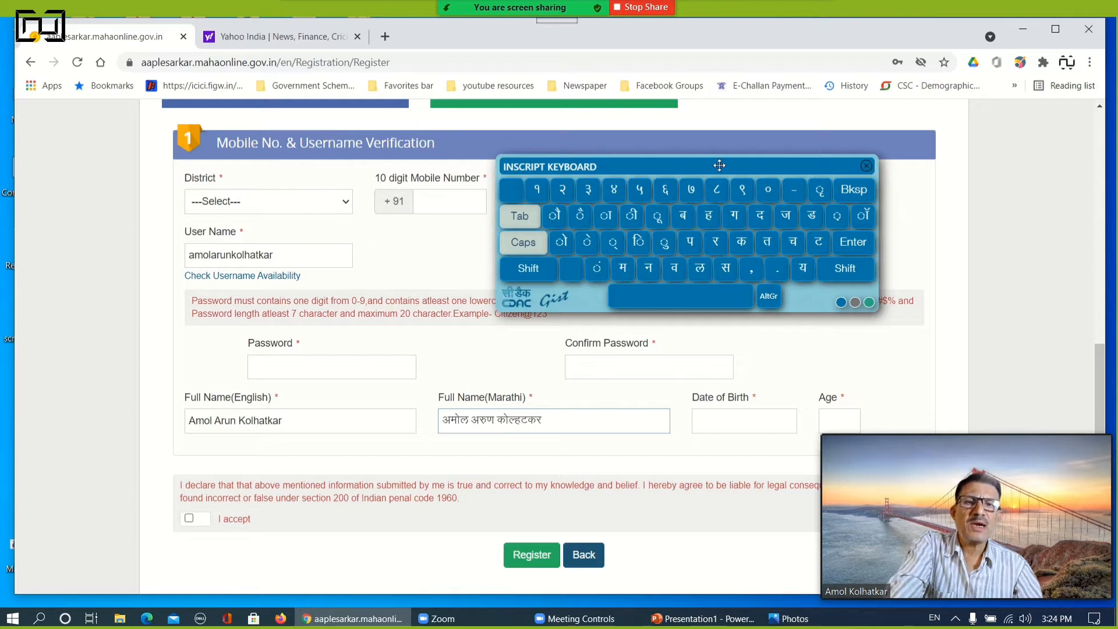
pyautogui.moveTo(719, 166); pyautogui.dragTo(689, 160)
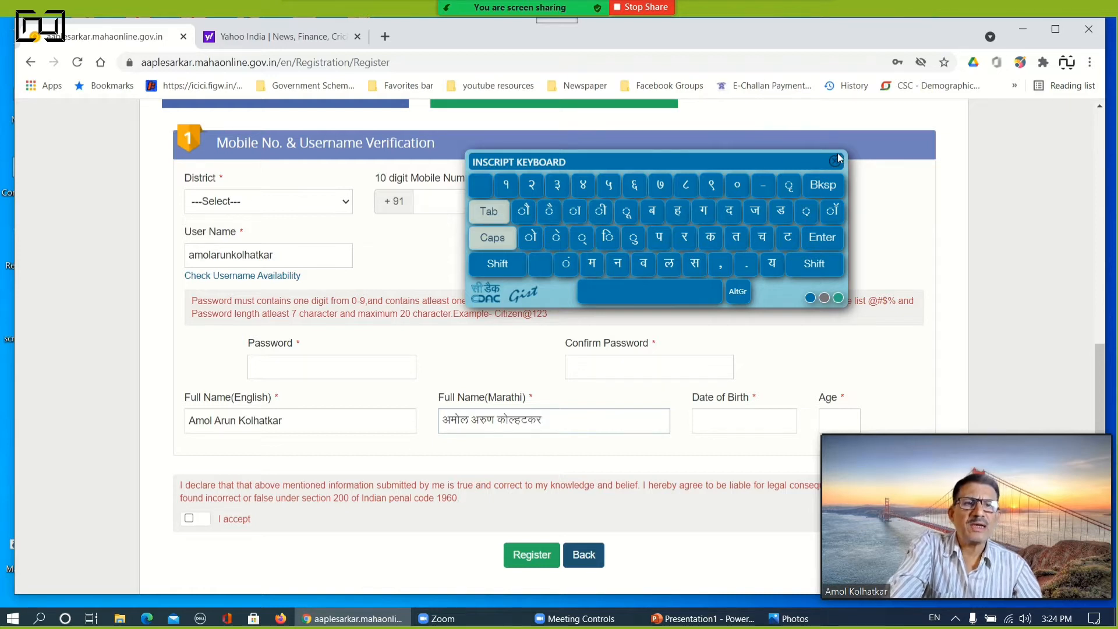
pyautogui.click(835, 160)
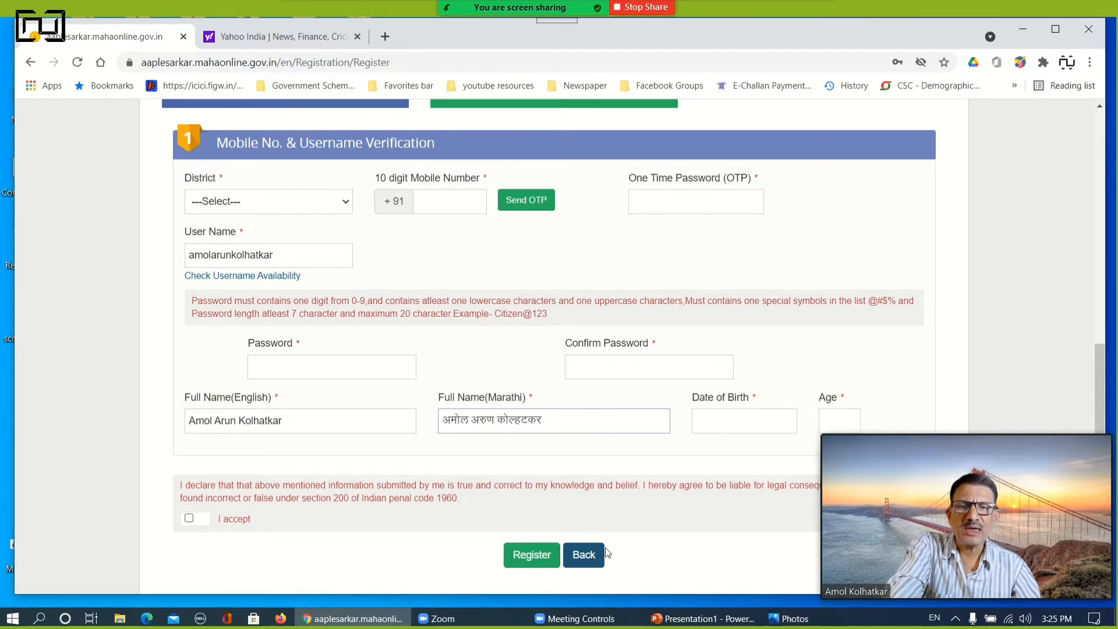
# Switch the registration to Option 2, full profile creation with photo, identity proof and address proof uploads
pyautogui.scroll(3, 344, 331)
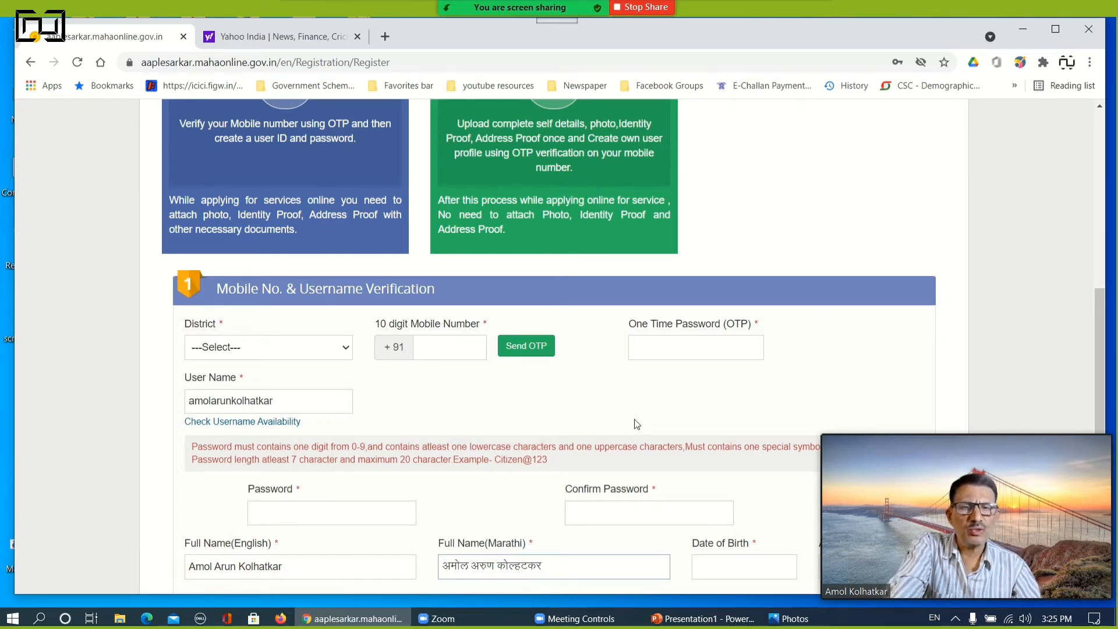
pyautogui.scroll(6, 637, 425)
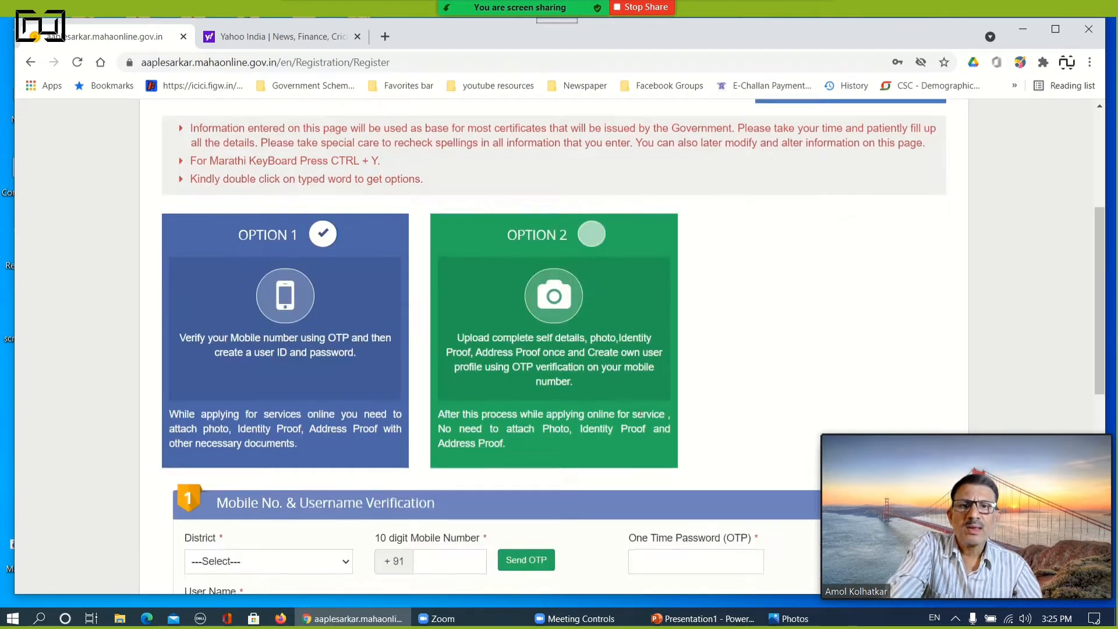
pyautogui.click(591, 310)
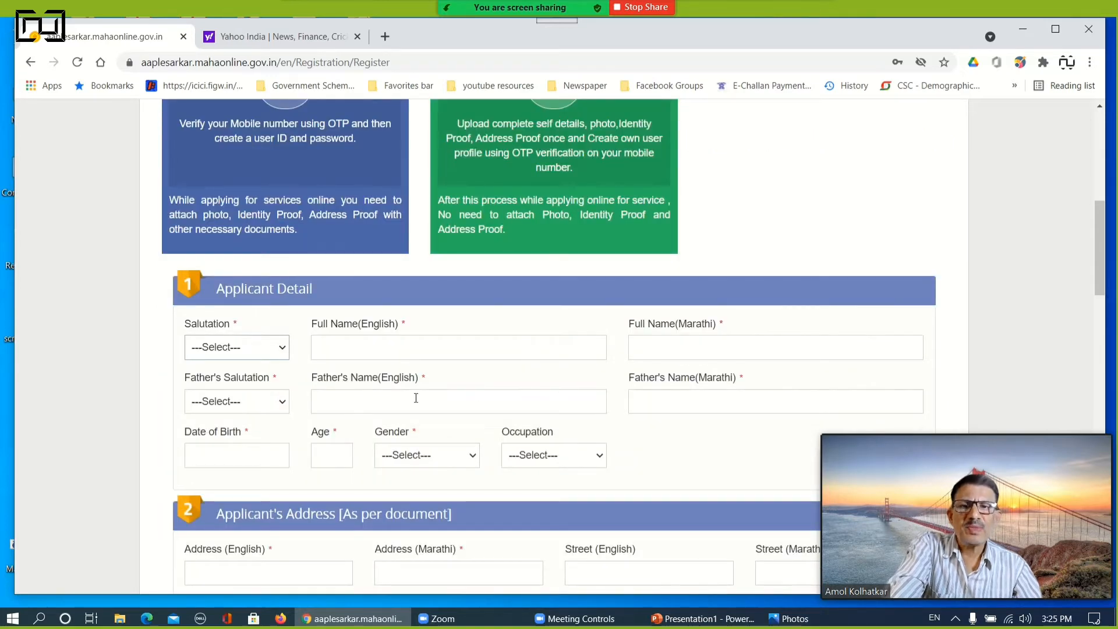
# Examine the Option 2 form's sections, from applicant details and address through mobile verification, photograph, proofs and declaration
pyautogui.scroll(1, 425, 385)
pyautogui.scroll(-2, 426, 385)
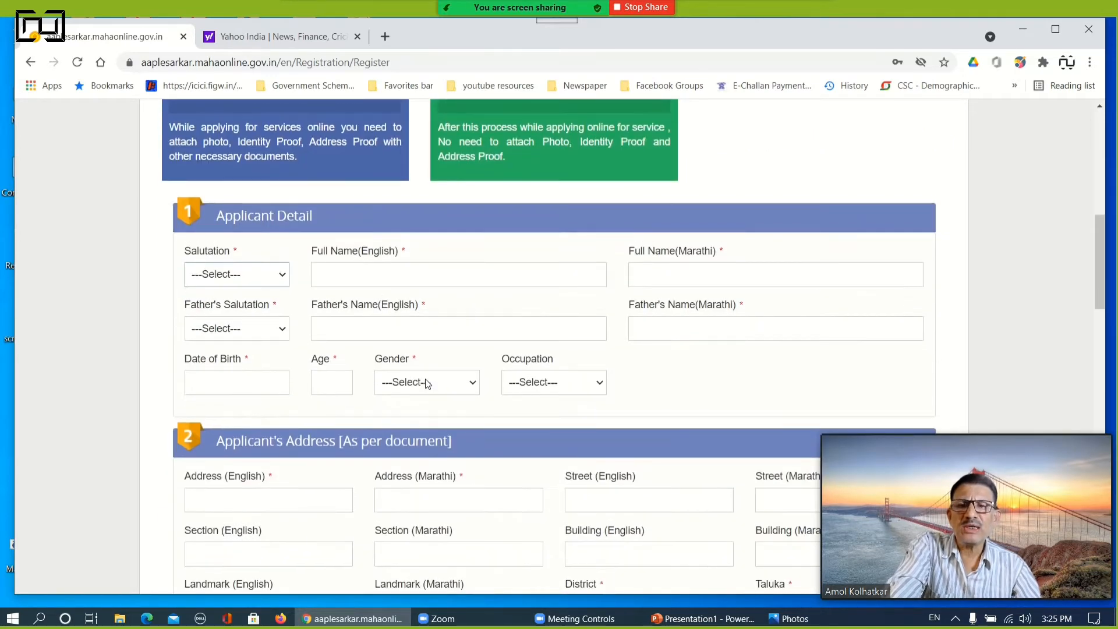
pyautogui.scroll(-1, 427, 383)
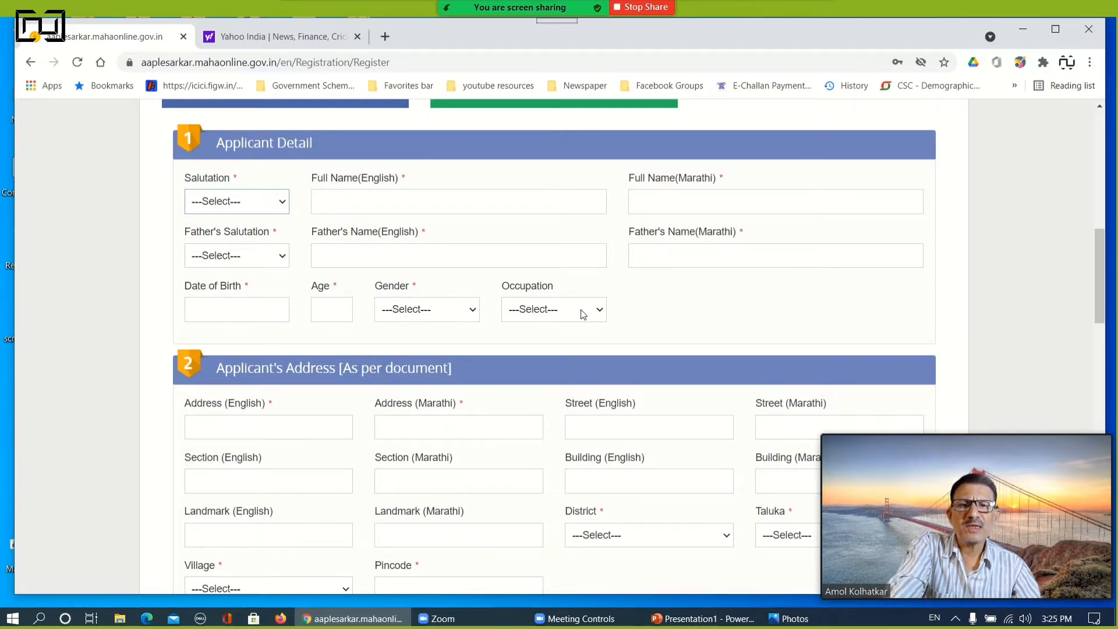
pyautogui.scroll(-3, 582, 315)
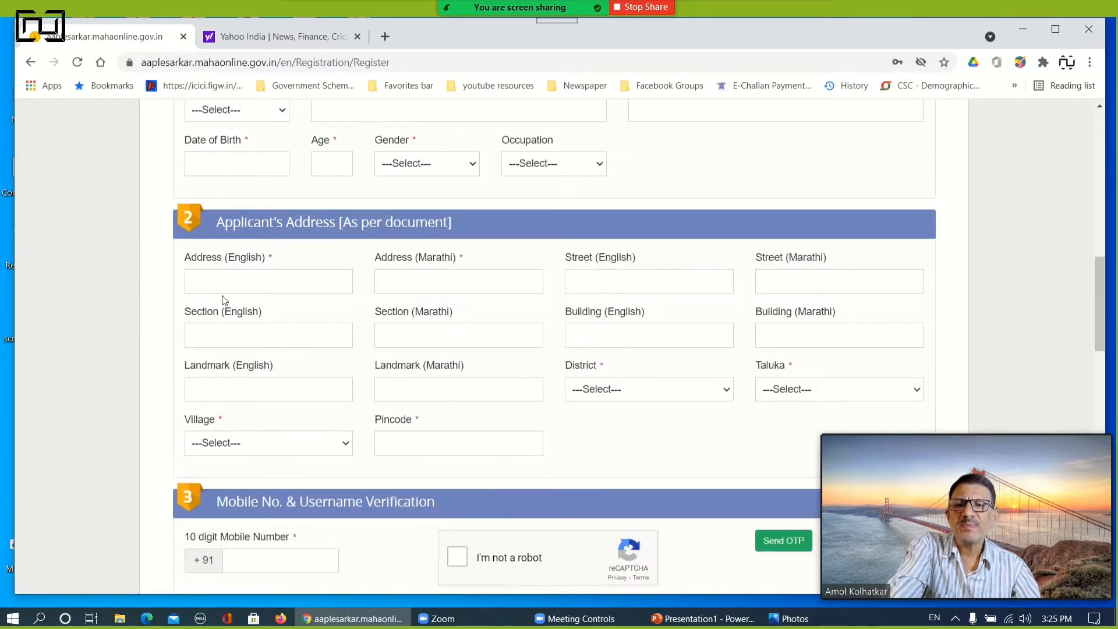
pyautogui.scroll(-4, 370, 326)
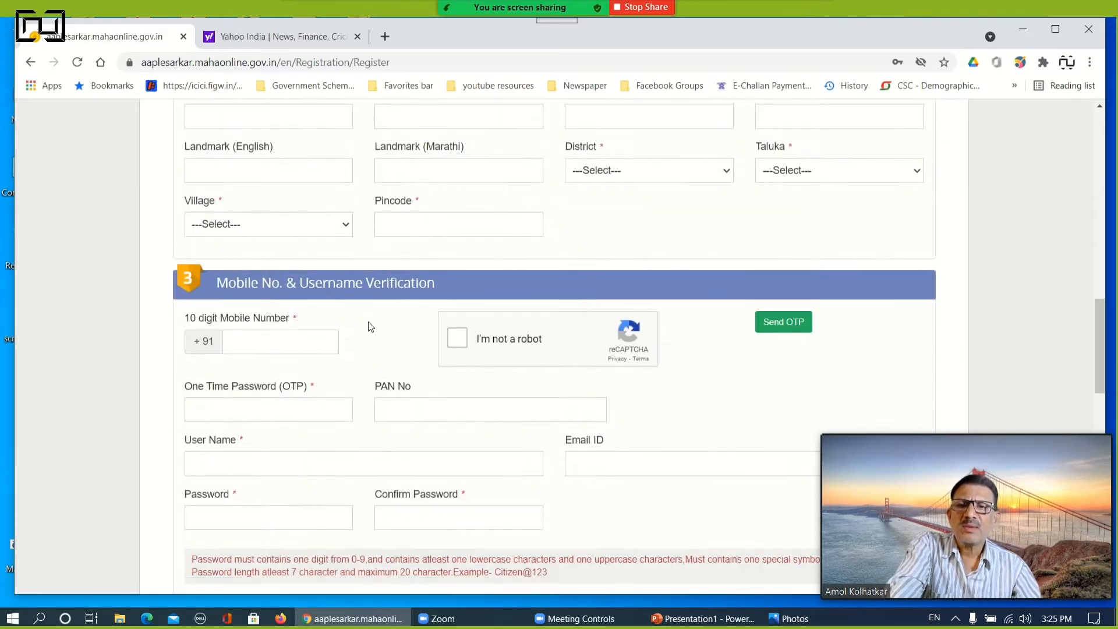
pyautogui.scroll(-4, 647, 393)
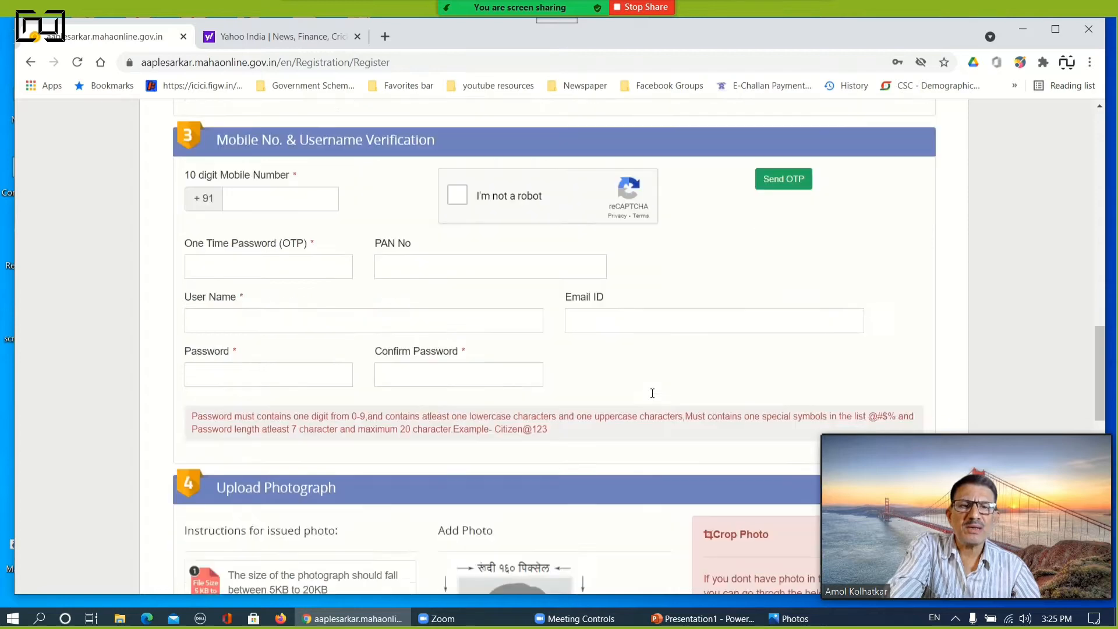
pyautogui.scroll(-6, 644, 390)
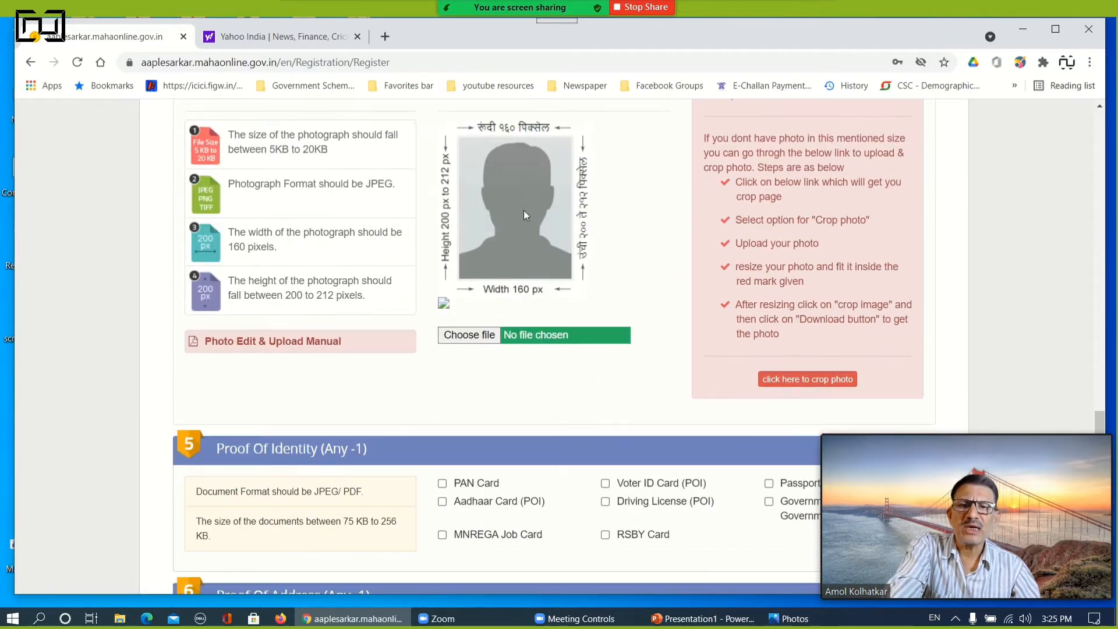
pyautogui.scroll(-5, 524, 212)
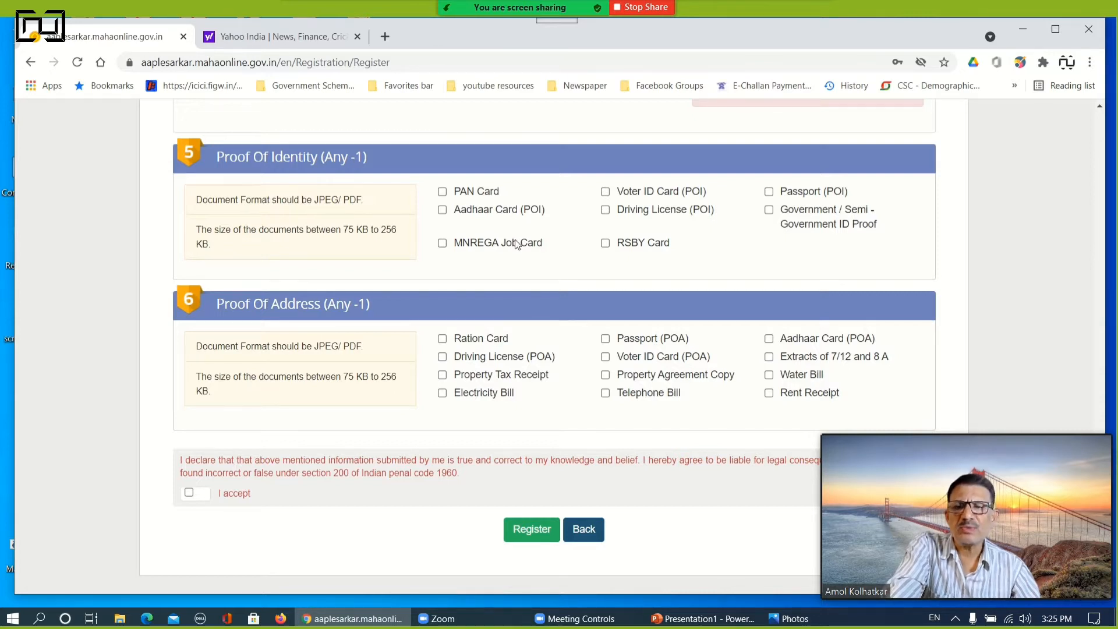
pyautogui.click(548, 527)
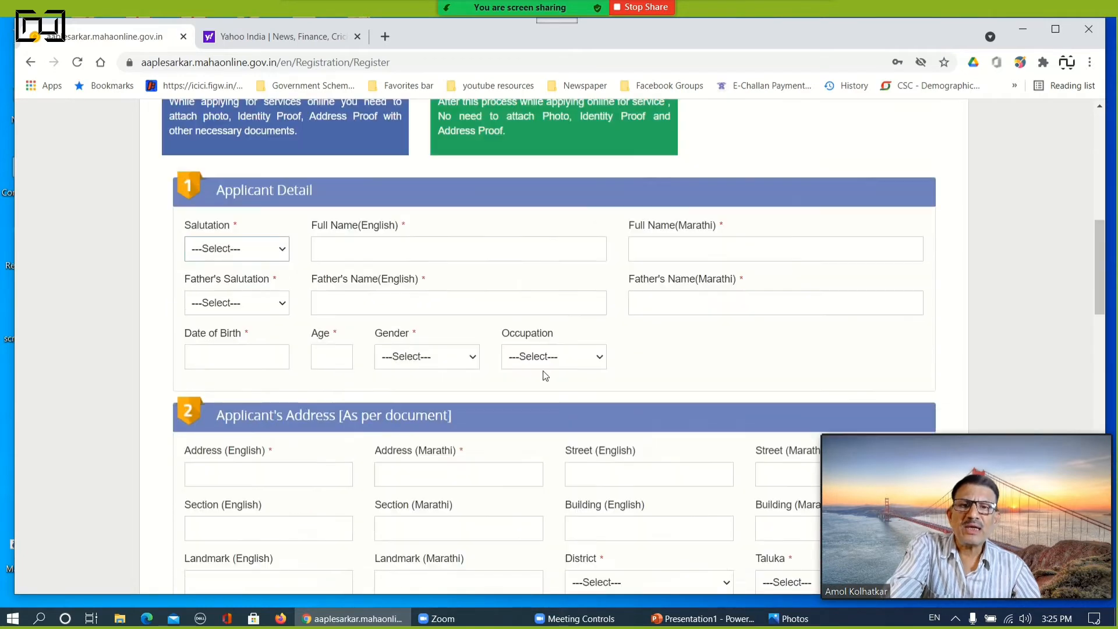
# Review the registration instructions, photograph requirements, and accepted identity and address proofs for Option 2
pyautogui.scroll(6, 542, 371)
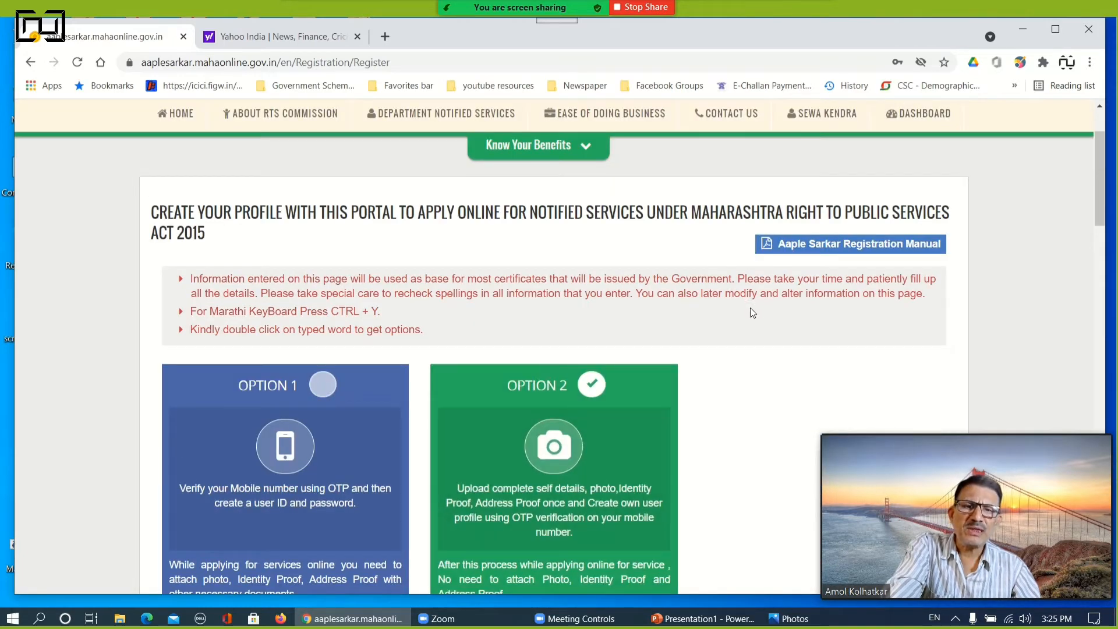
pyautogui.scroll(-10, 722, 320)
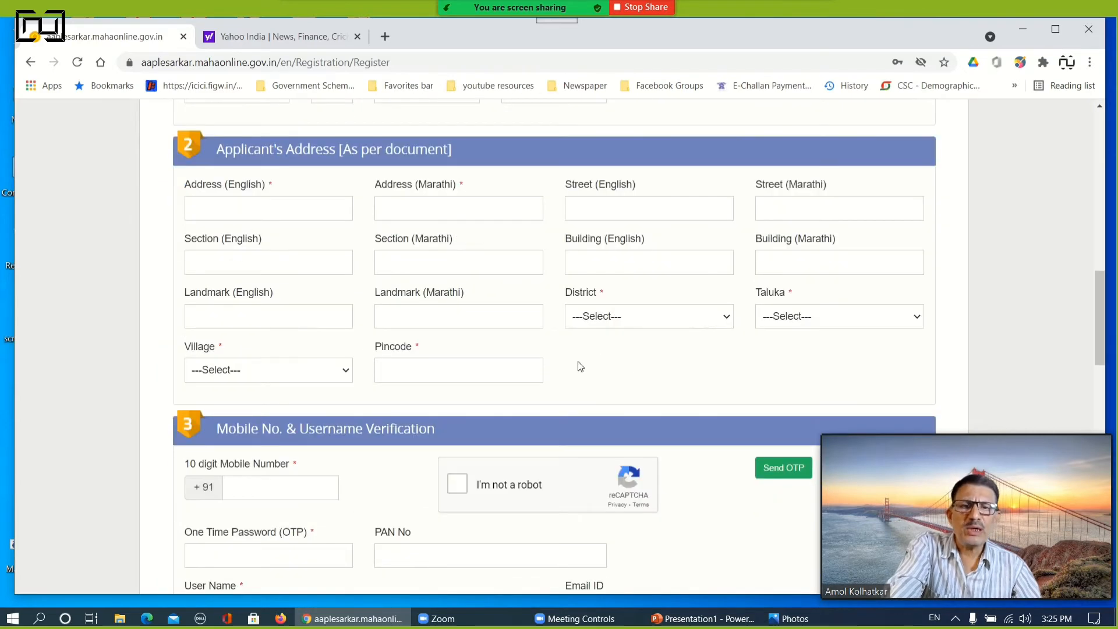
pyautogui.scroll(-8, 408, 355)
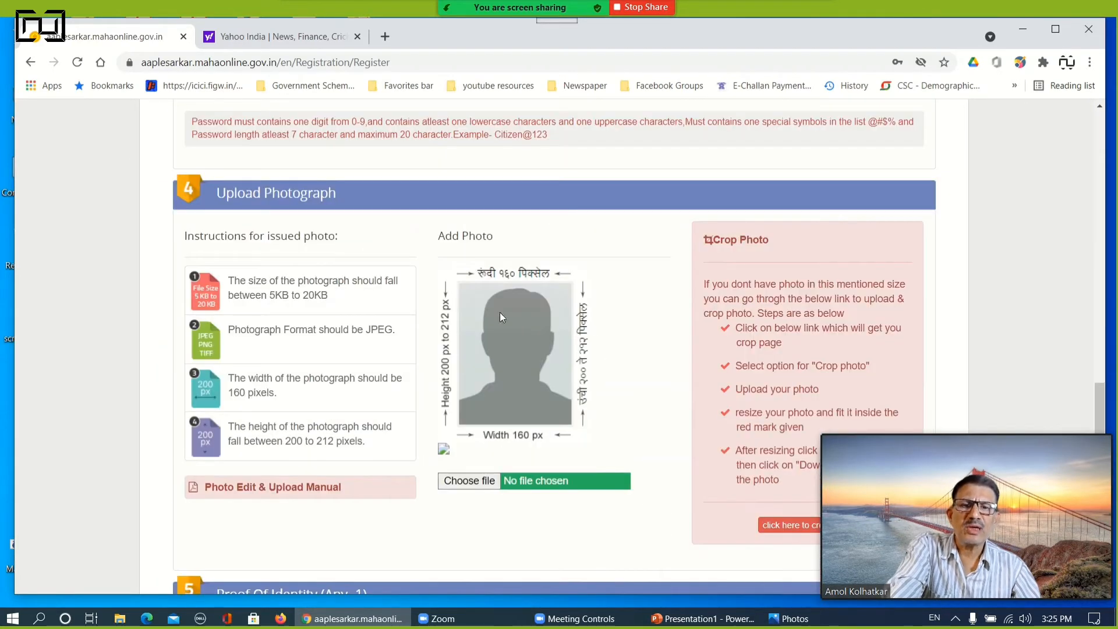
pyautogui.scroll(-2, 504, 331)
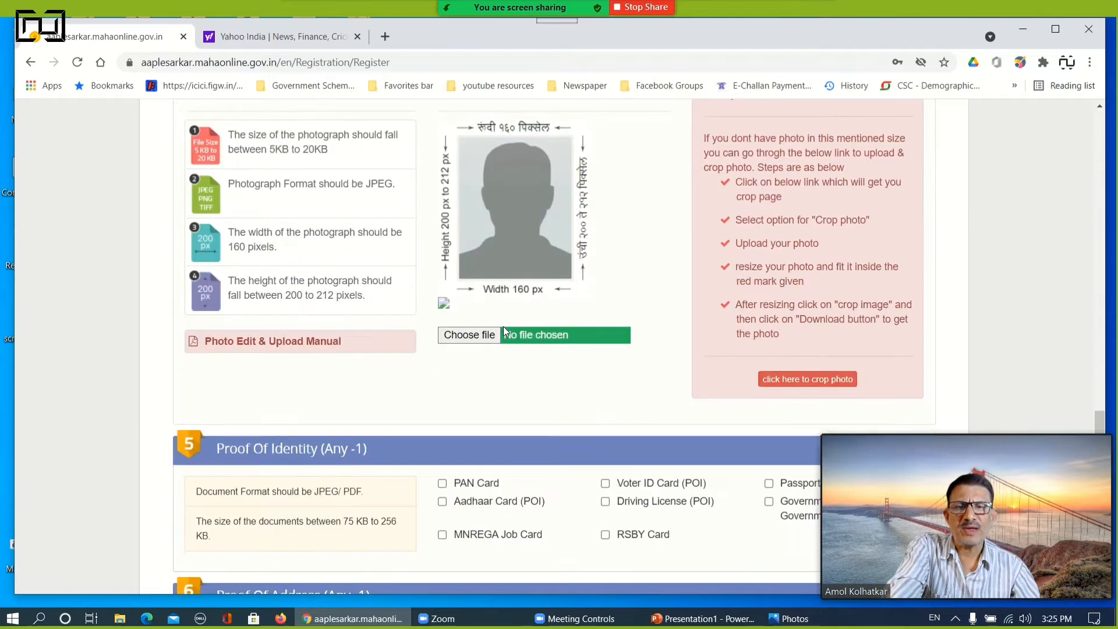
pyautogui.scroll(-3, 472, 505)
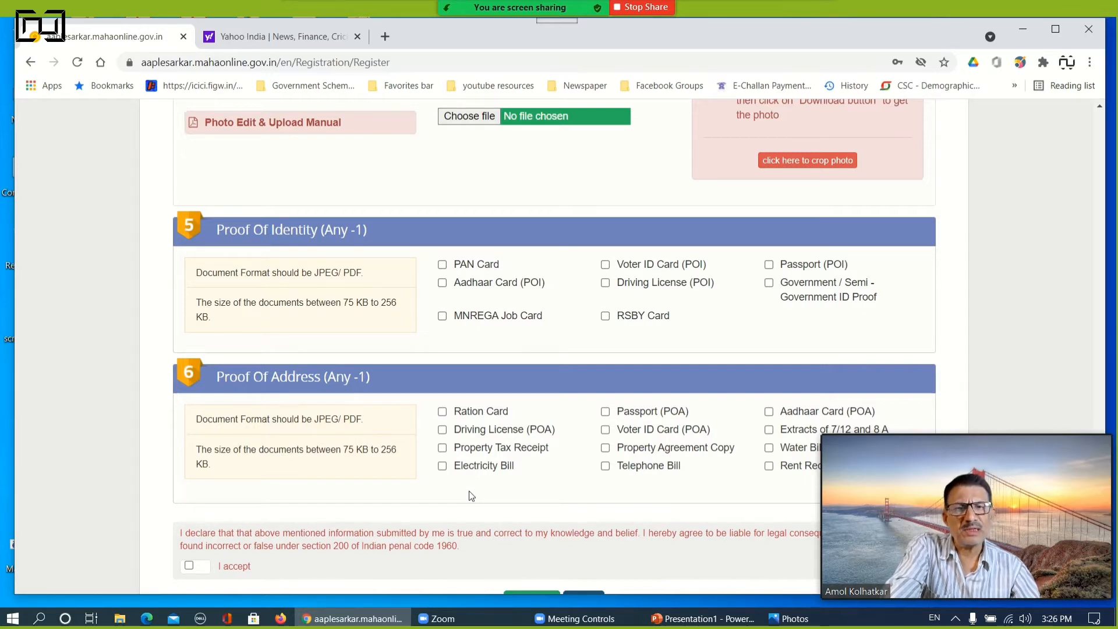
pyautogui.scroll(15, 471, 496)
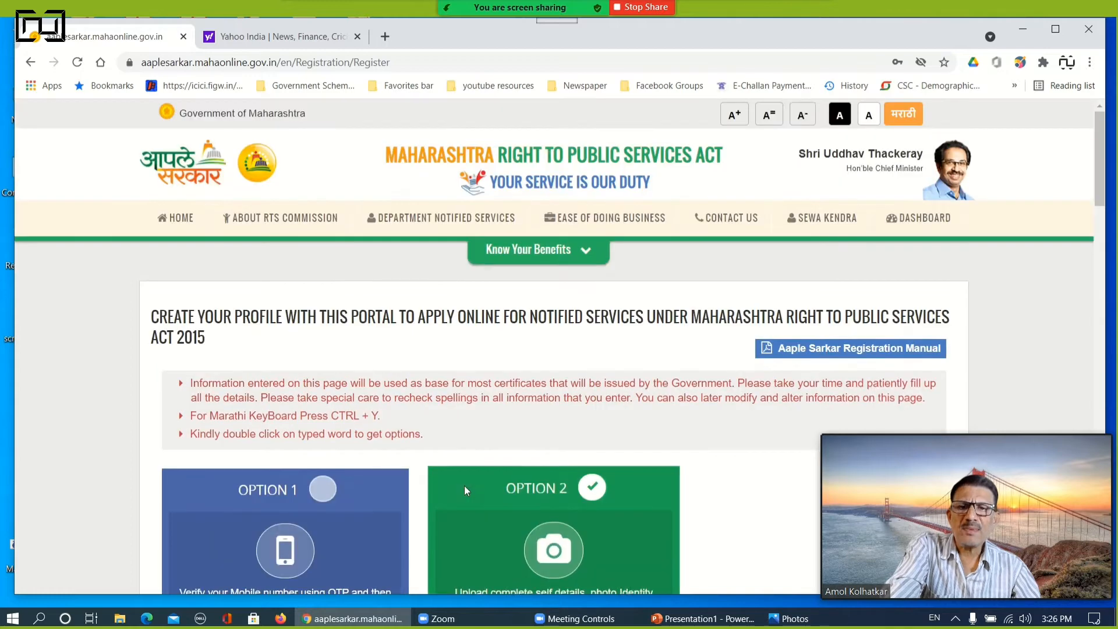
# Return to the portal's home page and enter the captcha text in the citizen login form
pyautogui.scroll(-8, 445, 393)
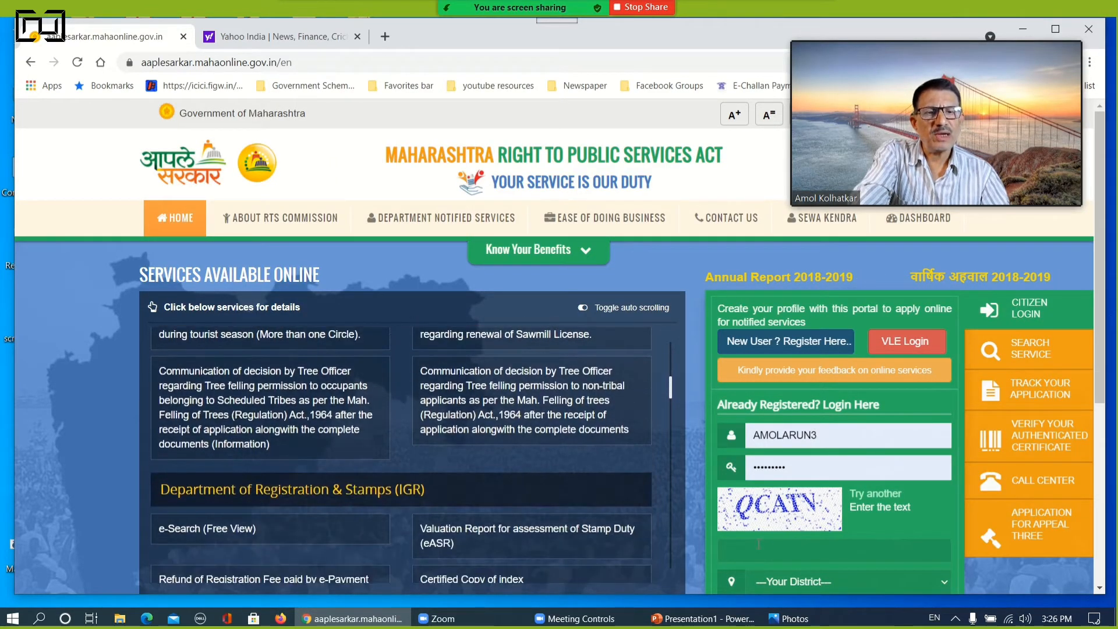
pyautogui.scroll(-1, 758, 544)
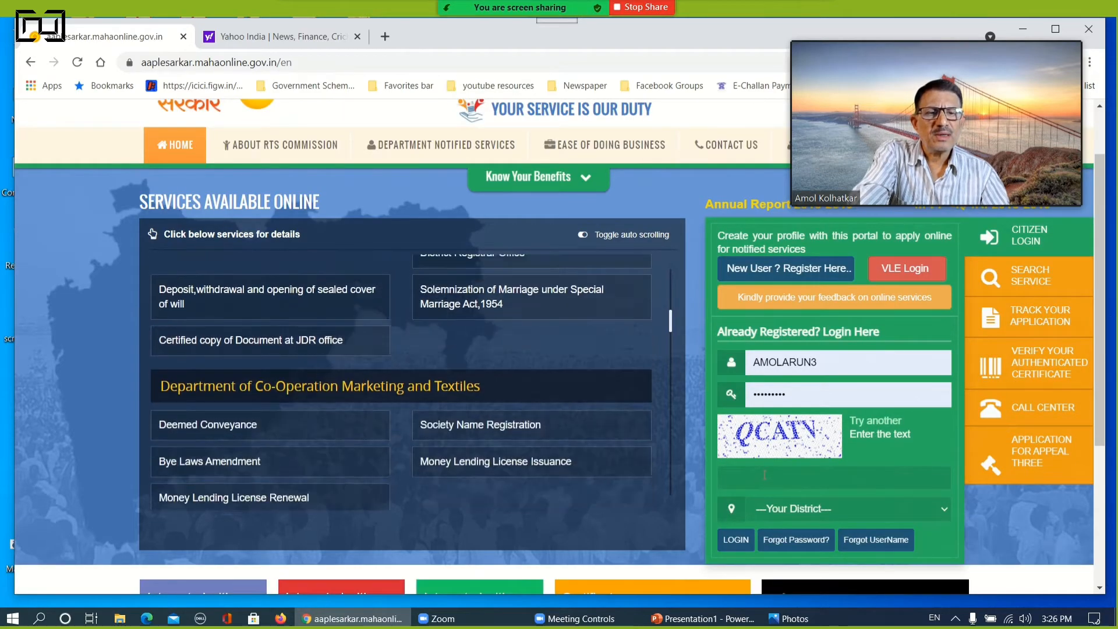
pyautogui.click(765, 475)
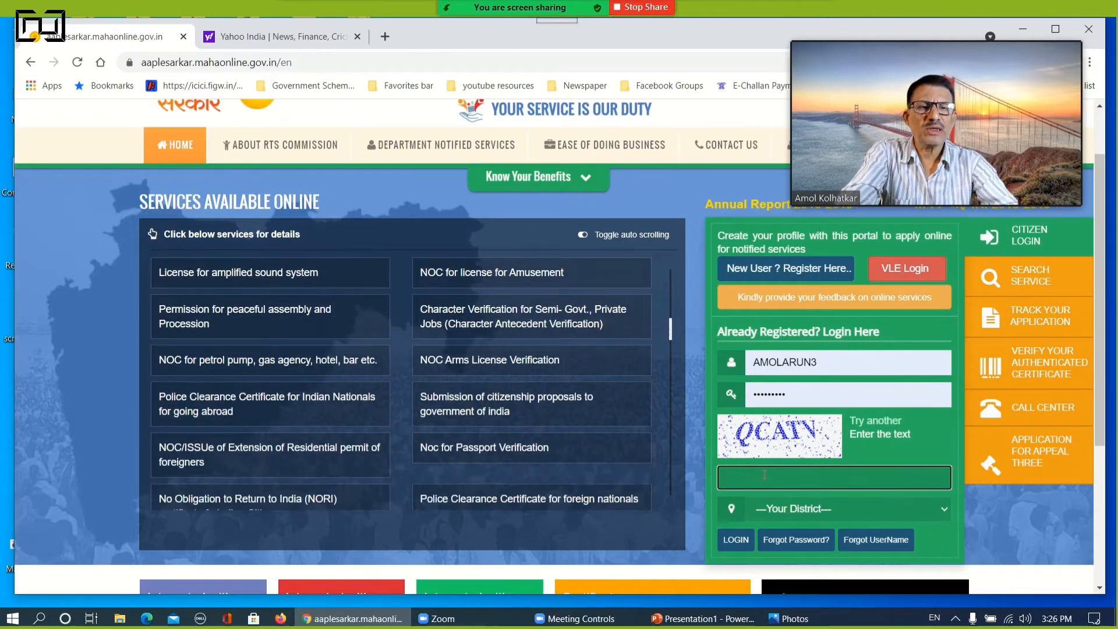
pyautogui.write('QCATV')
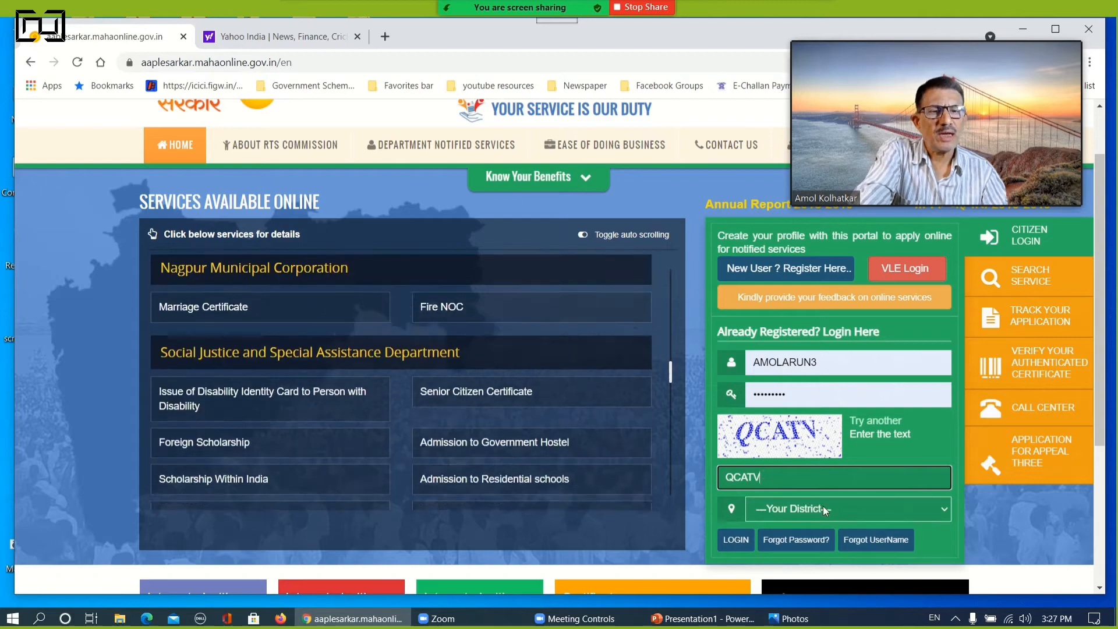
# Choose Pune as the district in the citizen login form and log in to the portal
pyautogui.click(823, 508)
pyautogui.scroll(-4, 814, 456)
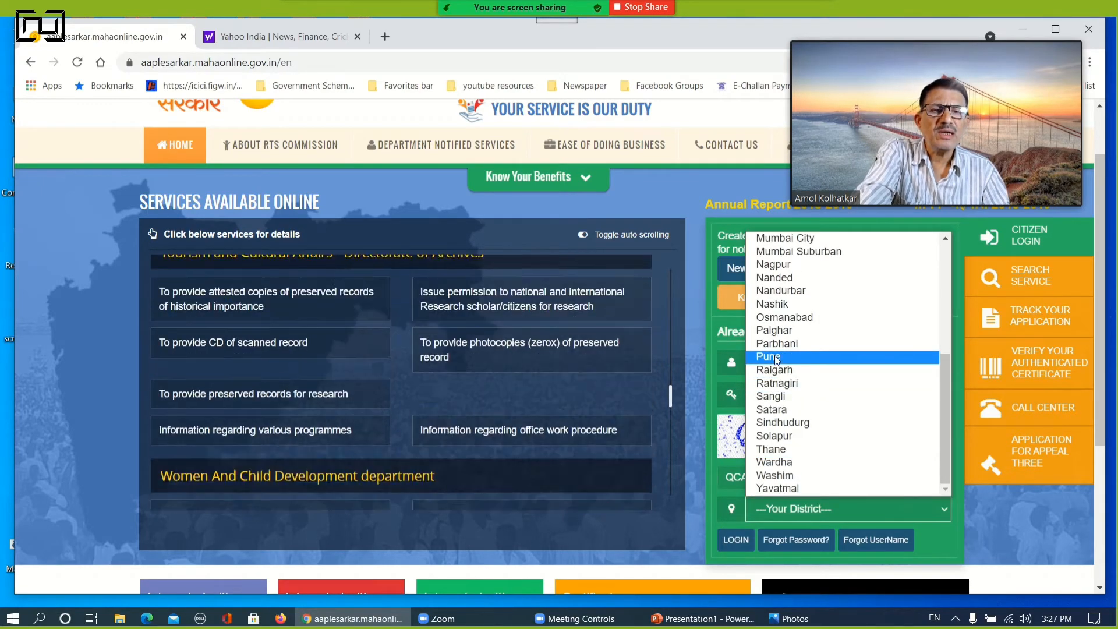
pyautogui.click(775, 355)
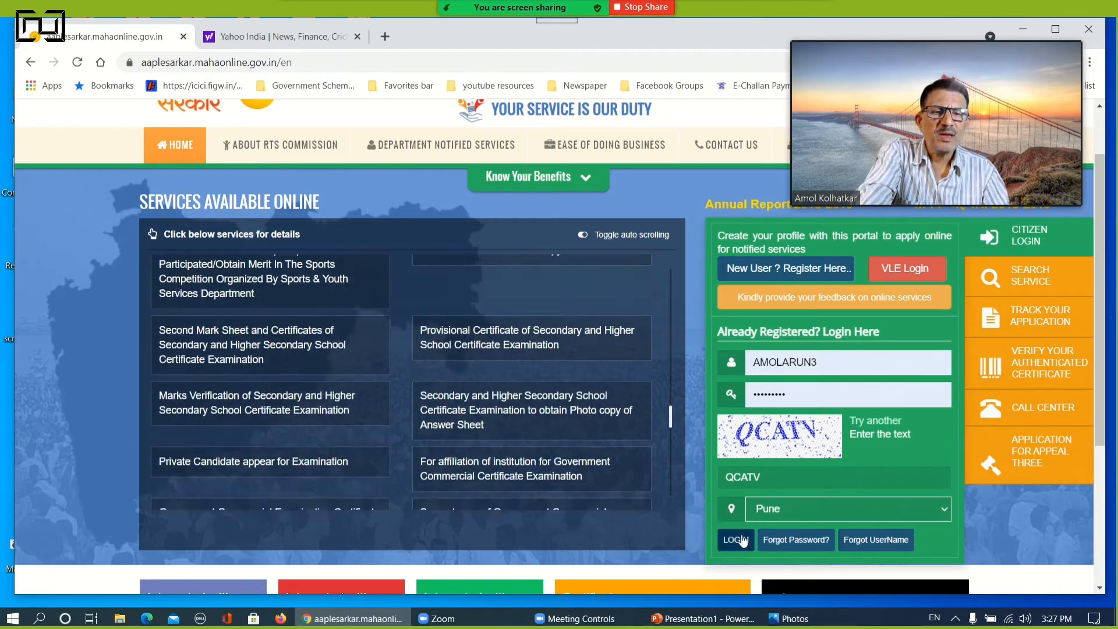
pyautogui.click(743, 540)
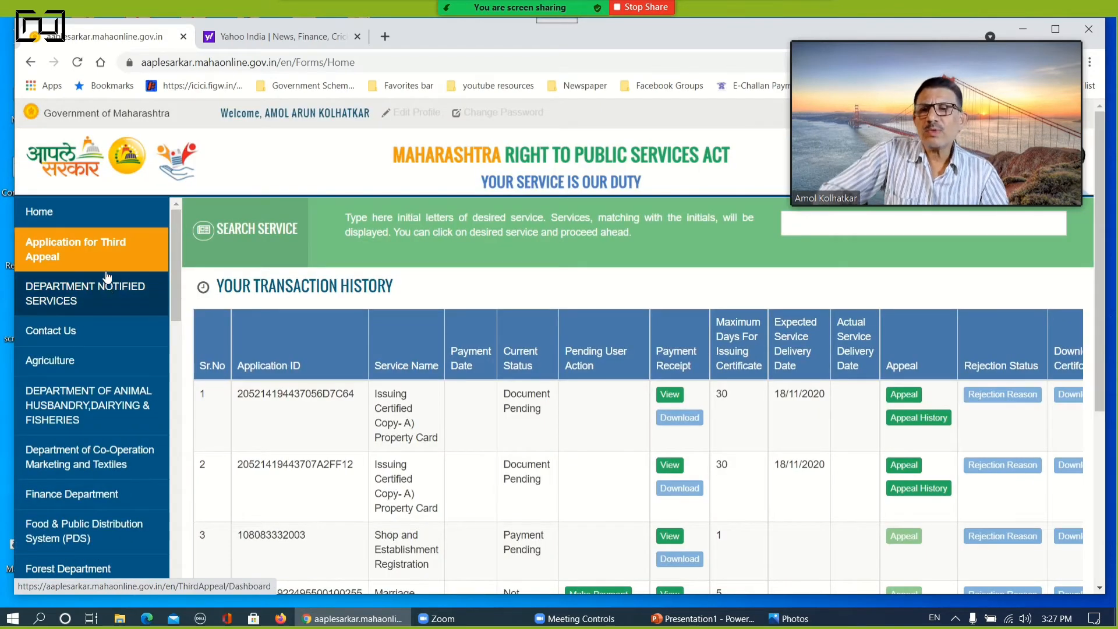
# Open the Industries, Energy and Labour Department services and choose Labour Department as the sub department
pyautogui.scroll(-1, 104, 283)
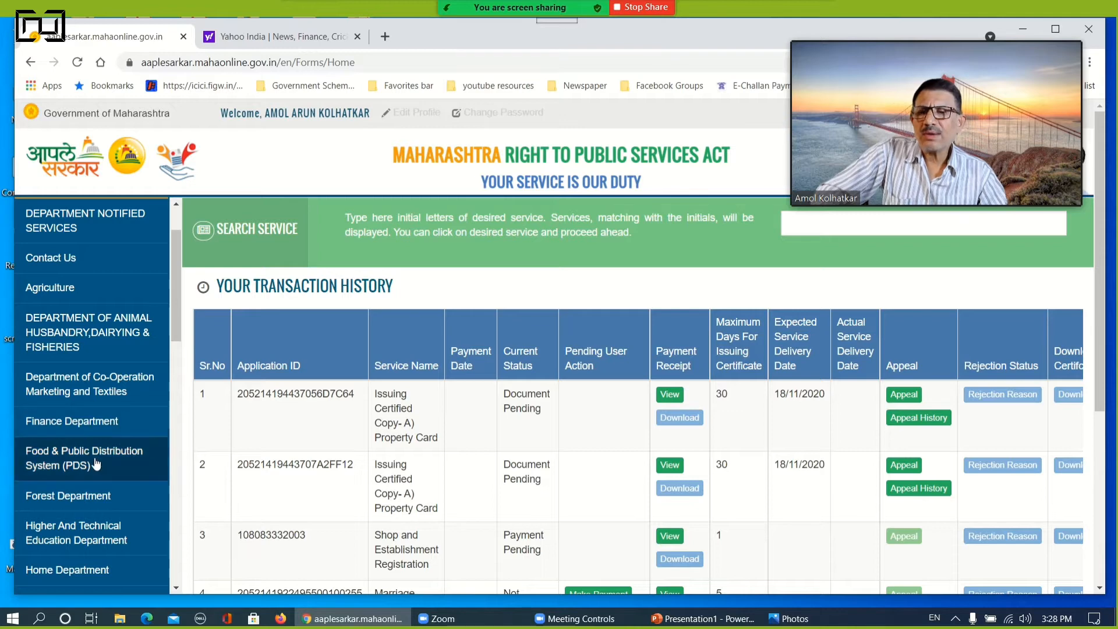
pyautogui.scroll(-2, 96, 463)
pyautogui.scroll(-1, 97, 463)
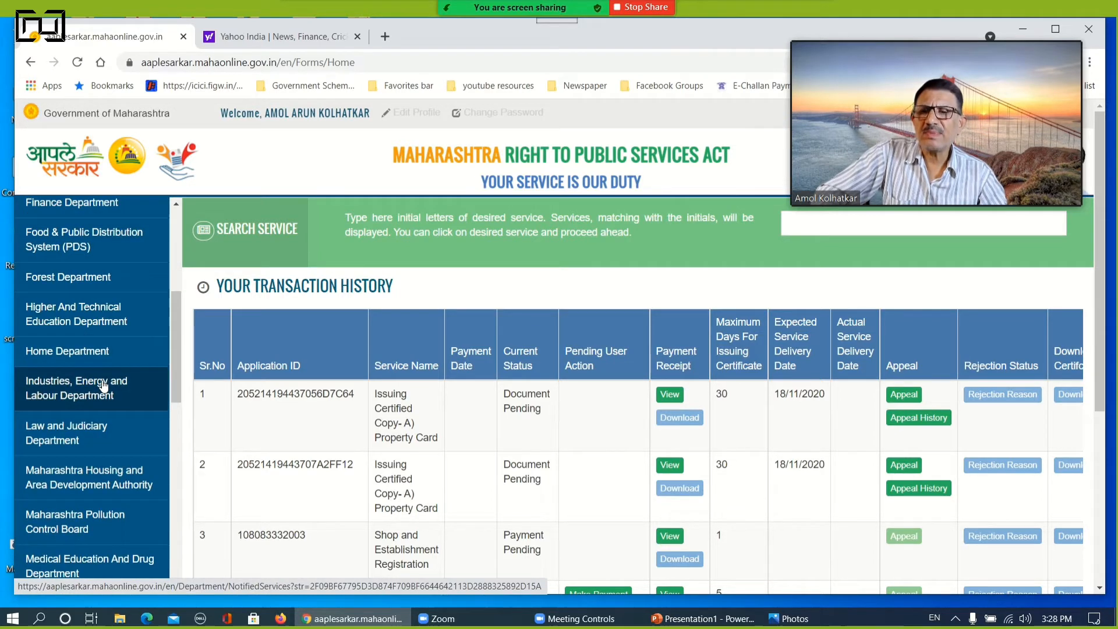
pyautogui.click(103, 386)
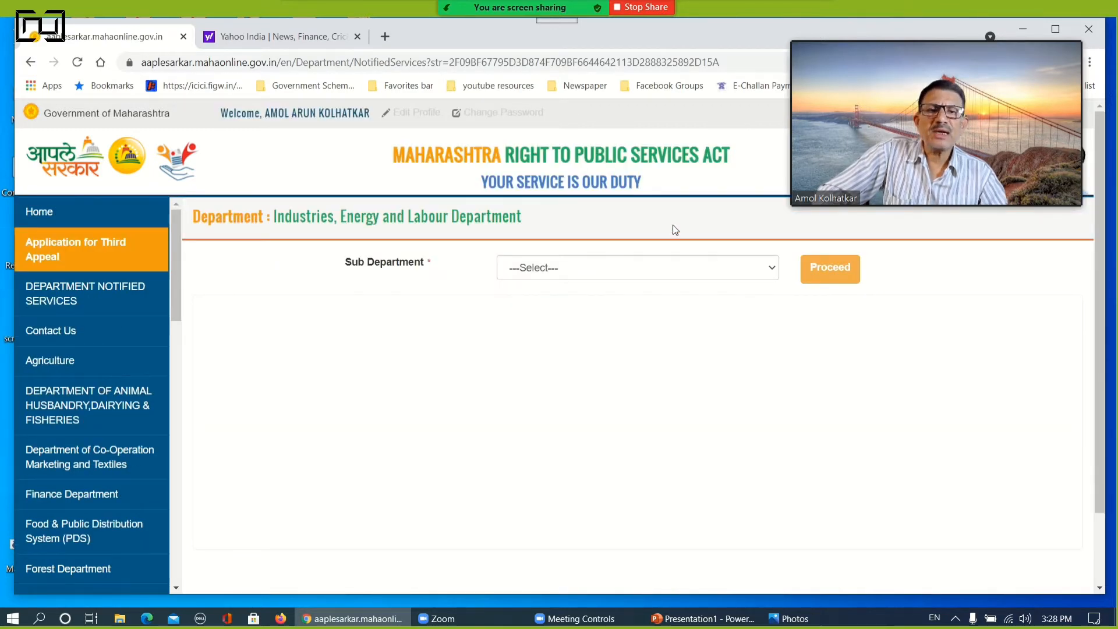
pyautogui.click(626, 271)
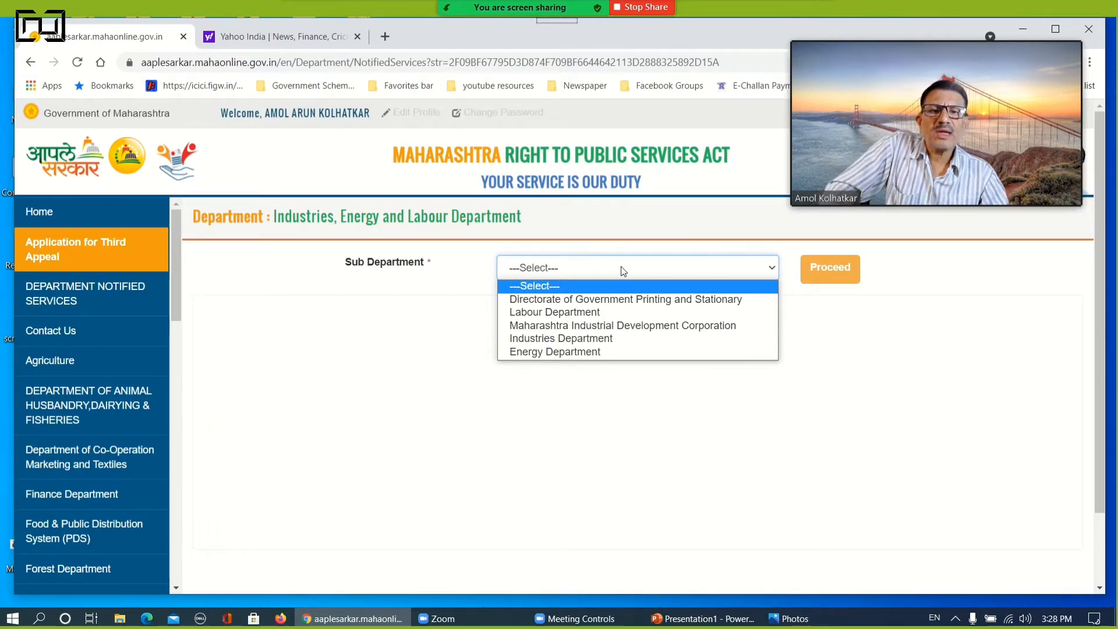
pyautogui.click(581, 313)
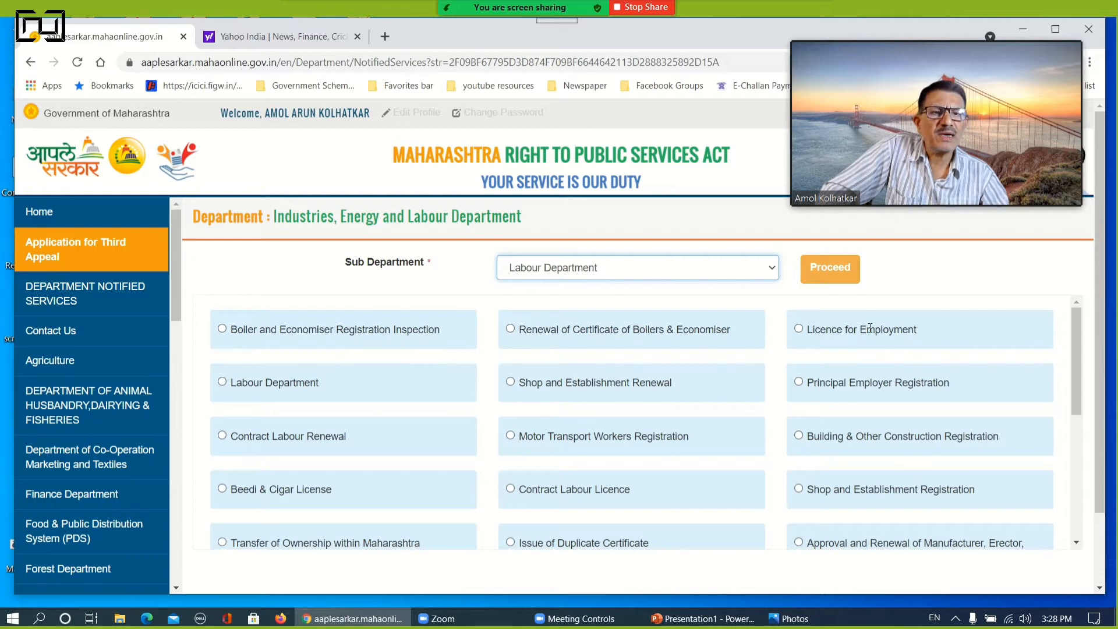
# Choose the Shop and Establishment Registration service from the Labour Department services and proceed with it
pyautogui.click(798, 489)
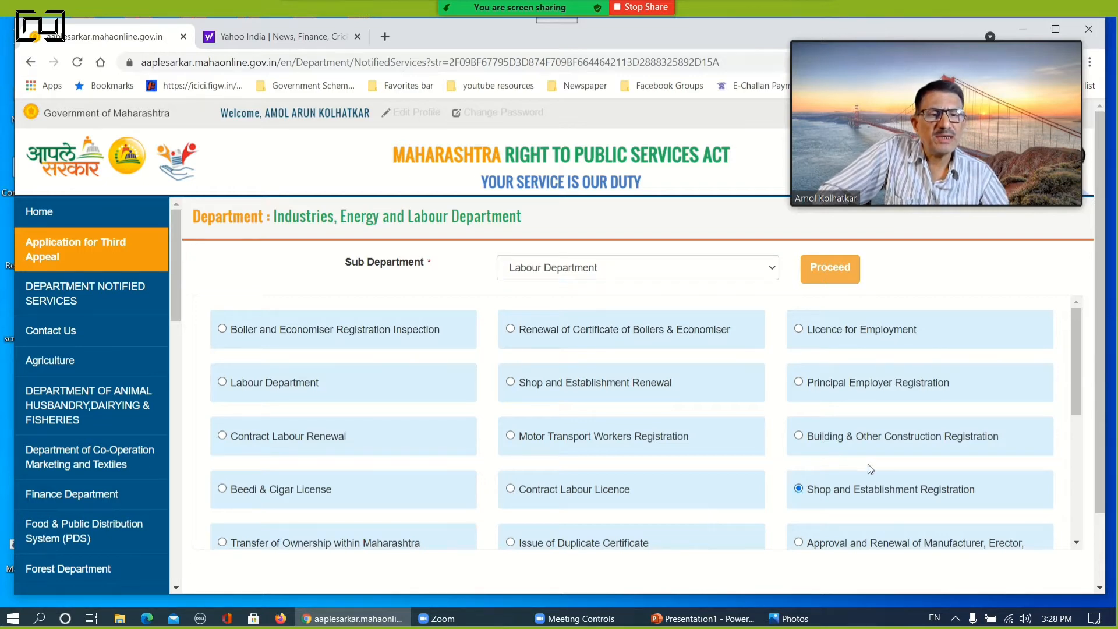
pyautogui.scroll(-5, 868, 464)
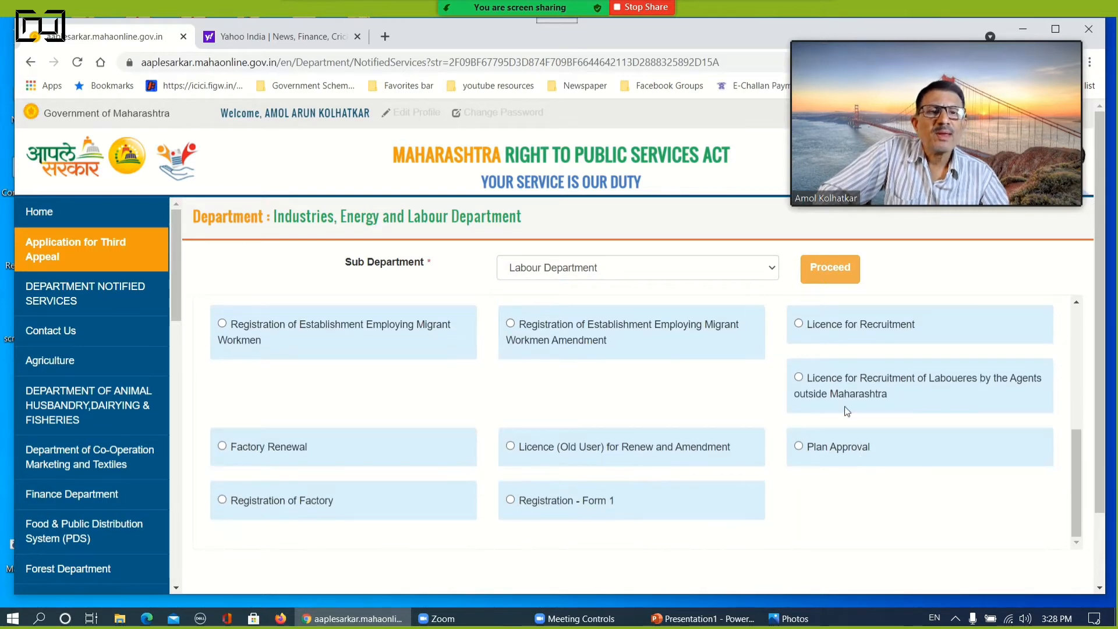
pyautogui.scroll(3, 847, 411)
pyautogui.click(828, 273)
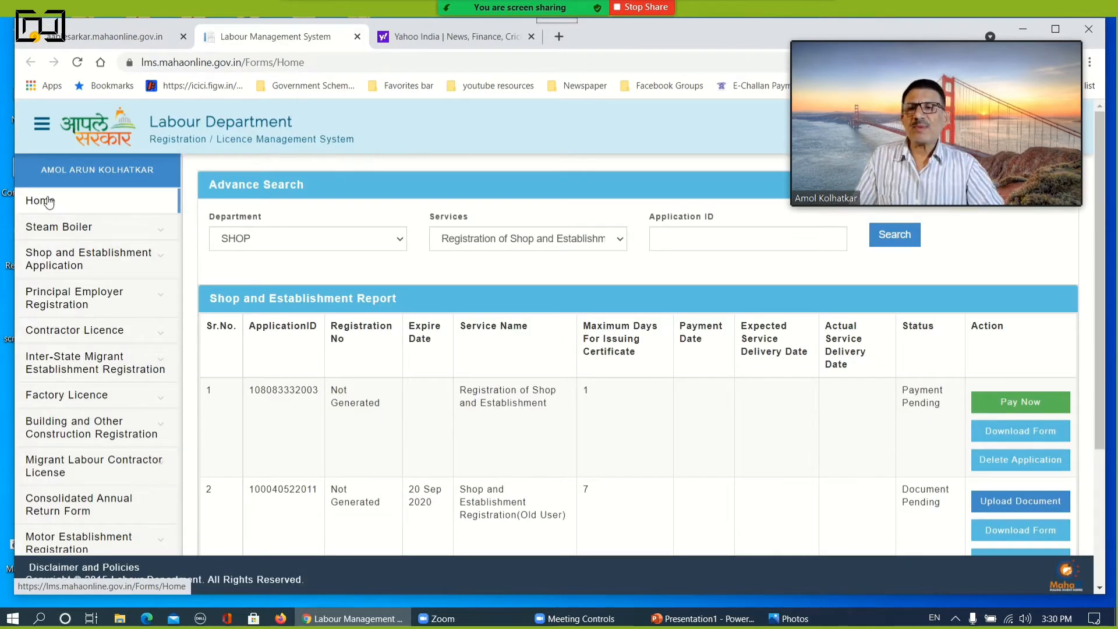
# Review the Shop and Establishment required documents list, covering new registration, renewal, intimation and notice of change
pyautogui.click(83, 266)
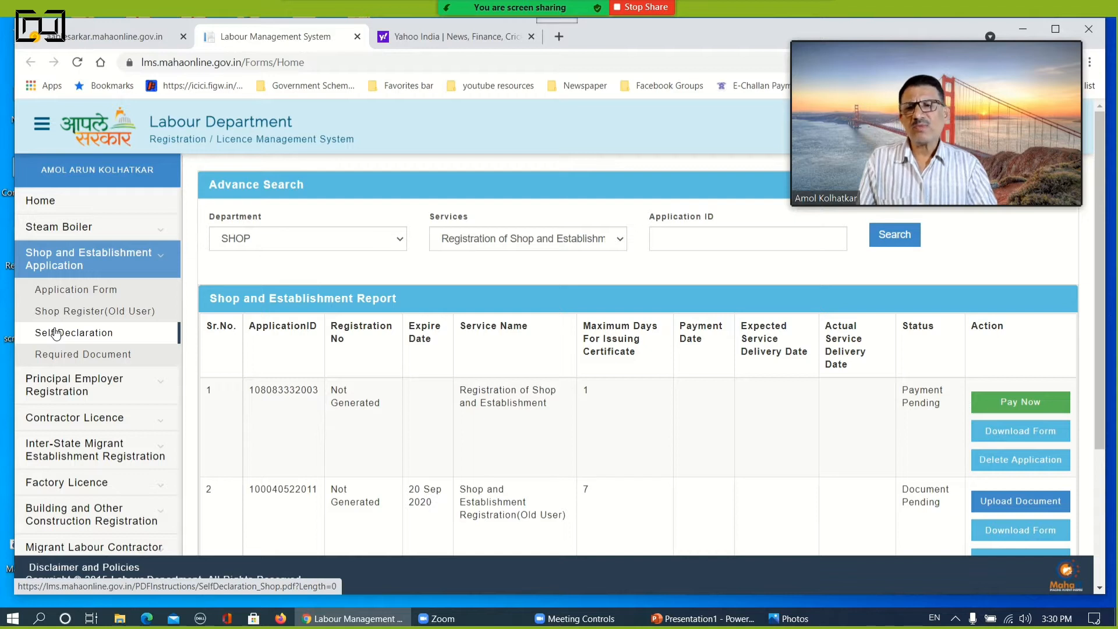
pyautogui.click(60, 361)
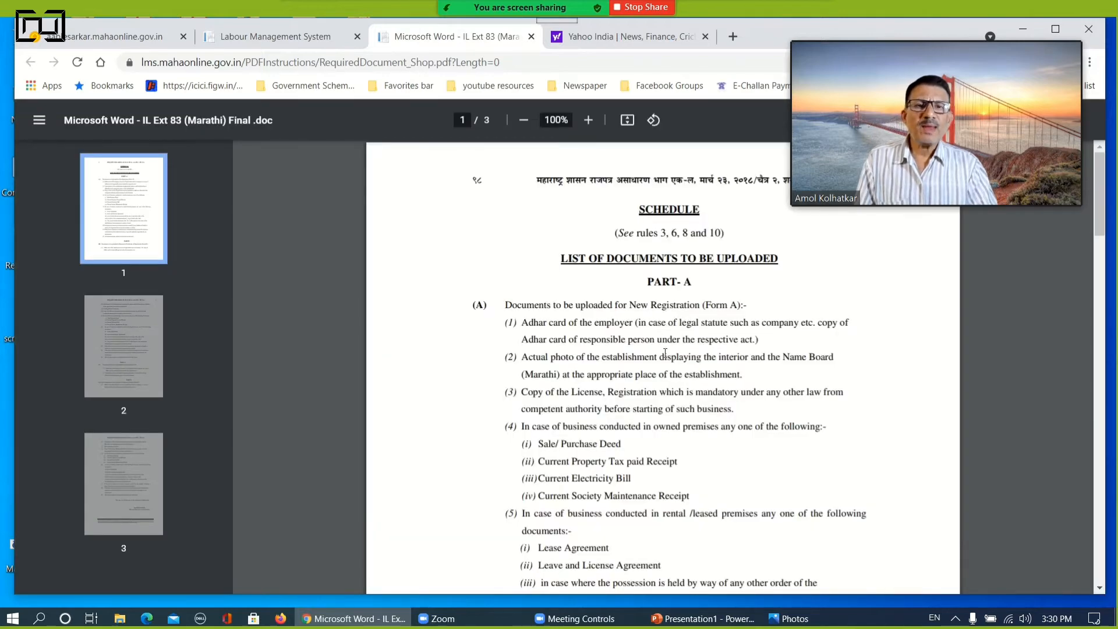
pyautogui.scroll(-10, 664, 358)
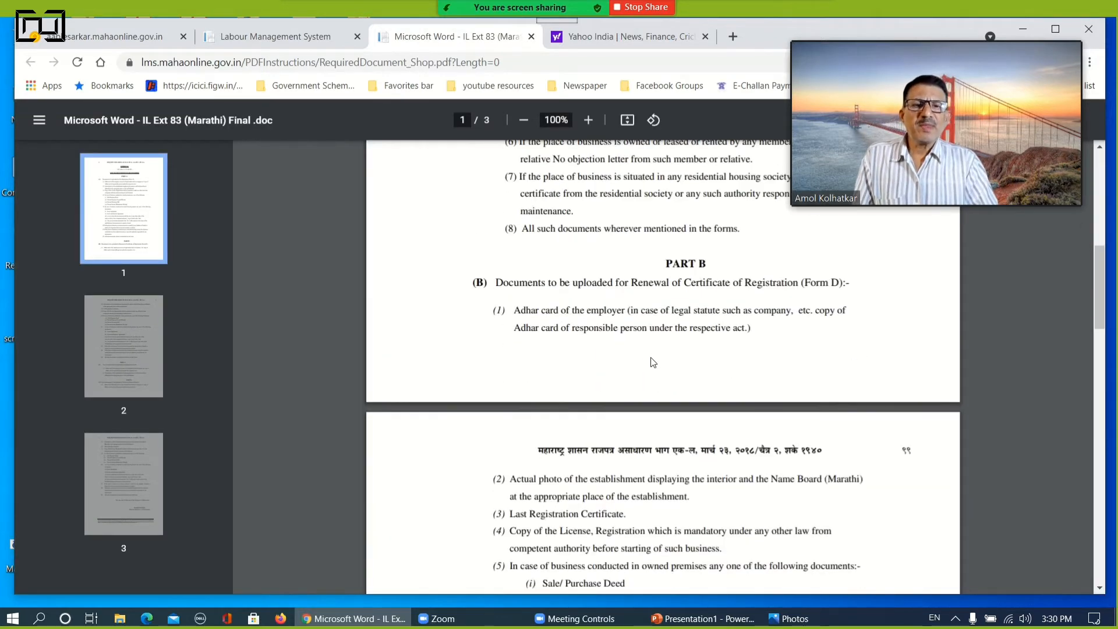
pyautogui.scroll(8, 652, 358)
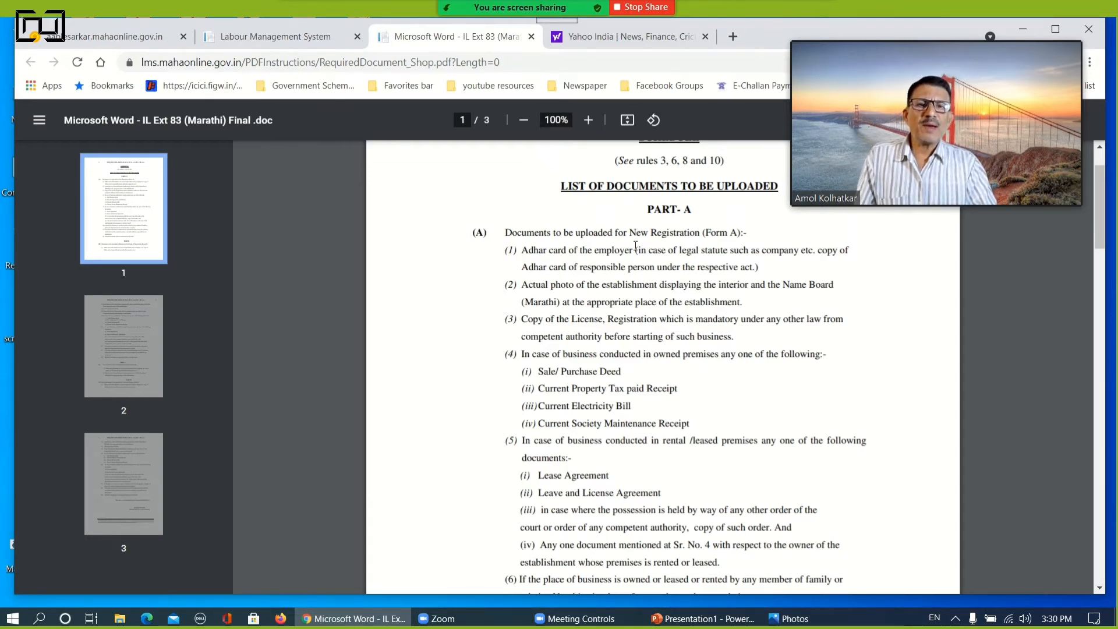
pyautogui.scroll(-5, 646, 352)
pyautogui.scroll(-10, 636, 345)
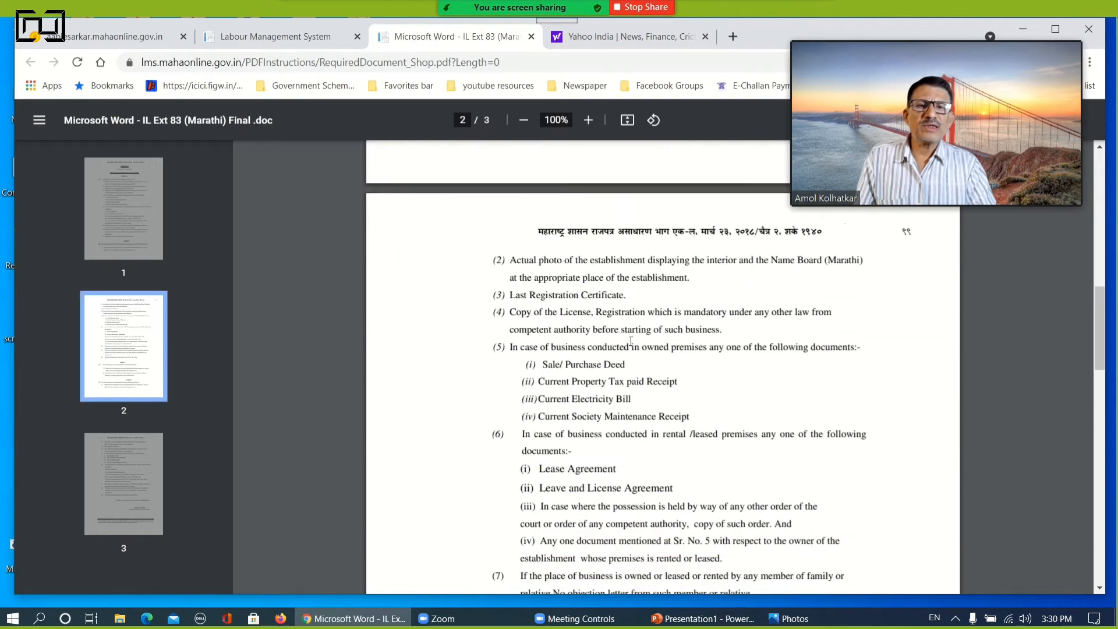
pyautogui.scroll(-3, 627, 339)
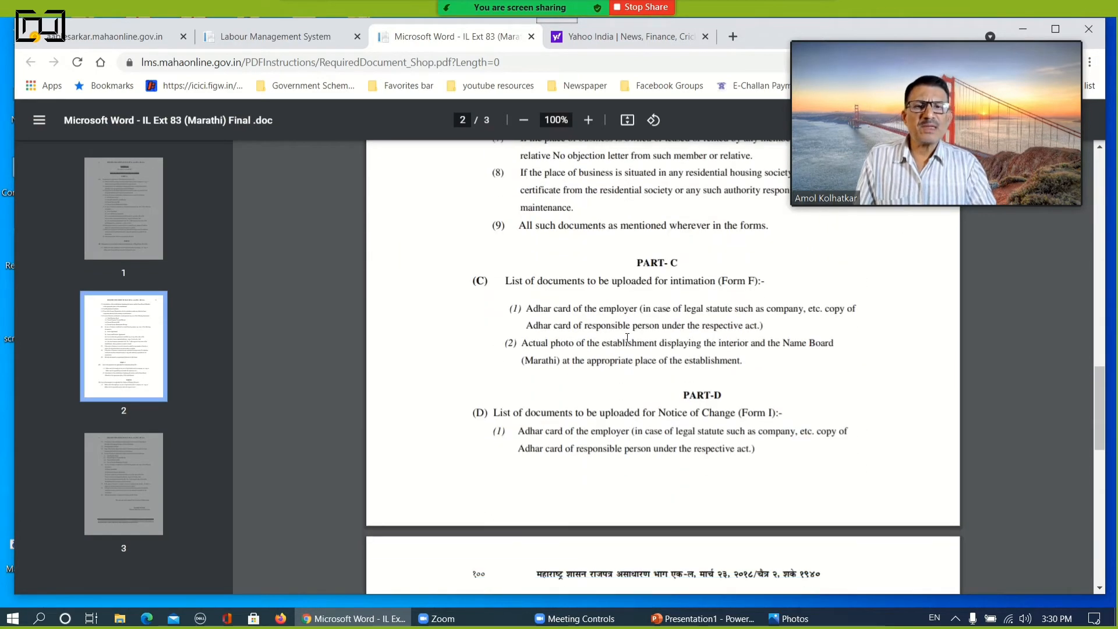
pyautogui.scroll(-3, 628, 339)
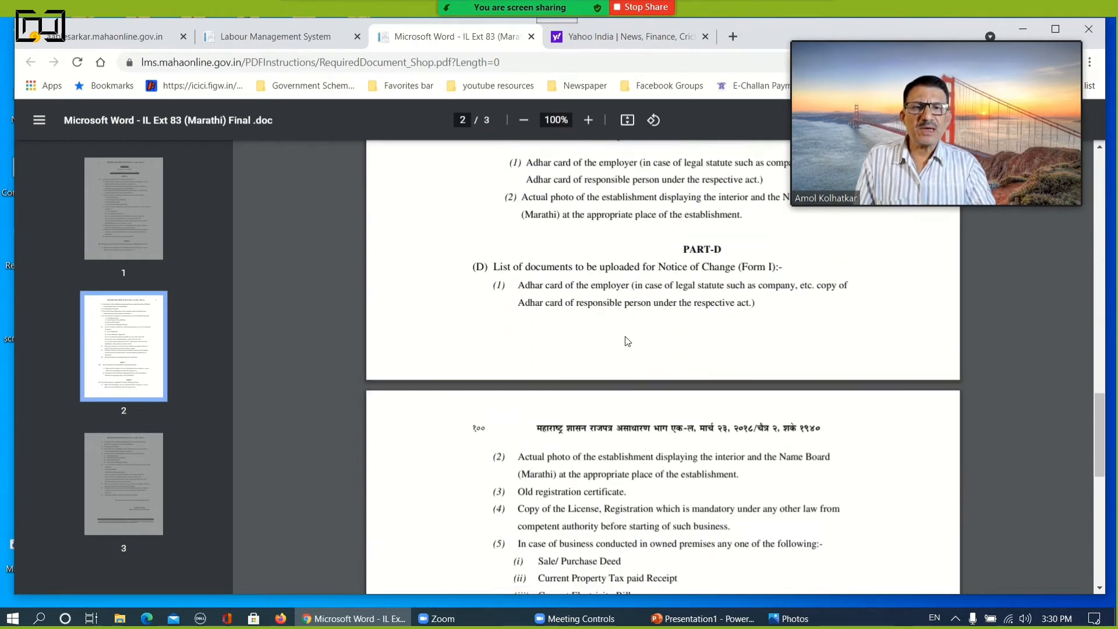
pyautogui.scroll(-10, 627, 341)
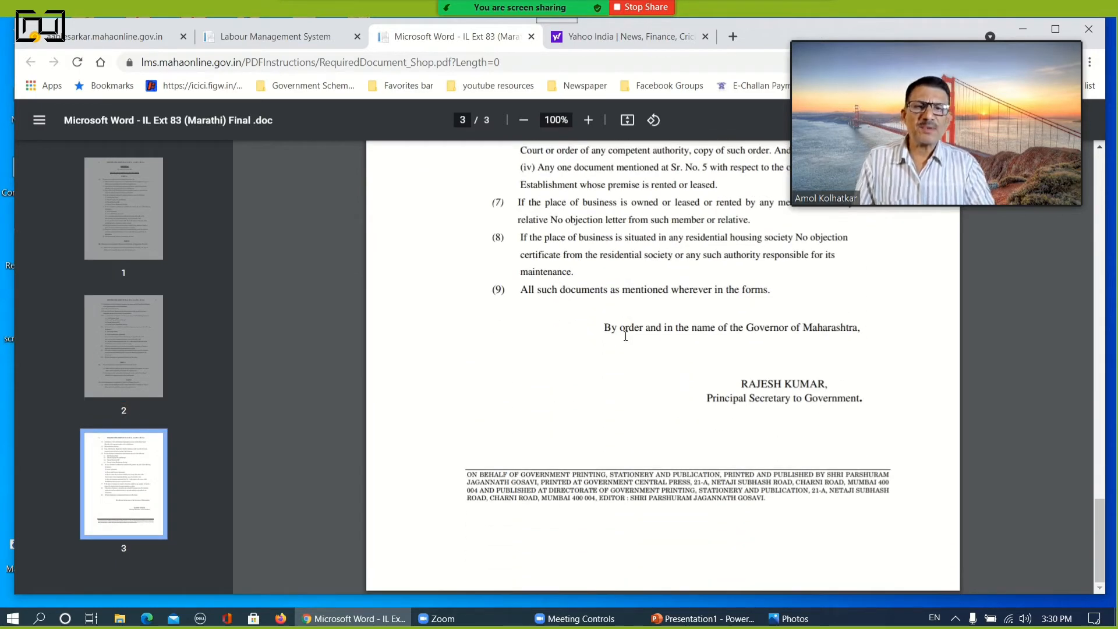
pyautogui.scroll(20, 626, 337)
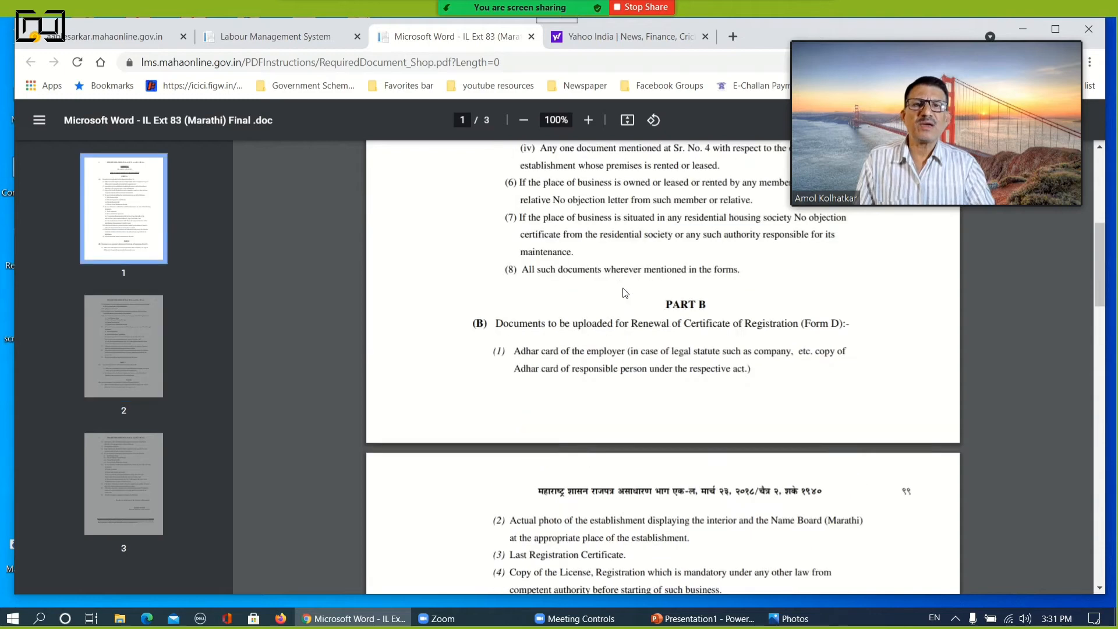
pyautogui.scroll(12, 625, 293)
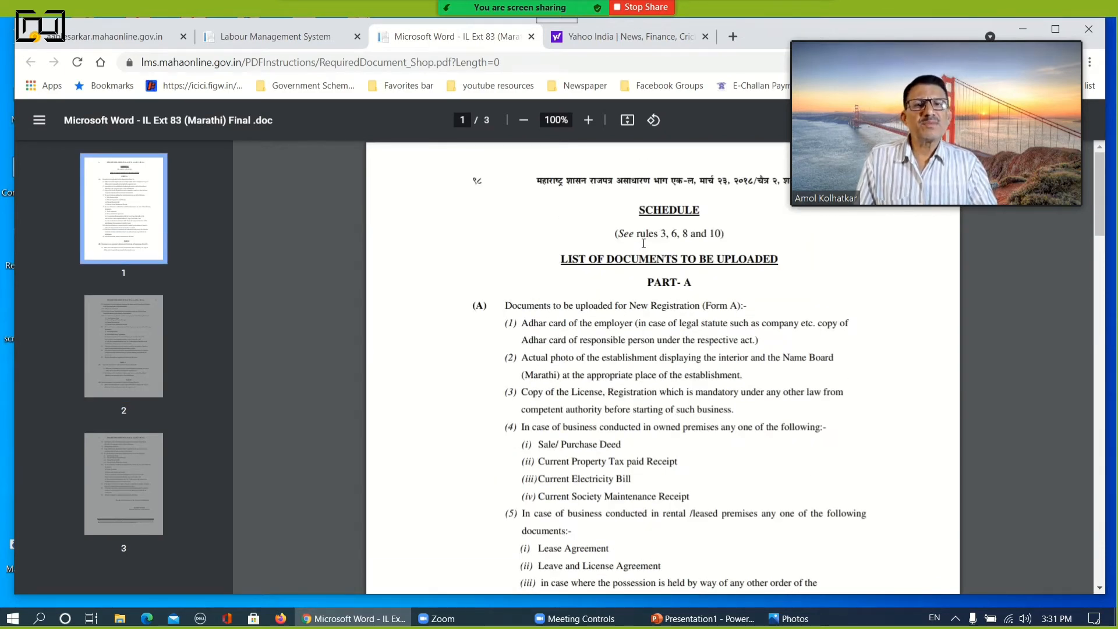
pyautogui.click(531, 37)
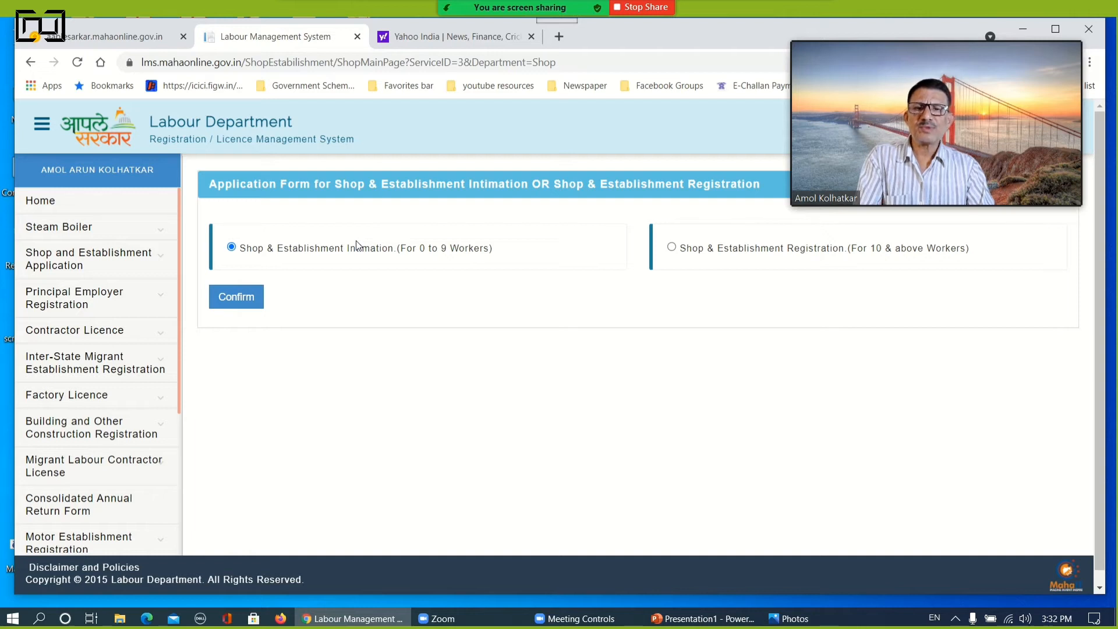
# Confirm the intimation form for 0 to 9 workers and set division Pune, district Pune and the Deputy Commissioner of Labour office in Pune
pyautogui.click(233, 303)
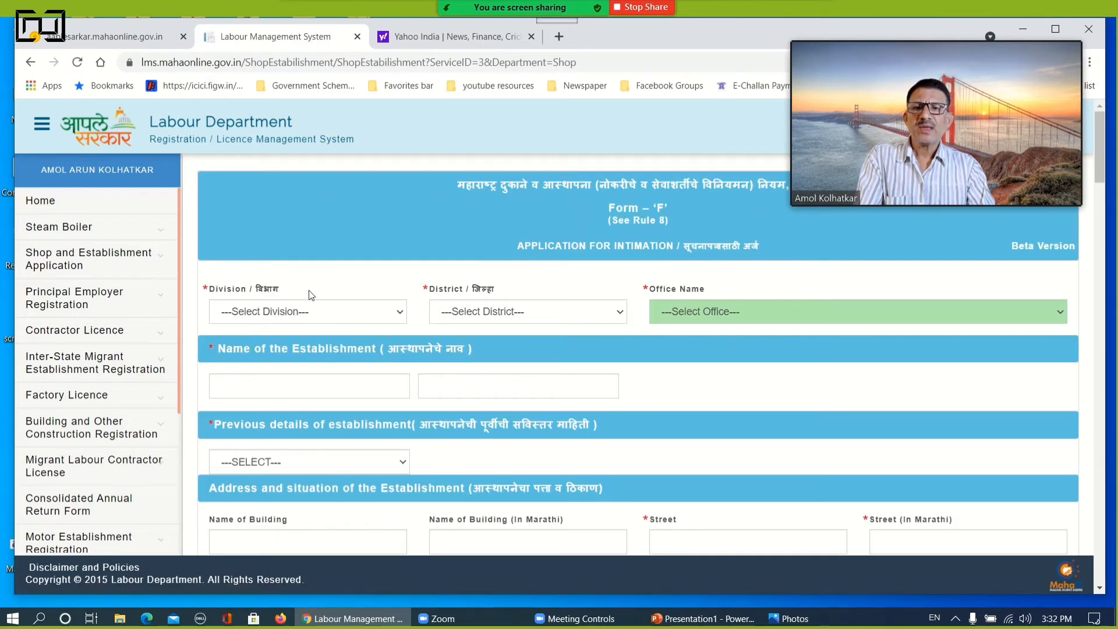
pyautogui.click(265, 315)
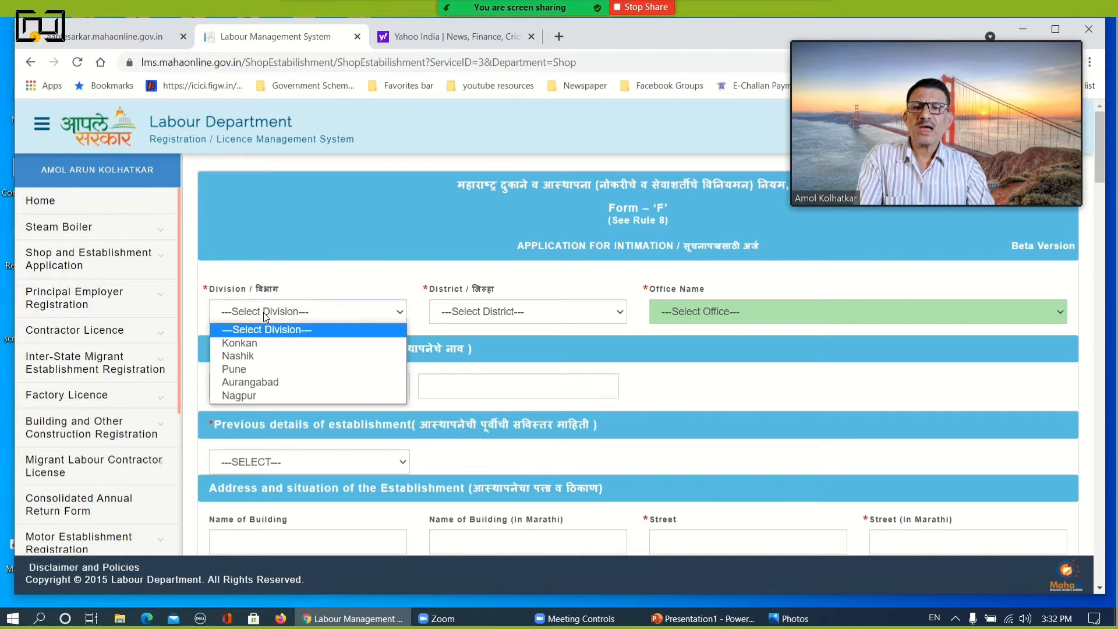
pyautogui.click(244, 370)
pyautogui.click(516, 312)
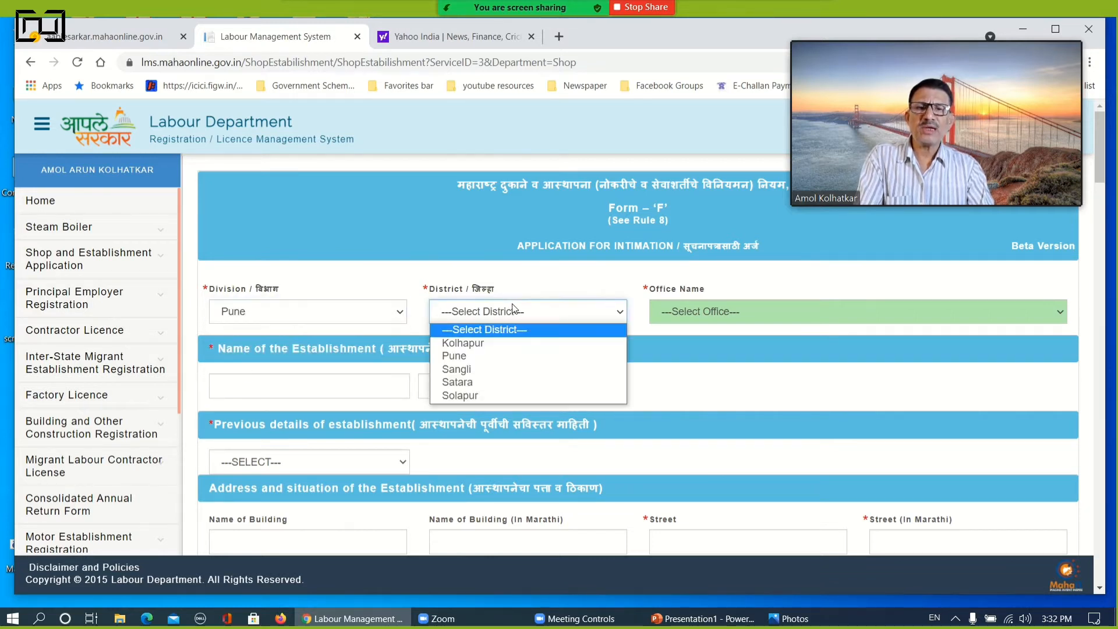
pyautogui.click(453, 356)
pyautogui.click(702, 318)
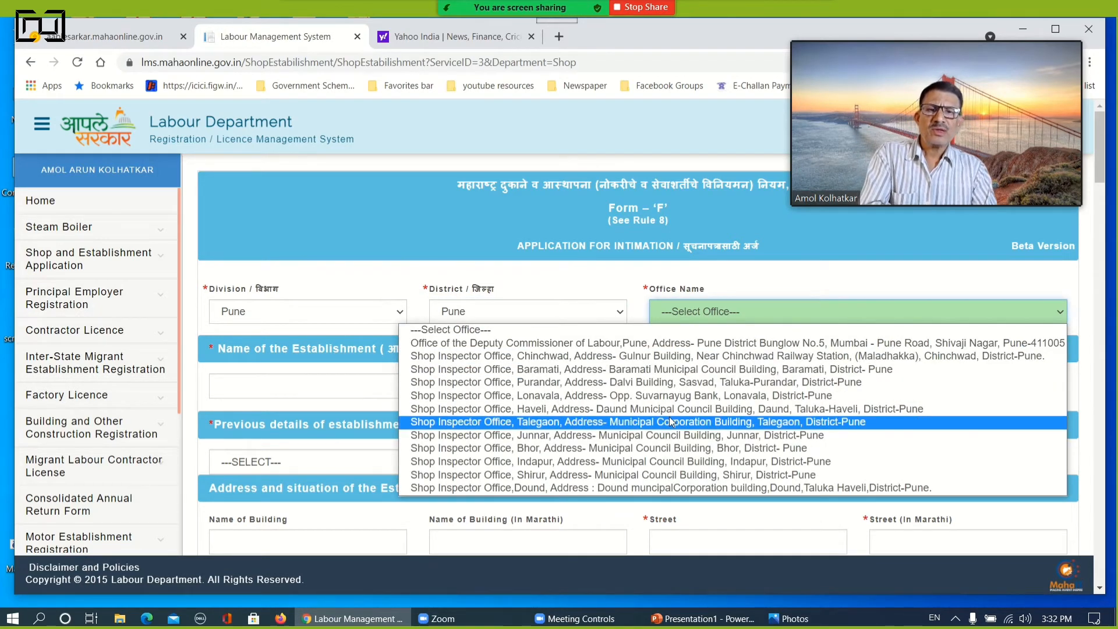
pyautogui.click(677, 348)
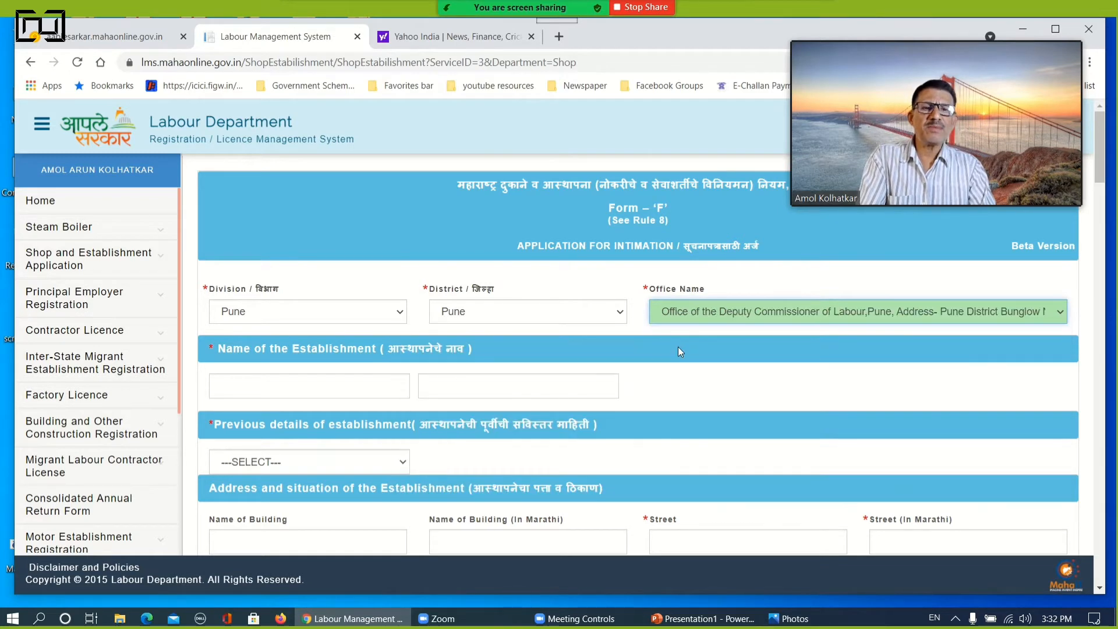
# Enter CSC EGovernance Services as the establishment's name and correct its Marathi name to सीएससी ई-गवर्नेन्ससर्वीसेज with the Inscript keyboard
pyautogui.click(286, 389)
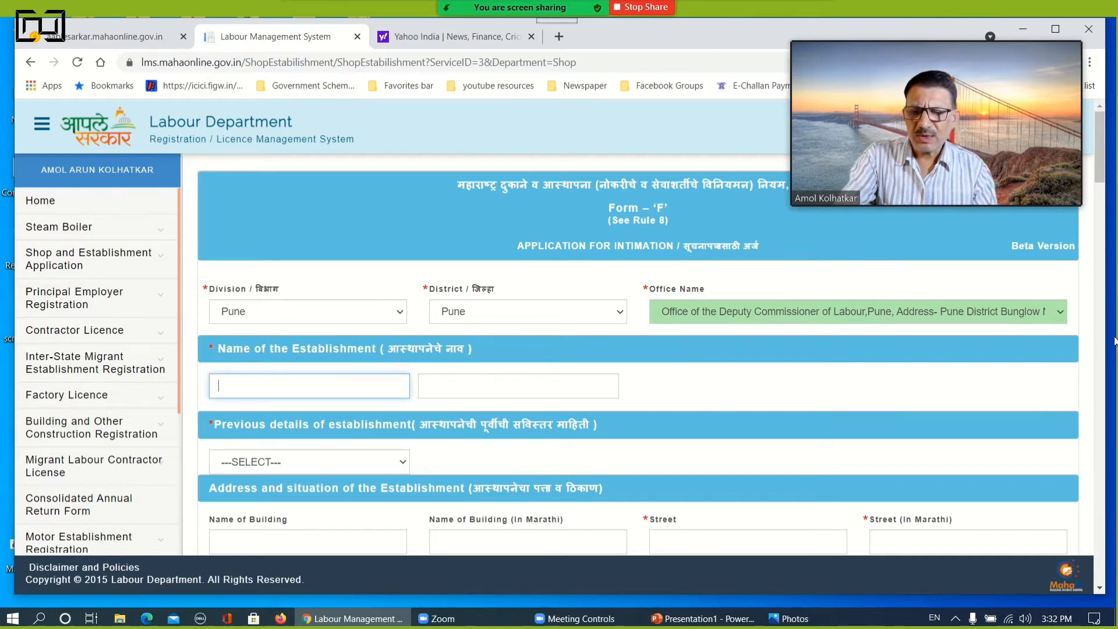
pyautogui.write('CSC')
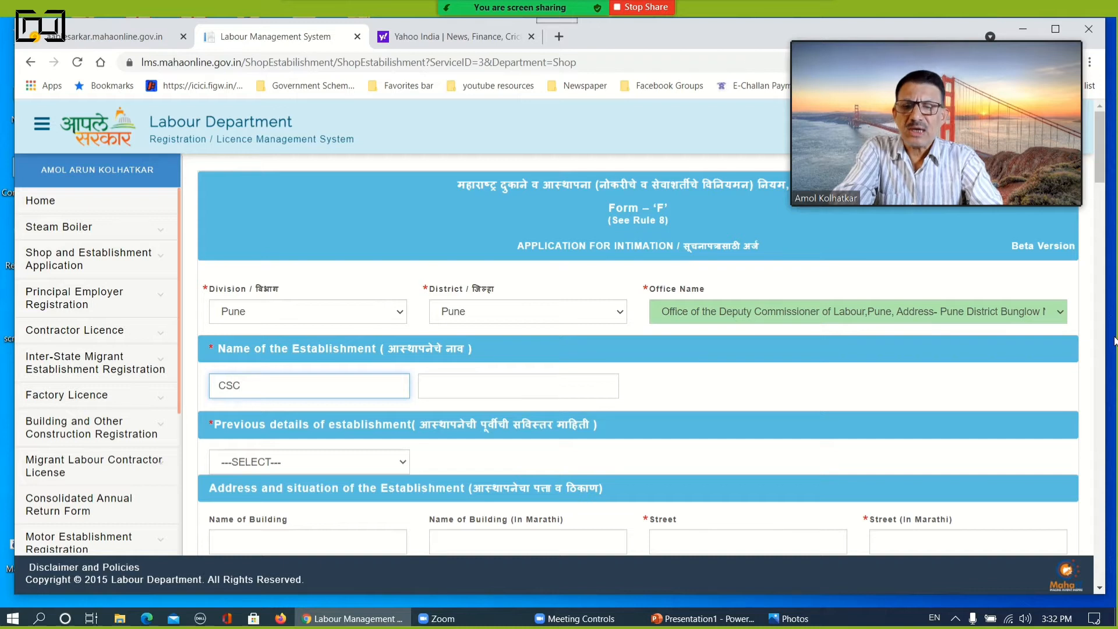
pyautogui.write('EGovernance Services')
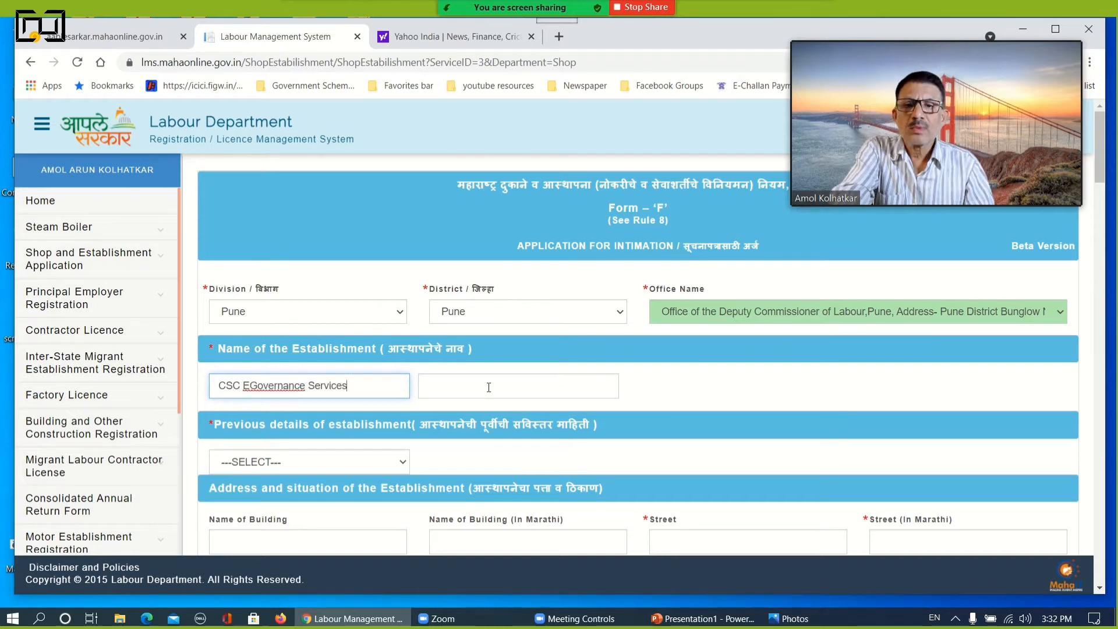
pyautogui.click(489, 387)
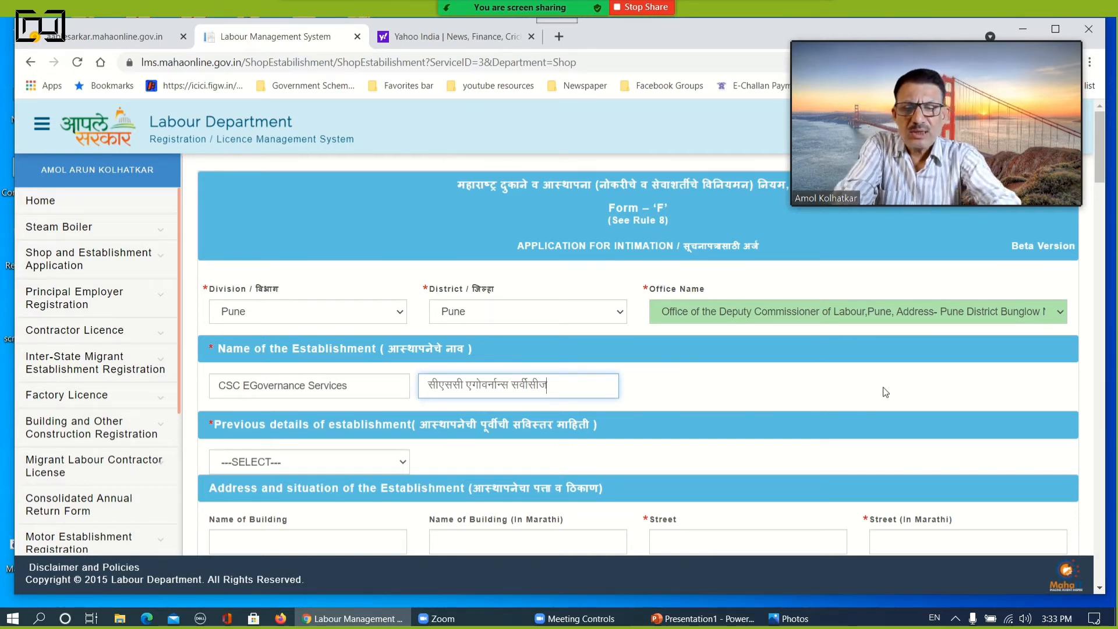
pyautogui.press('F12')
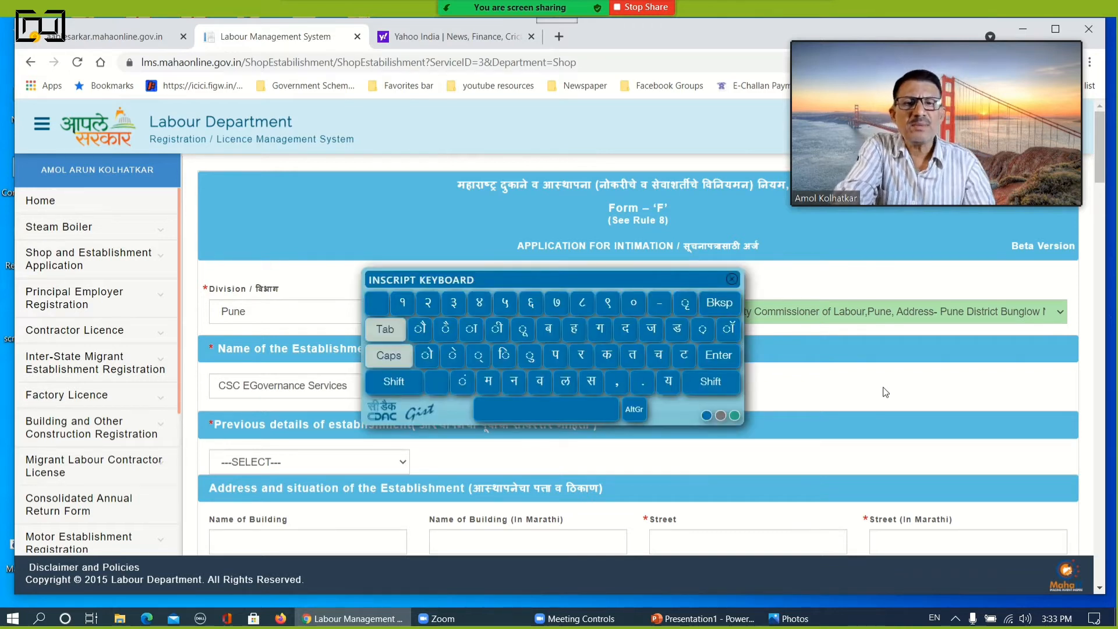
pyautogui.moveTo(636, 279); pyautogui.dragTo(760, 208)
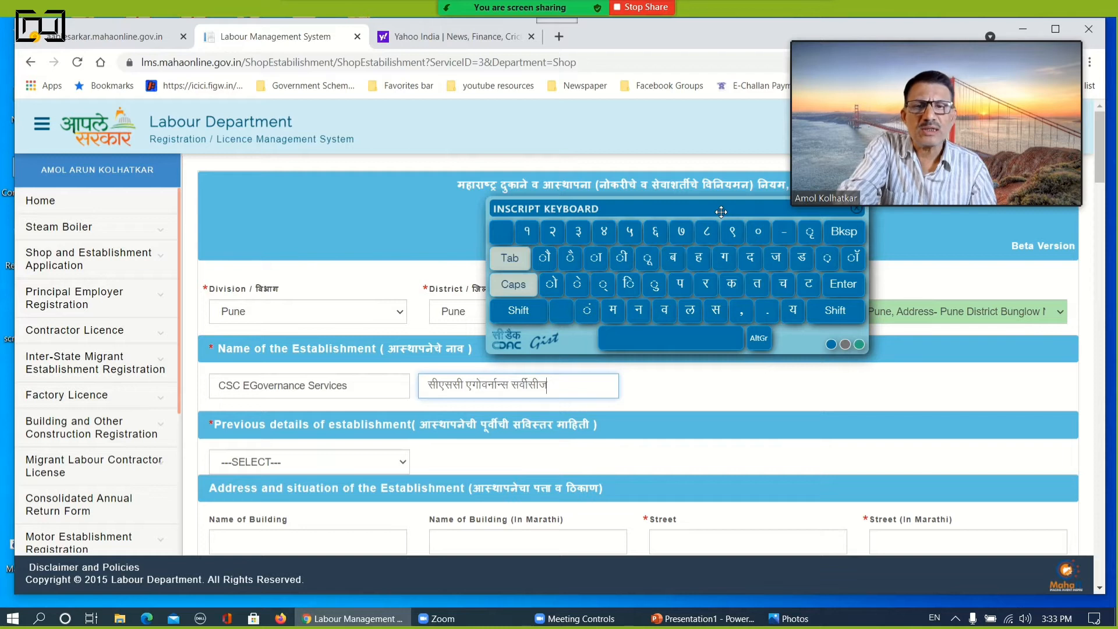
# Set the previous details of the establishment to NEW REGISTRATION
pyautogui.click(303, 461)
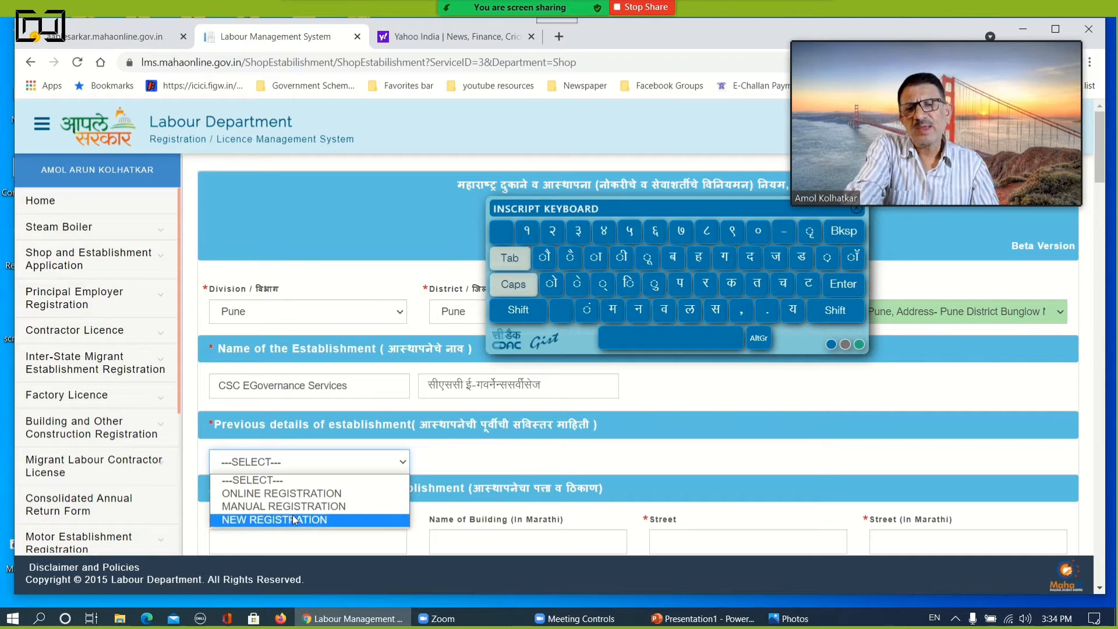
pyautogui.click(299, 519)
pyautogui.scroll(-3, 435, 446)
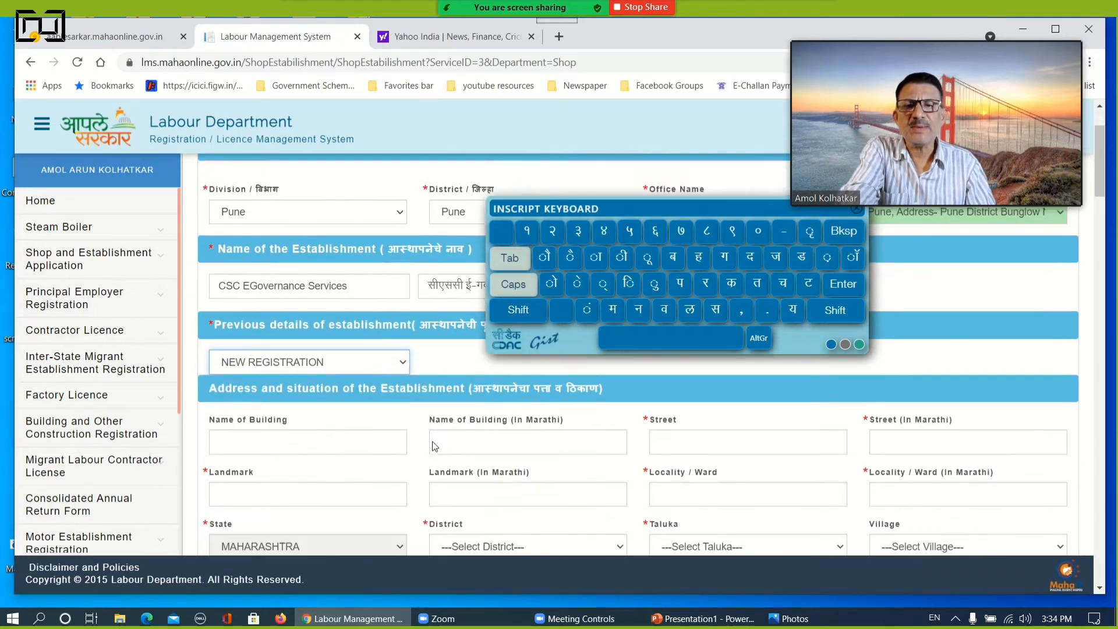
pyautogui.click(287, 396)
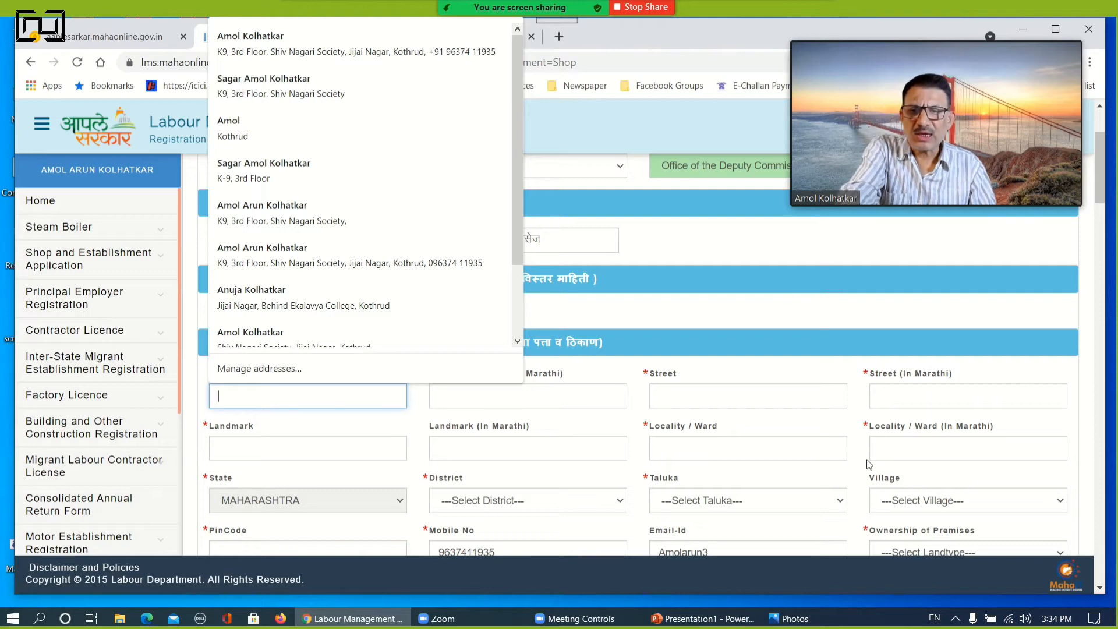
pyautogui.click(575, 400)
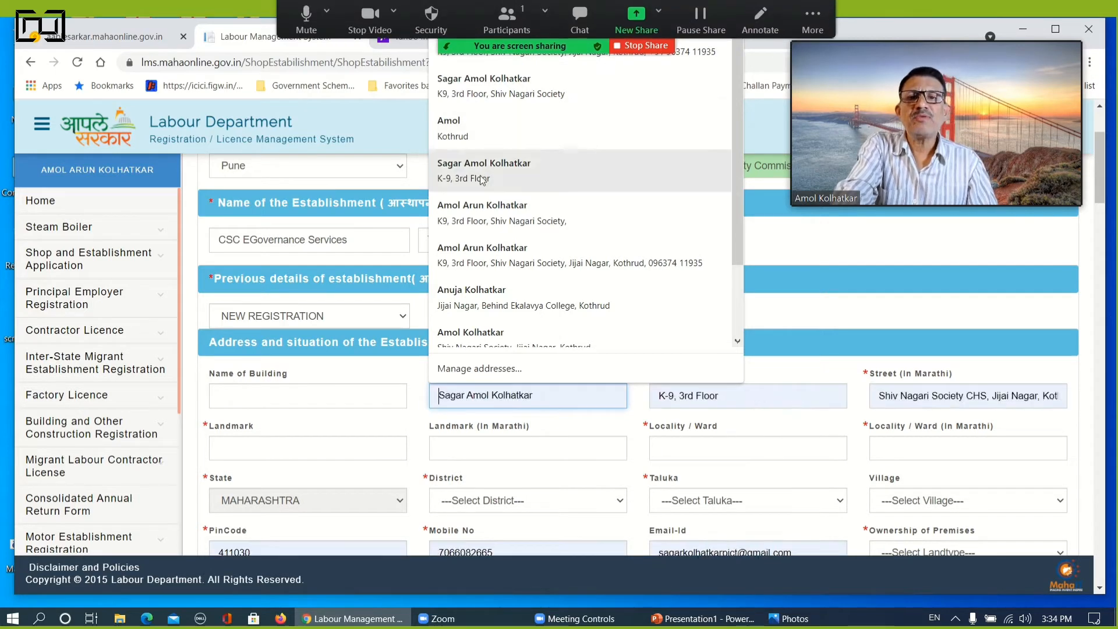
pyautogui.click(516, 26)
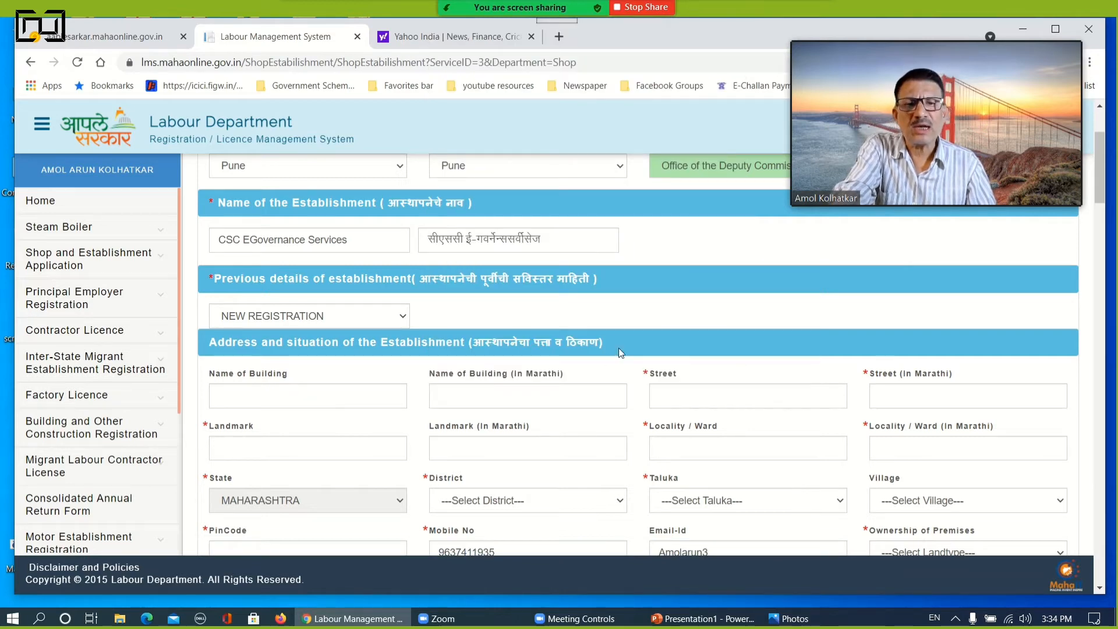
# Fill in the establishment's address in English and Marathi with its contact details, and set the ownership of premises to RENTAL
pyautogui.click(252, 395)
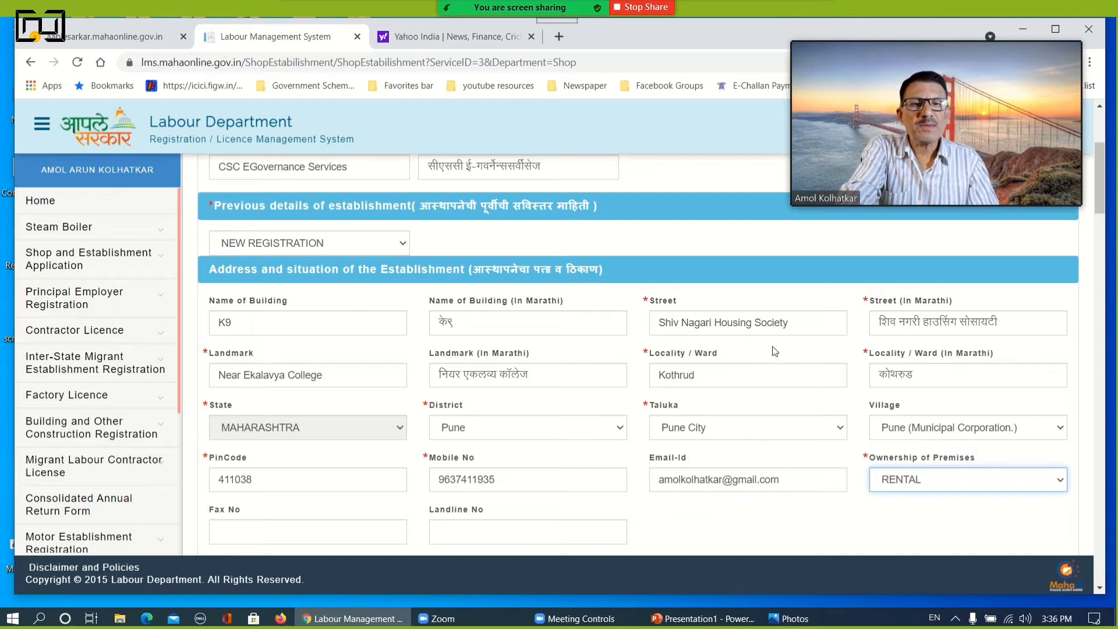
pyautogui.scroll(-4, 735, 407)
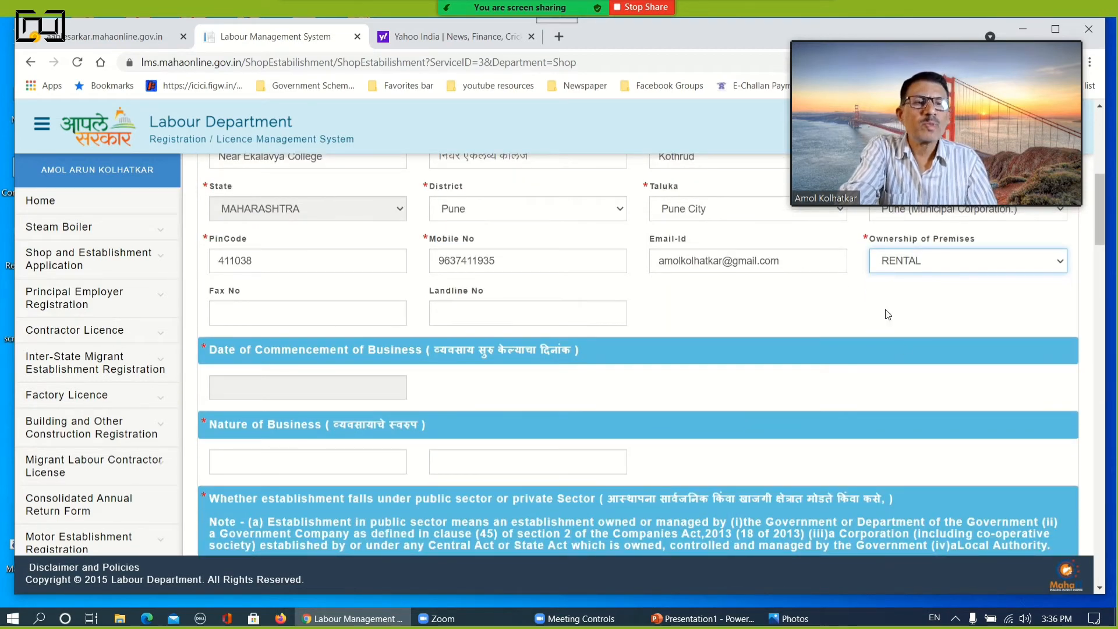
pyautogui.click(904, 265)
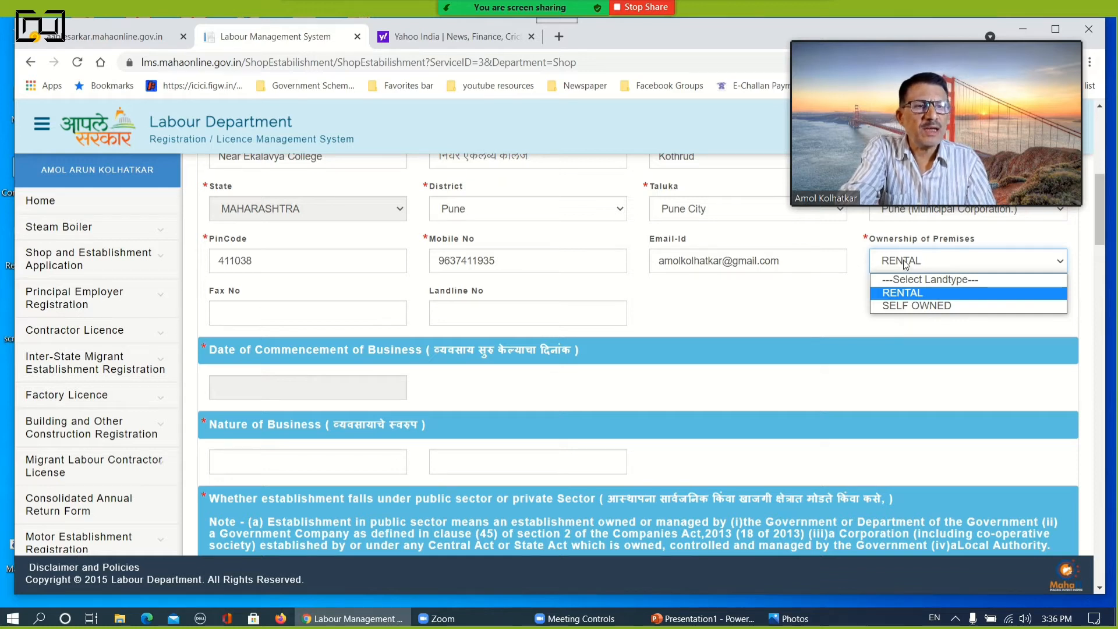
pyautogui.click(897, 297)
# Set the date of commencement of business to 01/04/2021
pyautogui.scroll(-1, 402, 326)
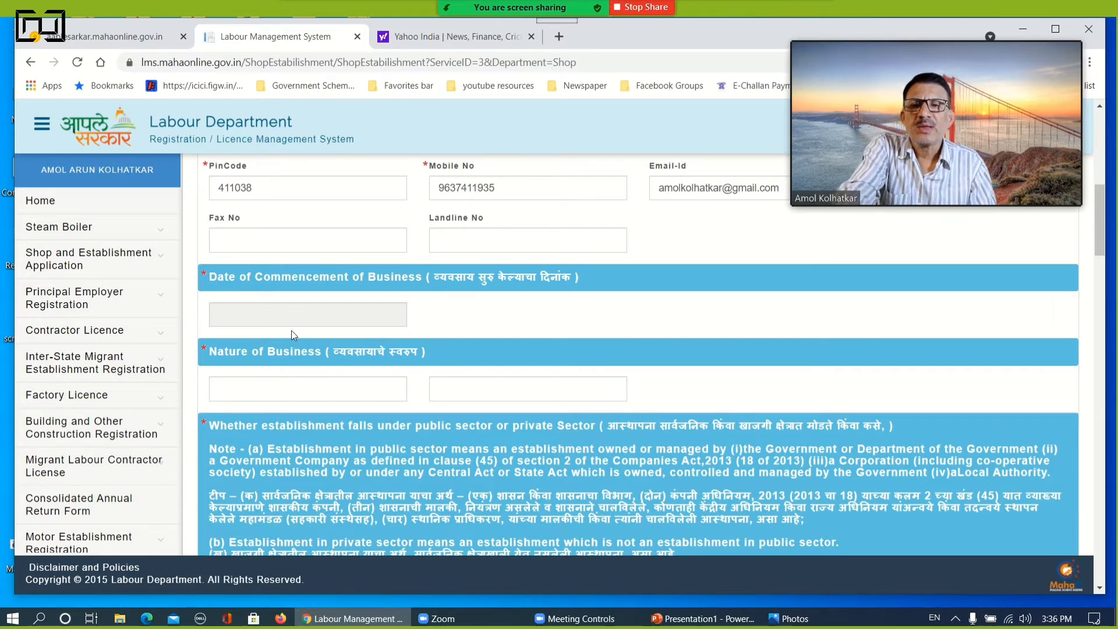
pyautogui.click(301, 314)
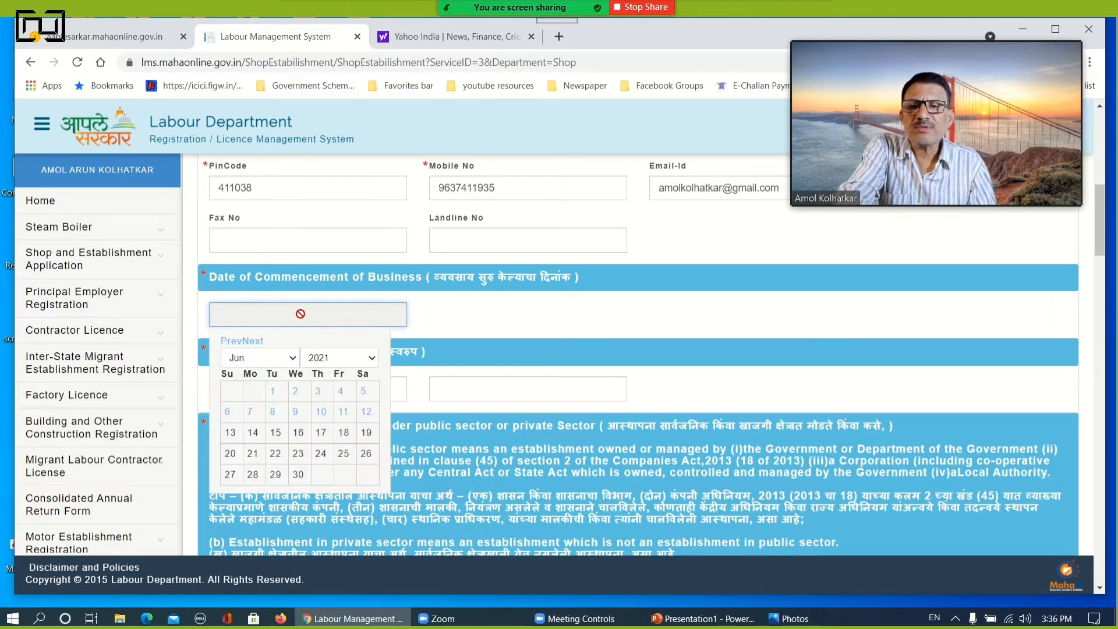
pyautogui.click(272, 392)
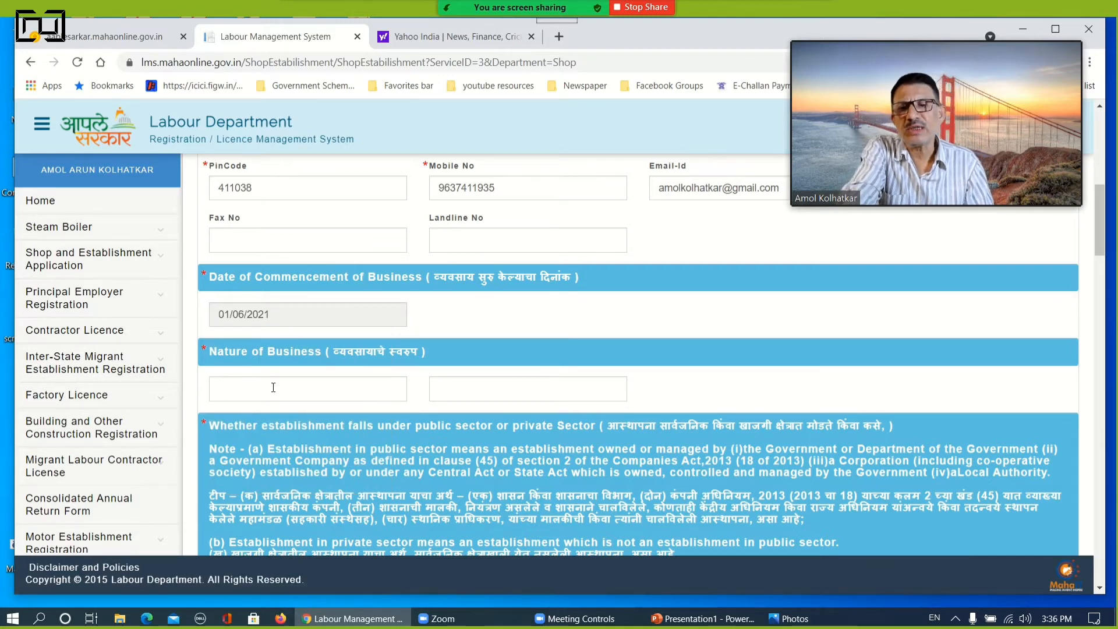
pyautogui.click(373, 317)
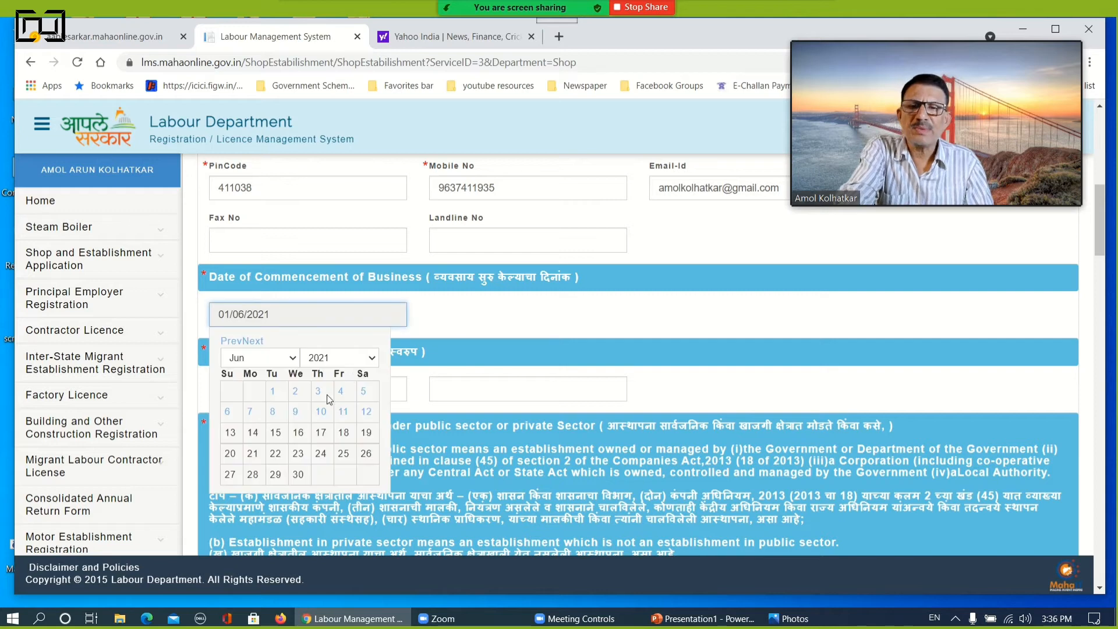
pyautogui.click(293, 359)
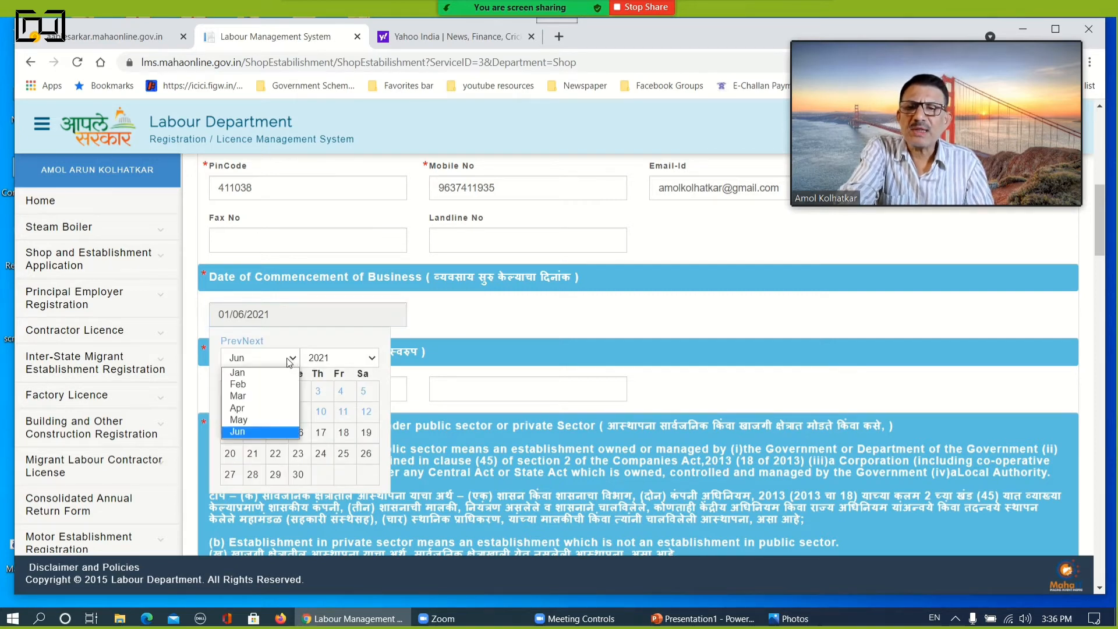
pyautogui.click(236, 410)
# Enter E-Governance Services as the nature of business, इ-गवर्नन्स सर्वीसेज as its Marathi version, and choose the PRIVATE sector
pyautogui.click(275, 387)
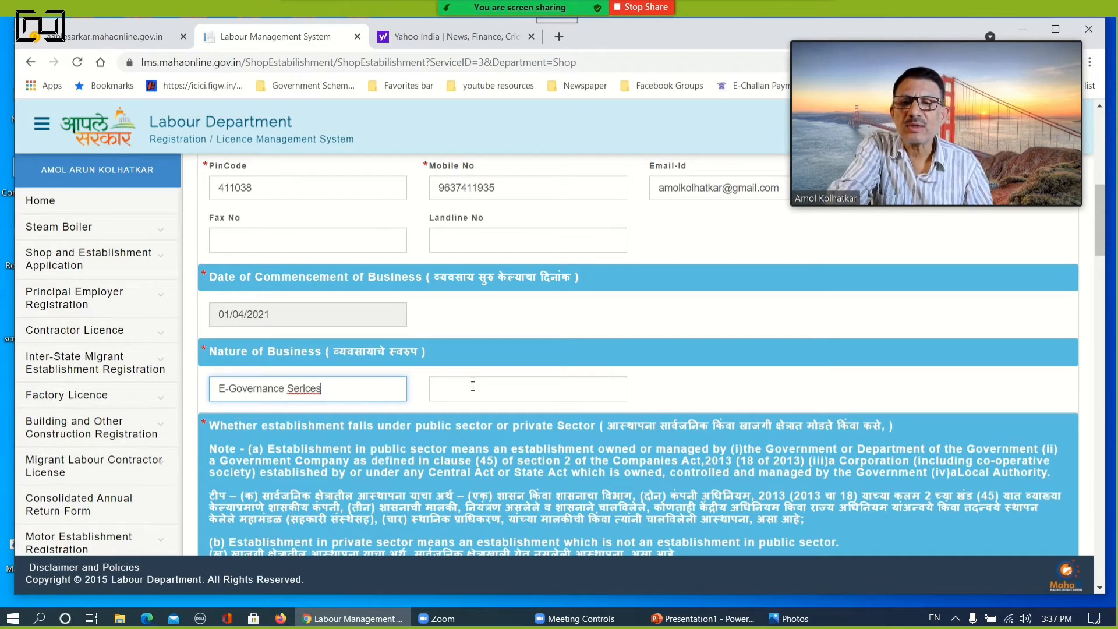
pyautogui.moveTo(327, 388); pyautogui.dragTo(180, 388)
pyautogui.press('BackSpace')
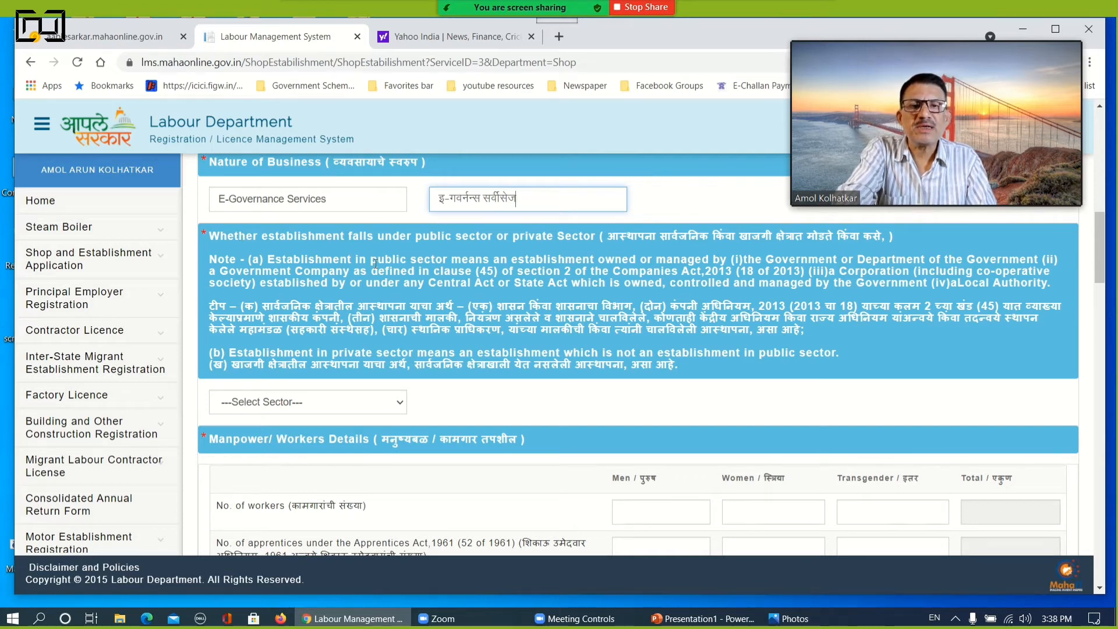
pyautogui.click(312, 403)
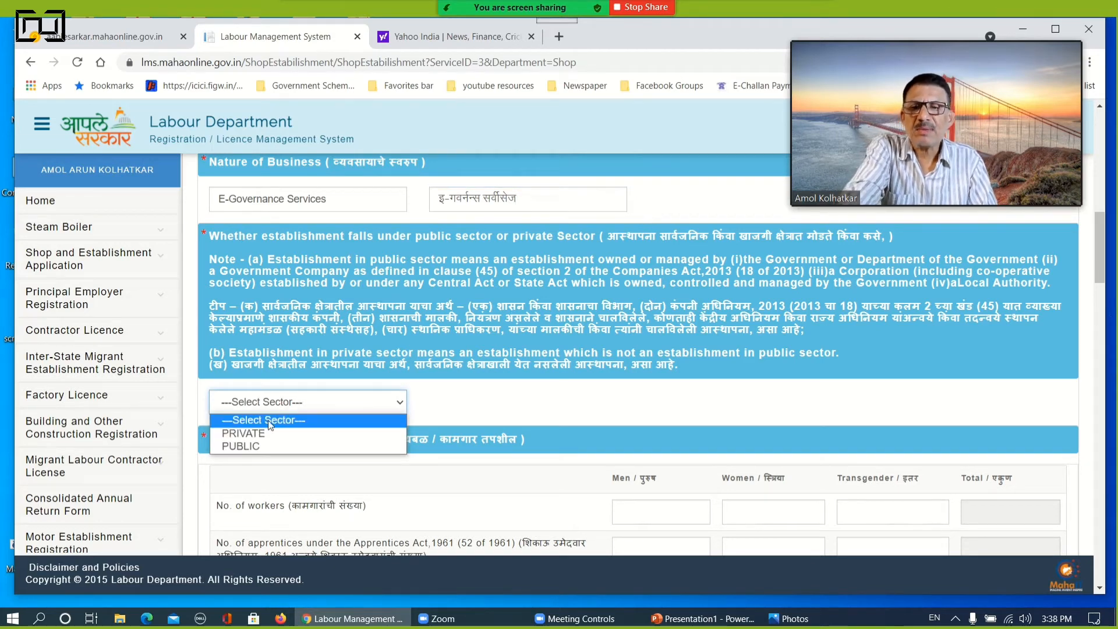
pyautogui.click(258, 434)
# Enter the number of workers in the manpower details as 2 men, 1 woman and 0 transgender
pyautogui.scroll(-3, 398, 367)
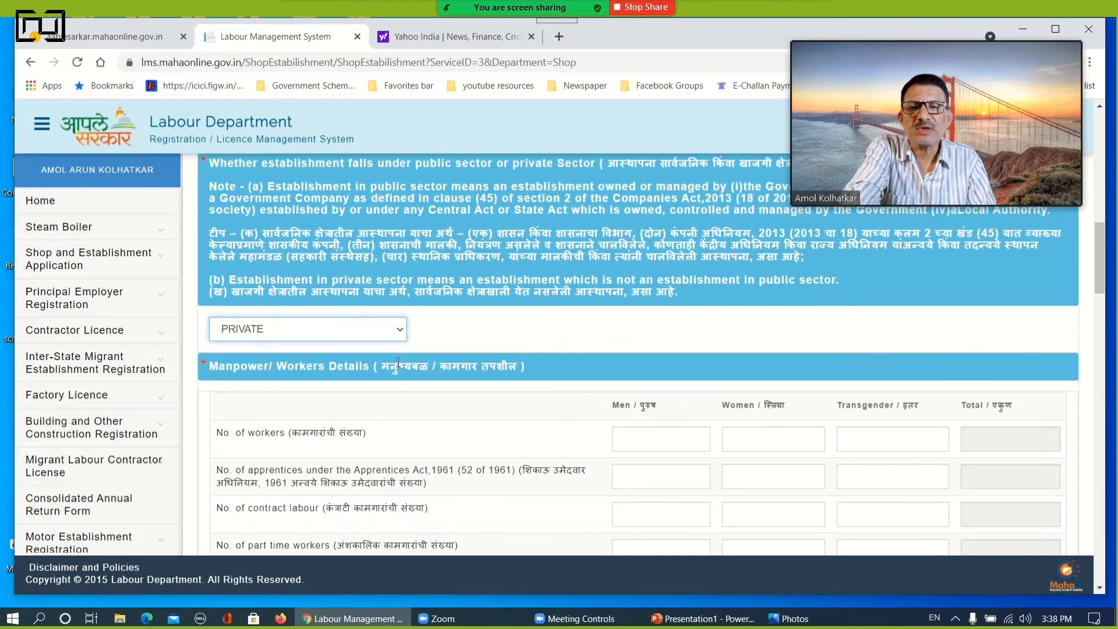
pyautogui.scroll(-2, 539, 371)
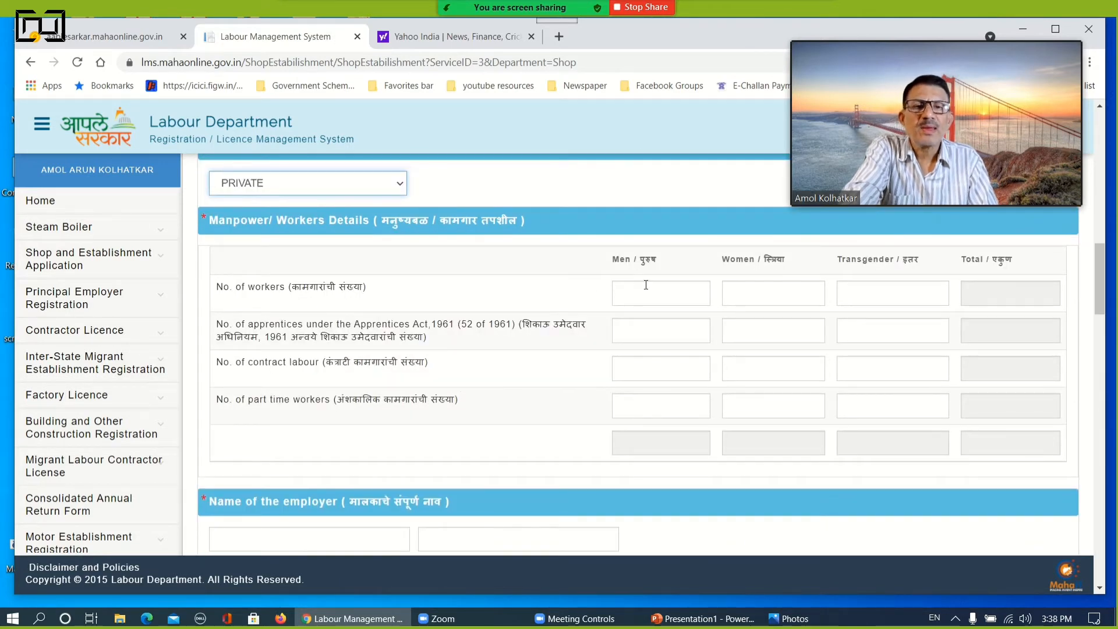
pyautogui.click(646, 291)
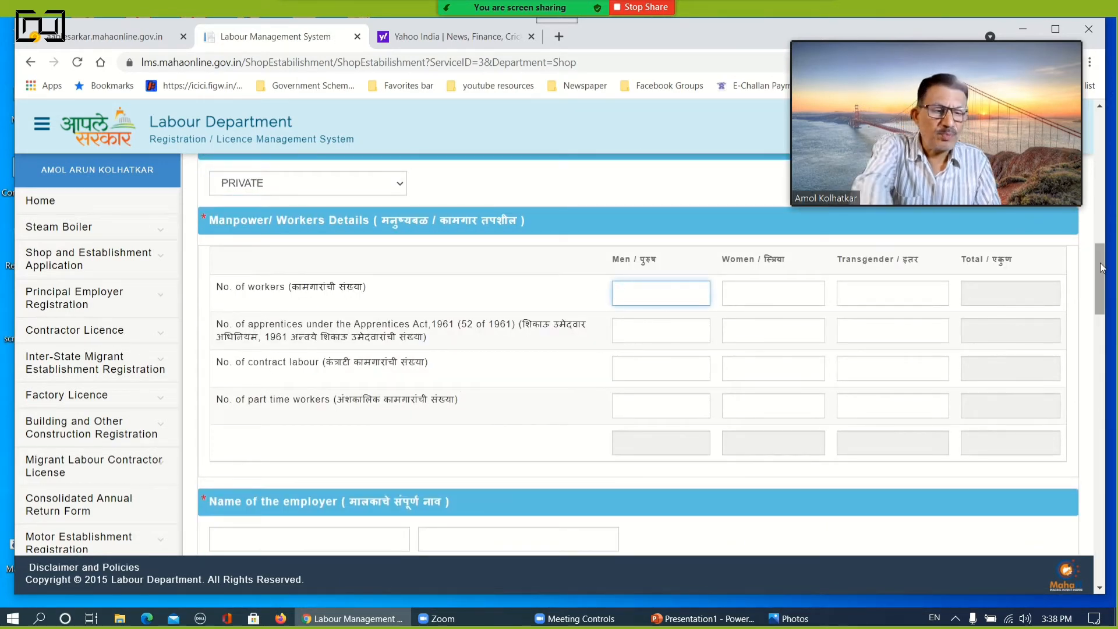
pyautogui.write('2')
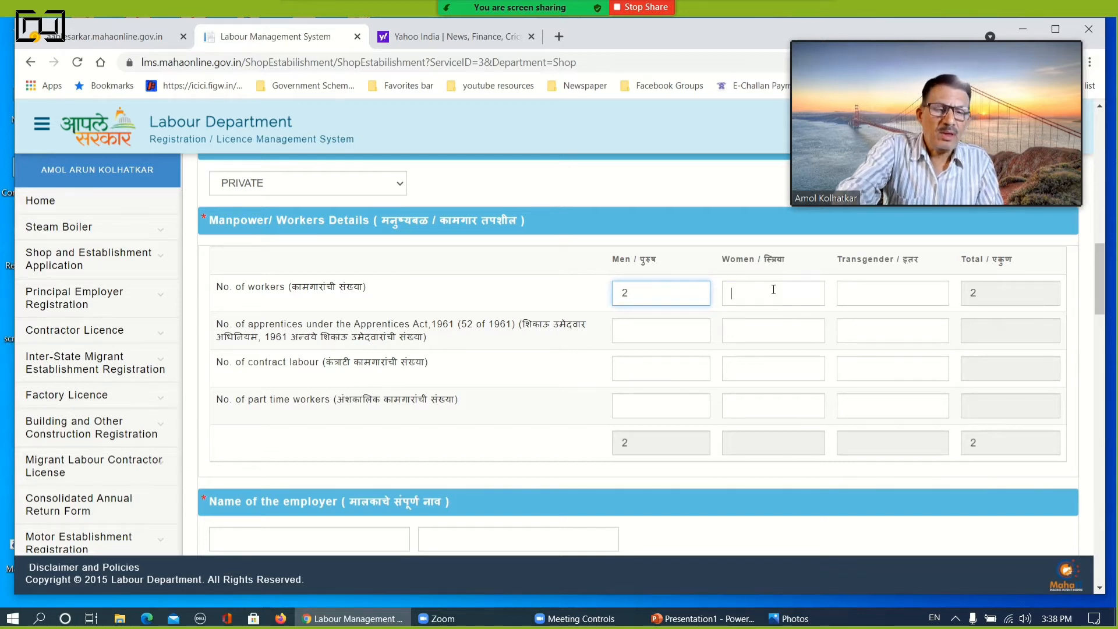
pyautogui.click(768, 294)
pyautogui.write('1')
pyautogui.click(895, 295)
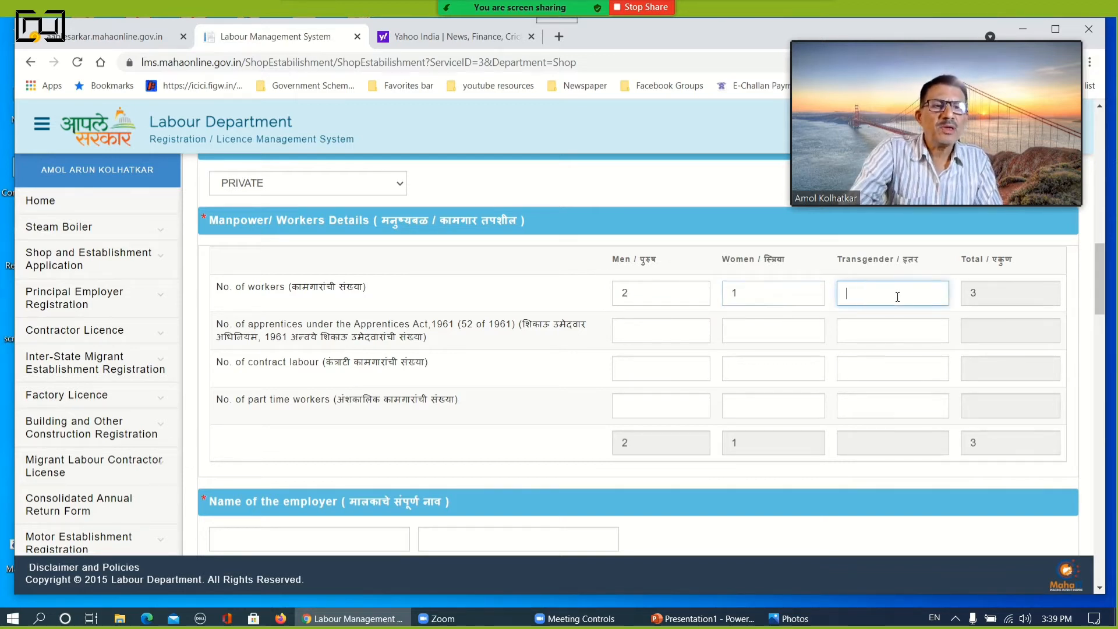
pyautogui.write('0')
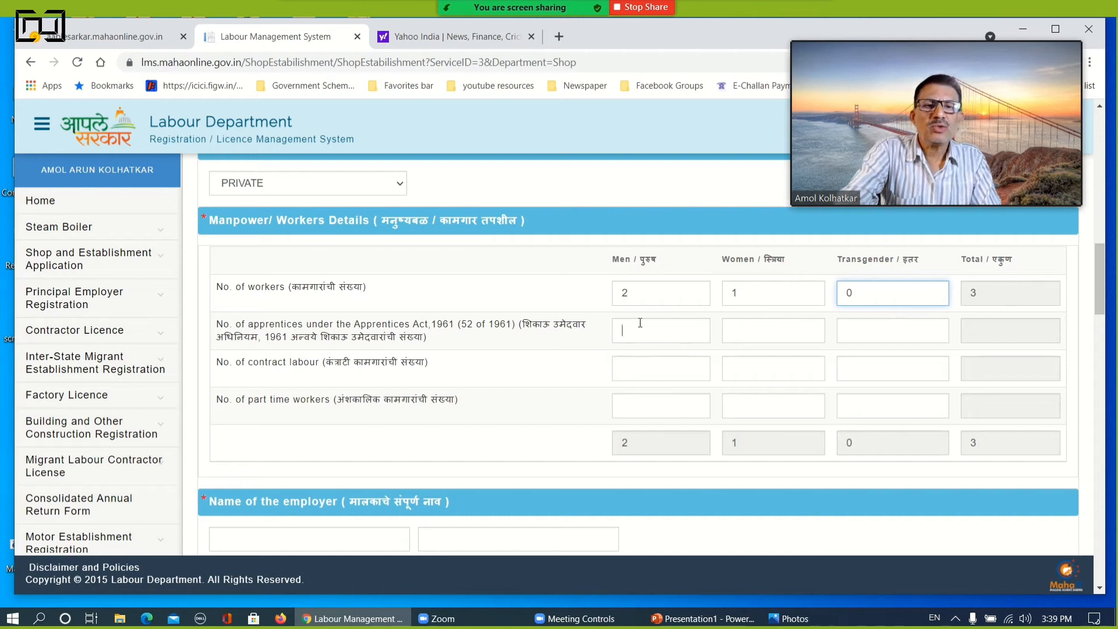
# Enter 0 apprentices under the Apprentices Act for men, women and transgender
pyautogui.click(634, 328)
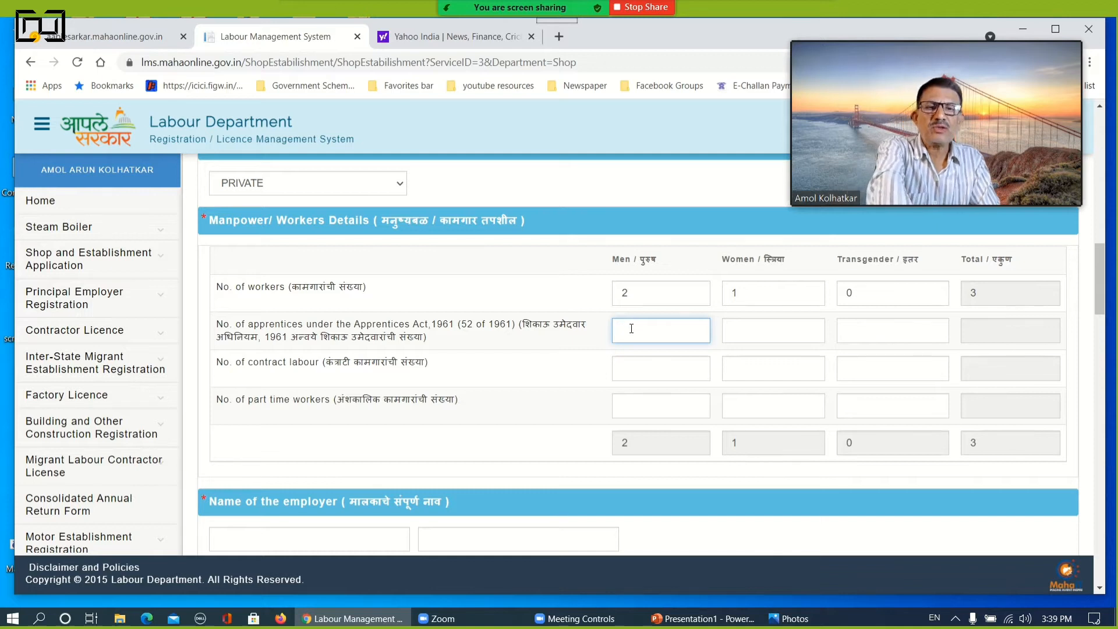
pyautogui.write('0')
pyautogui.click(775, 330)
pyautogui.write('0')
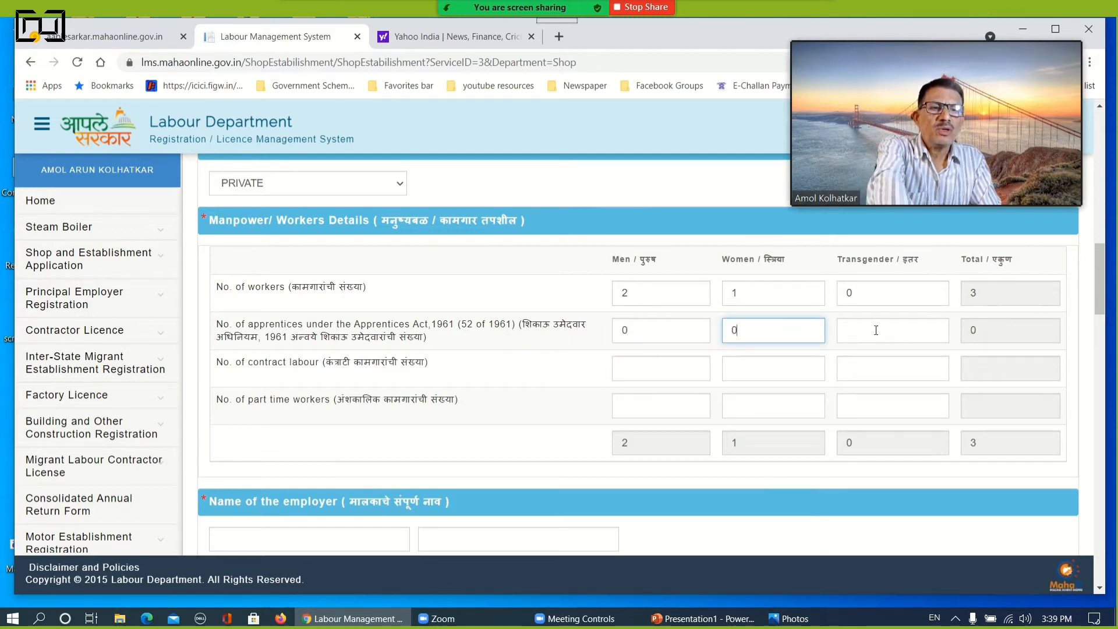
pyautogui.click(875, 327)
pyautogui.write('0')
# Enter 0 contract labour for men, women and transgender
pyautogui.click(641, 364)
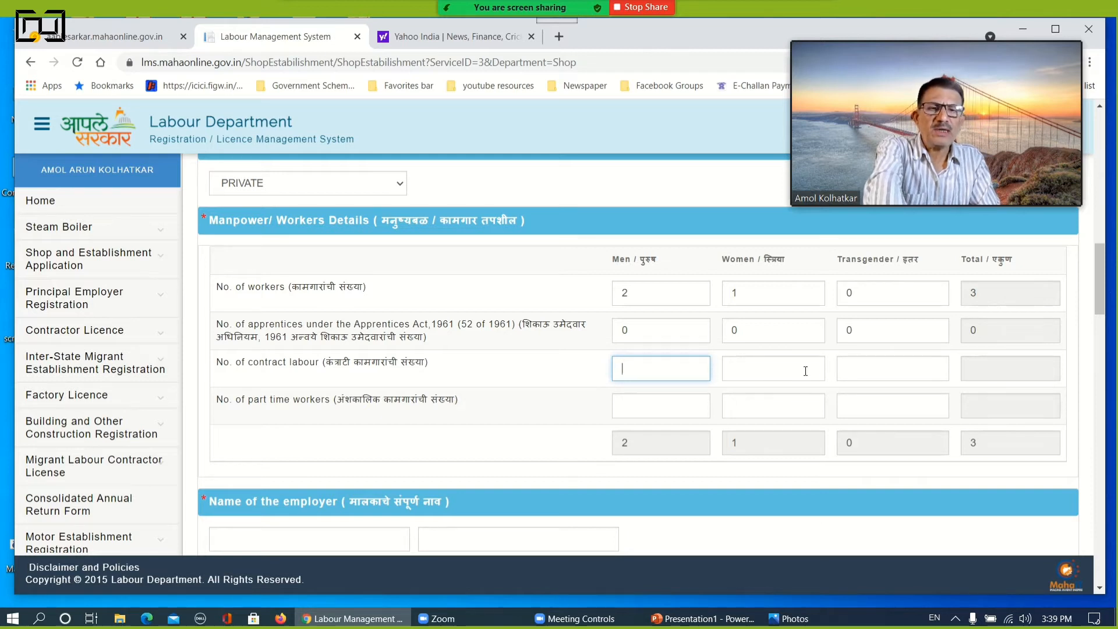
pyautogui.write('0')
pyautogui.click(773, 370)
pyautogui.write('0')
pyautogui.click(865, 367)
pyautogui.write('0')
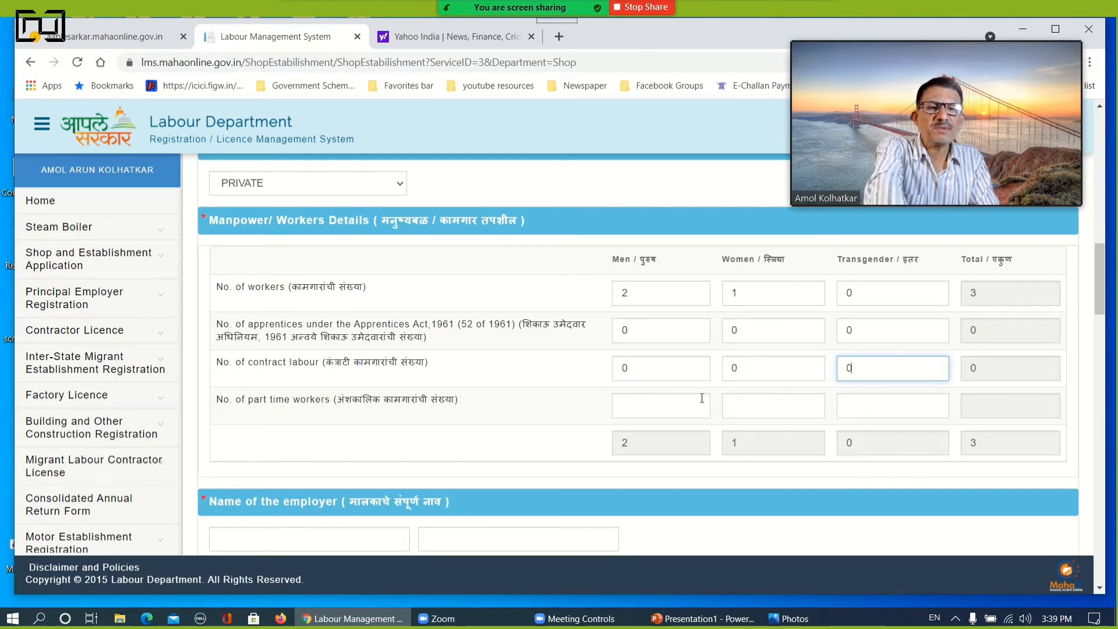
# Enter 0 part time workers for men, women and transgender
pyautogui.click(654, 408)
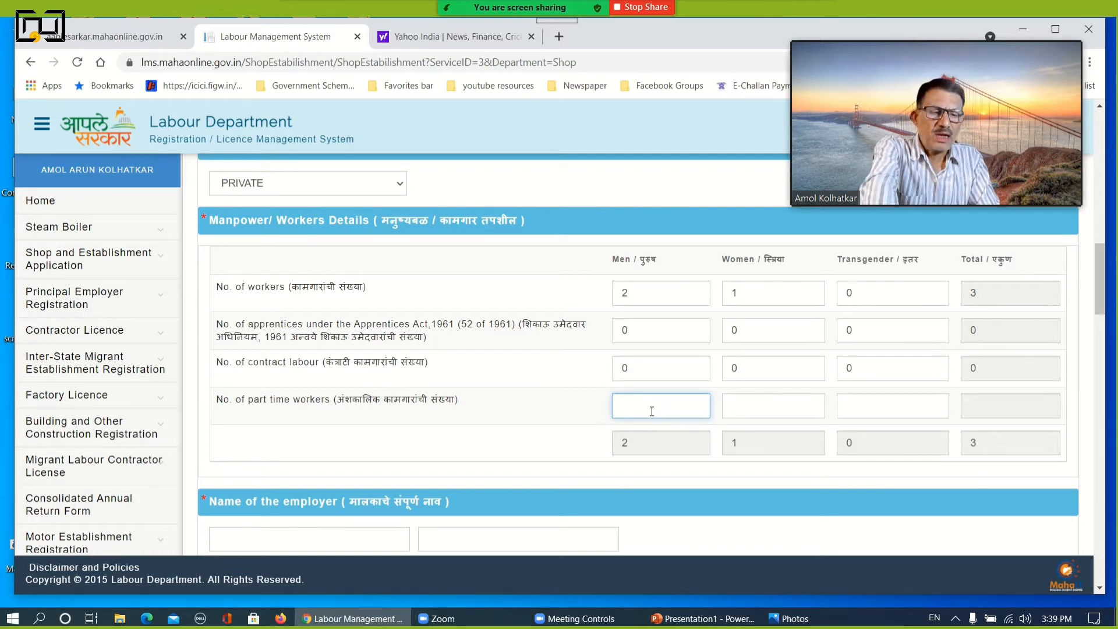
pyautogui.write('0')
pyautogui.click(753, 403)
pyautogui.write('0')
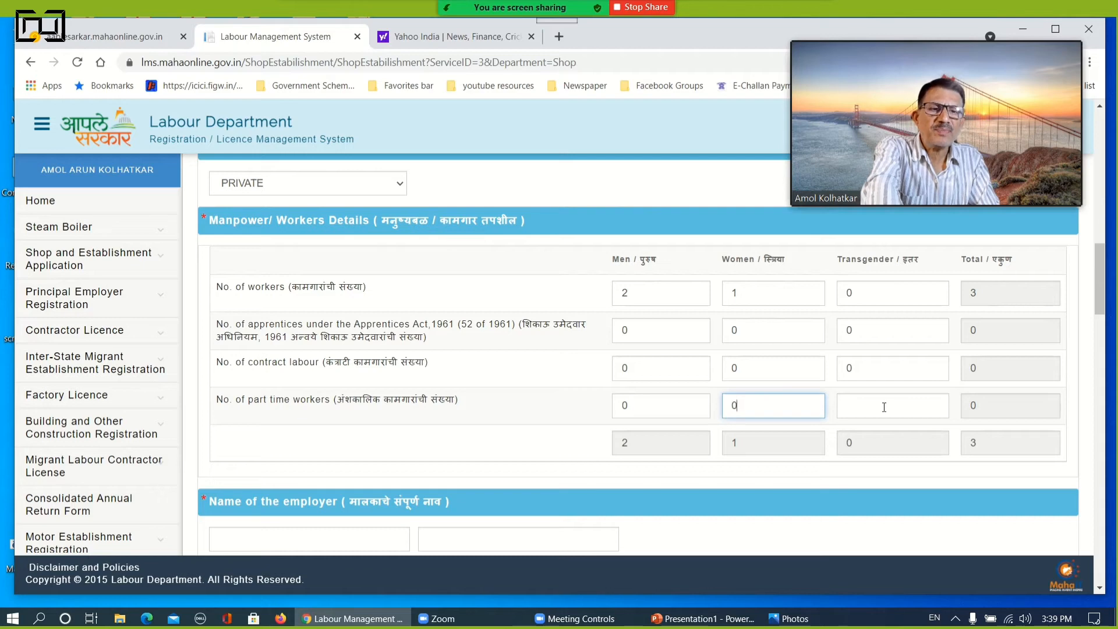
pyautogui.click(880, 407)
pyautogui.write('0')
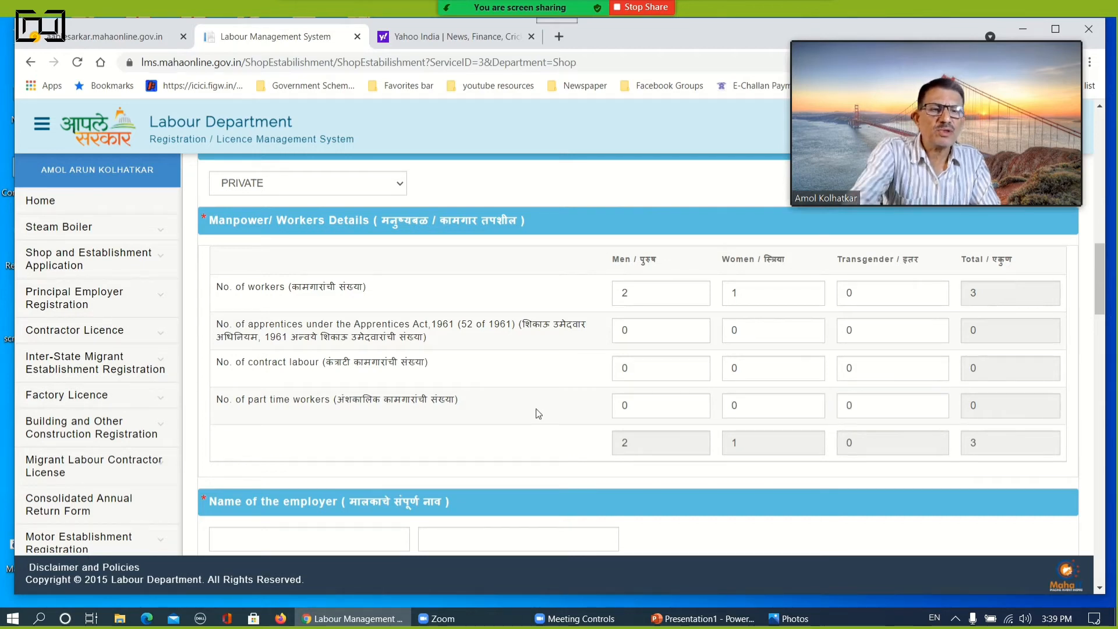
# Enter the employer's full name in English and in Marathi
pyautogui.scroll(-6, 534, 412)
pyautogui.scroll(3, 445, 291)
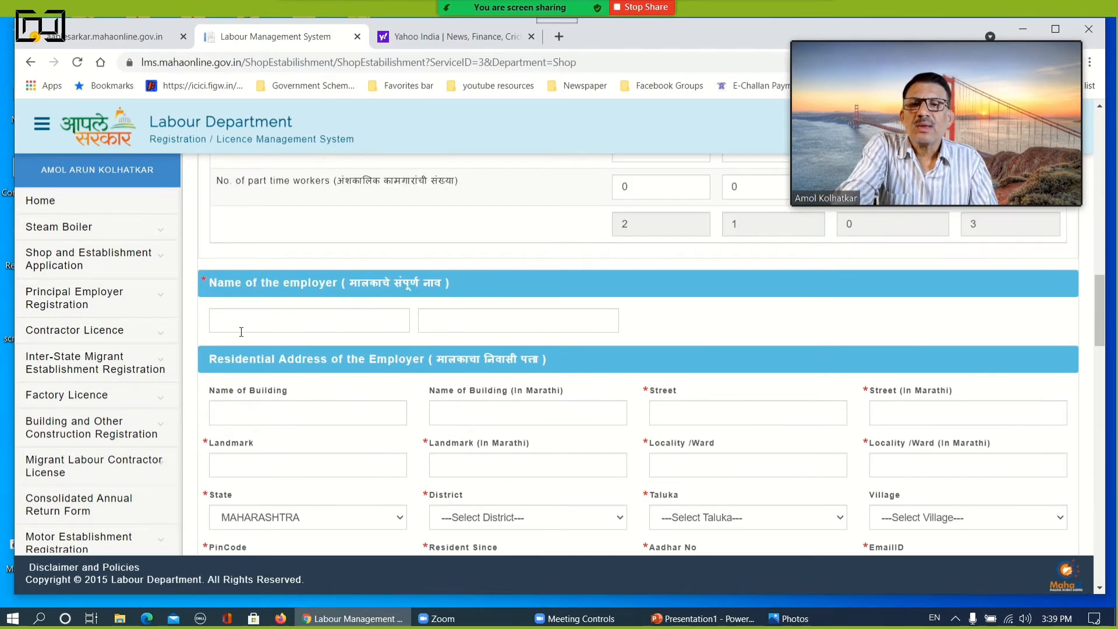
pyautogui.click(266, 315)
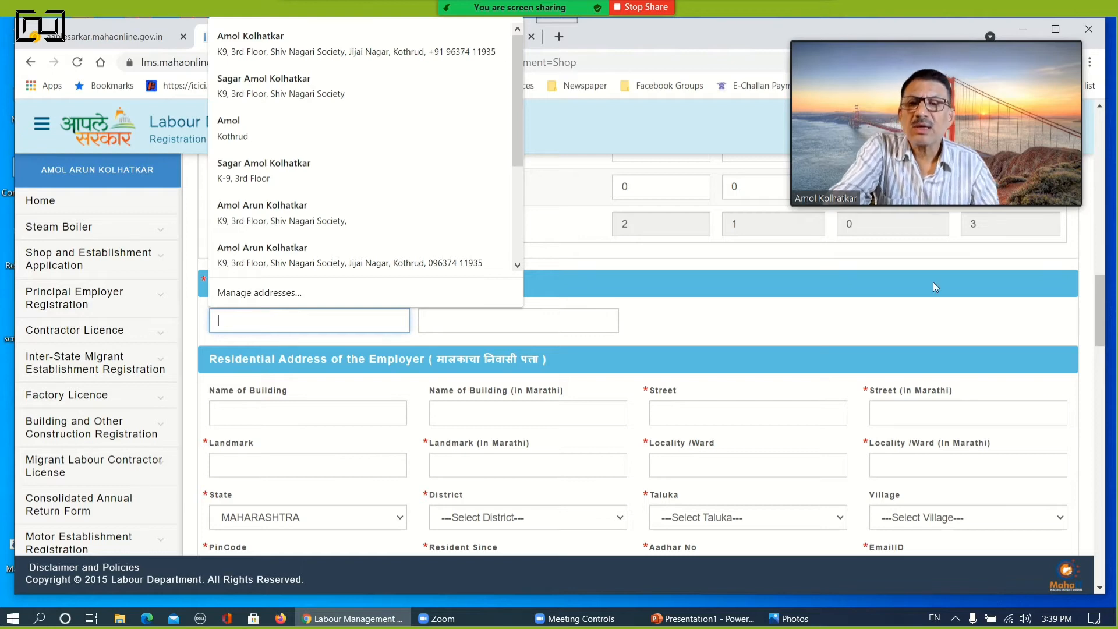
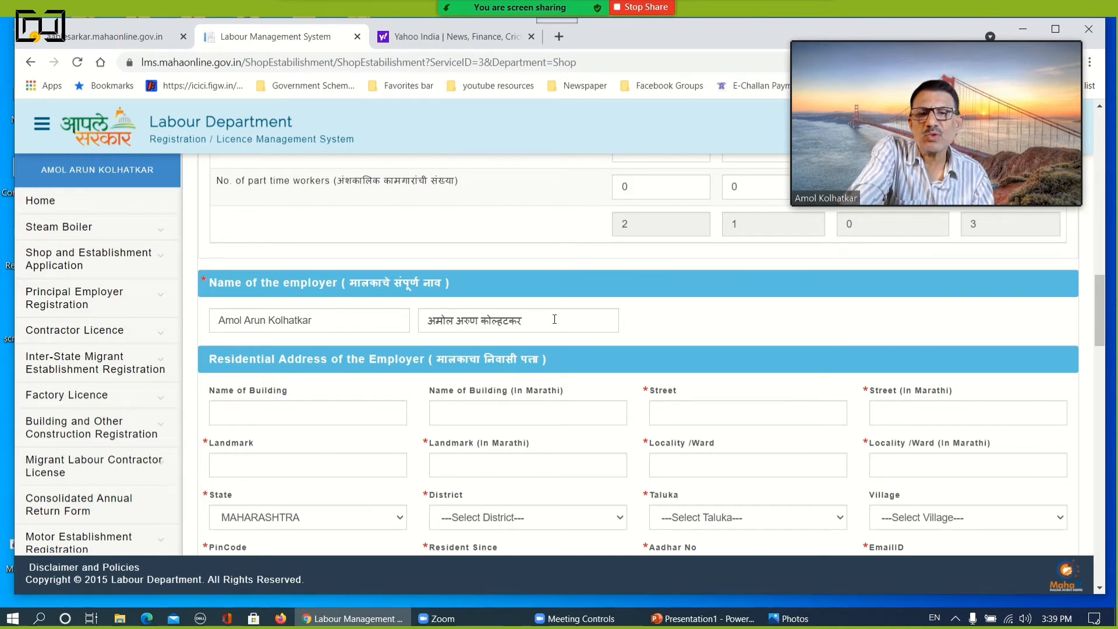
pyautogui.hotkey('ctrl', 'y')
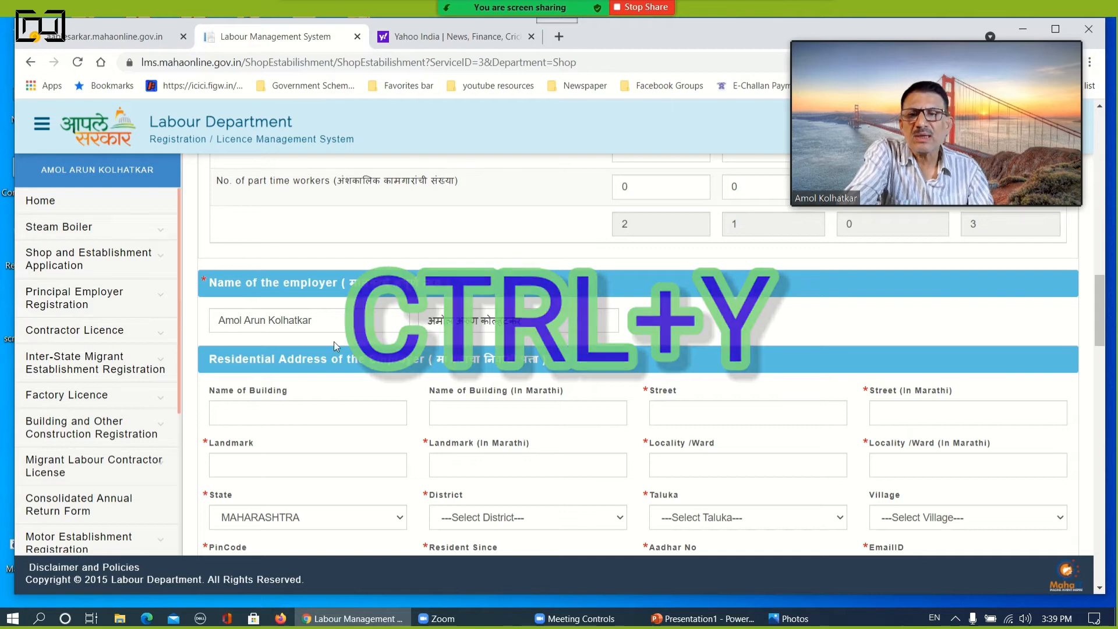
# Fill in the employer's residential address, Aadhar number and contact details, and set the status / designation to Proprietor
pyautogui.scroll(-1, 699, 333)
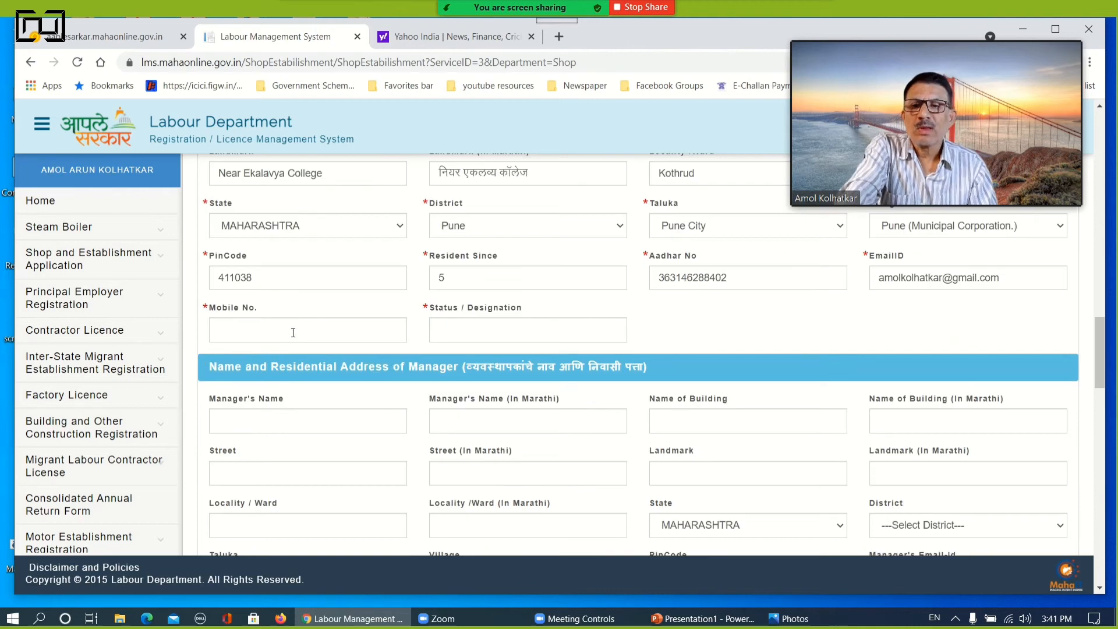
pyautogui.click(295, 331)
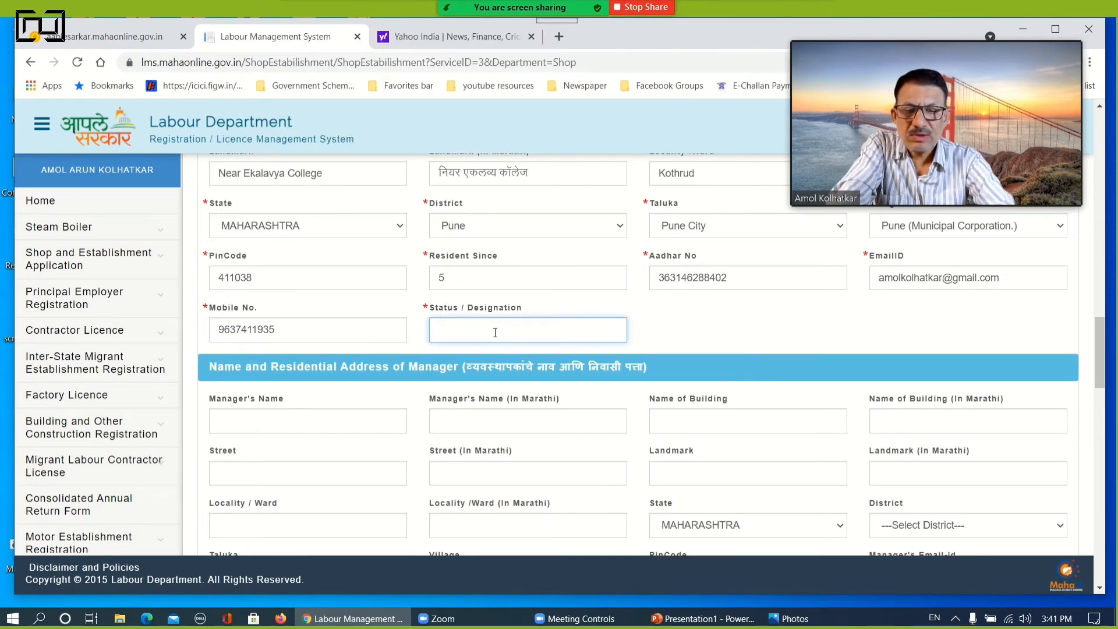
pyautogui.write('P')
pyautogui.write('roprietor')
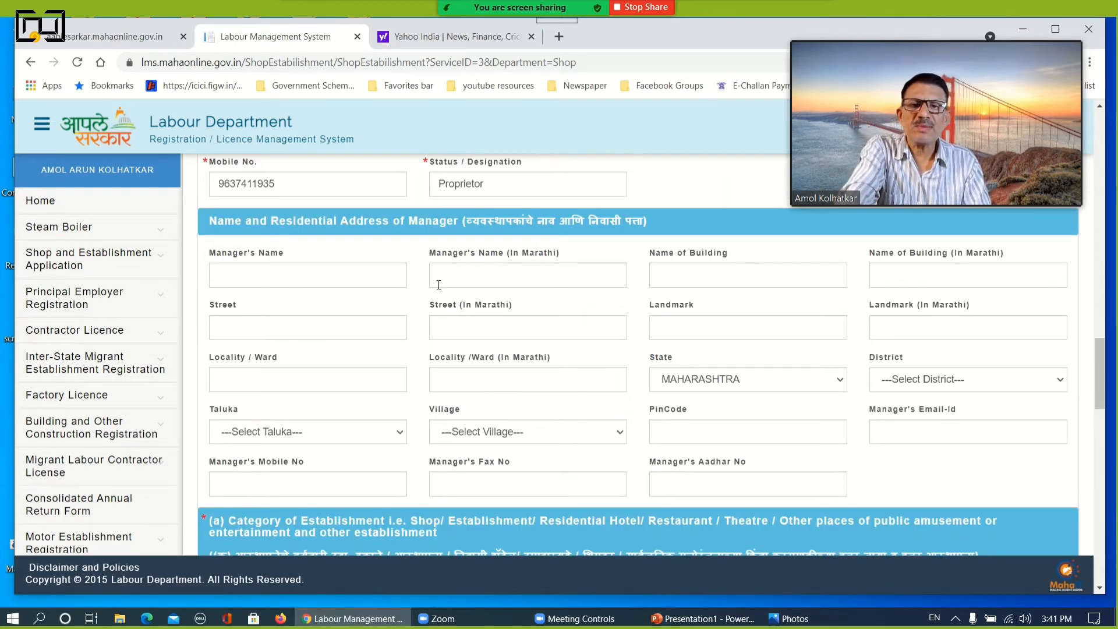
# Set the category of establishment to ESTABLISHMENT
pyautogui.scroll(-5, 518, 344)
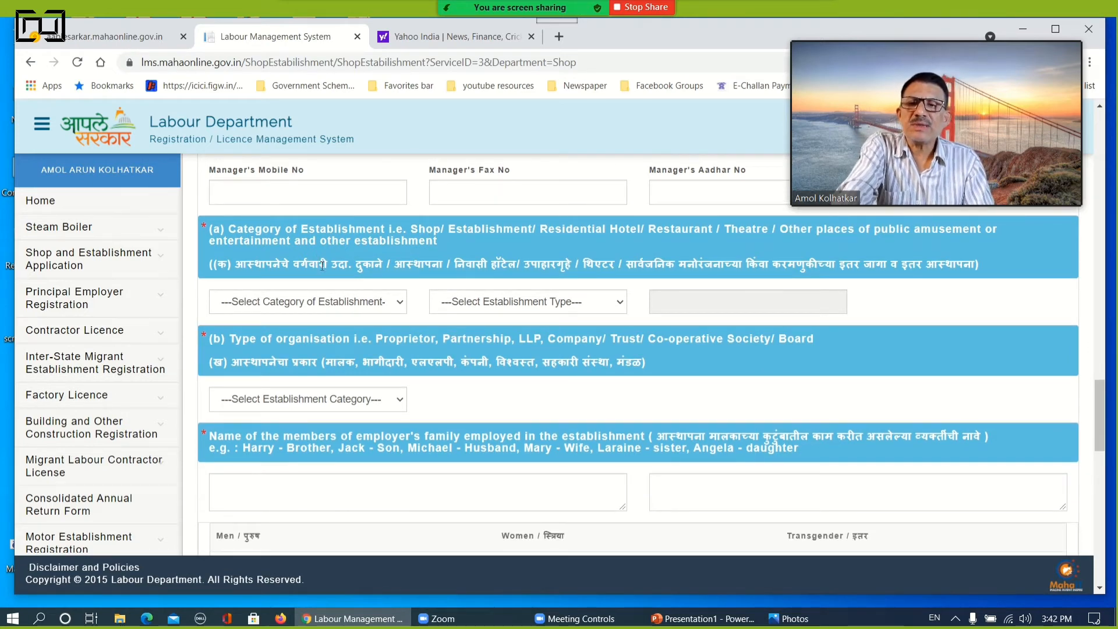
pyautogui.click(330, 310)
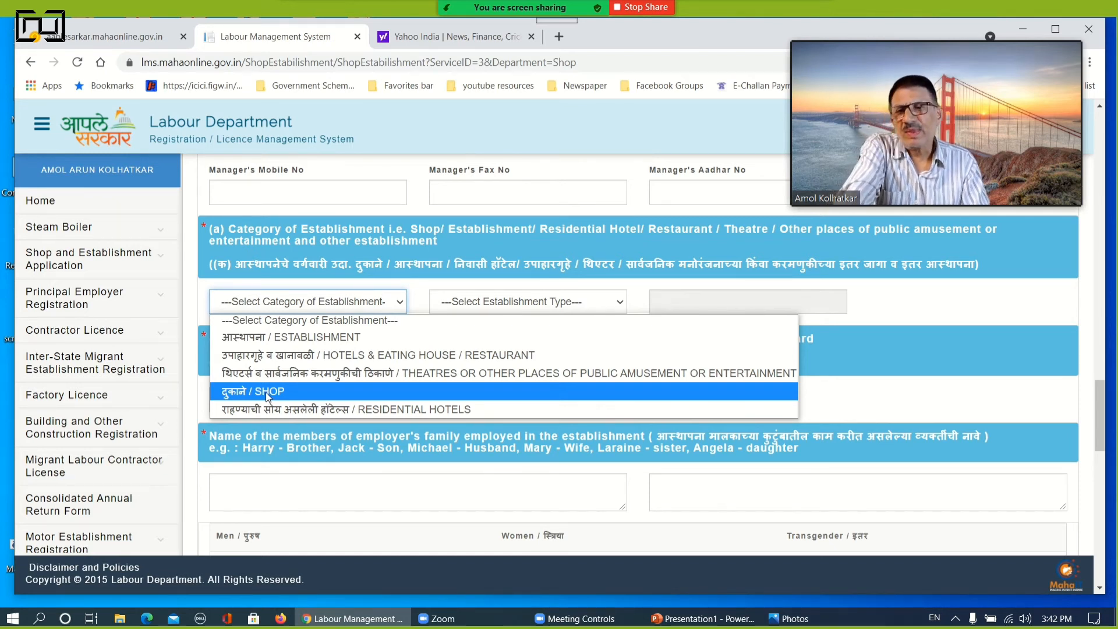
pyautogui.click(280, 337)
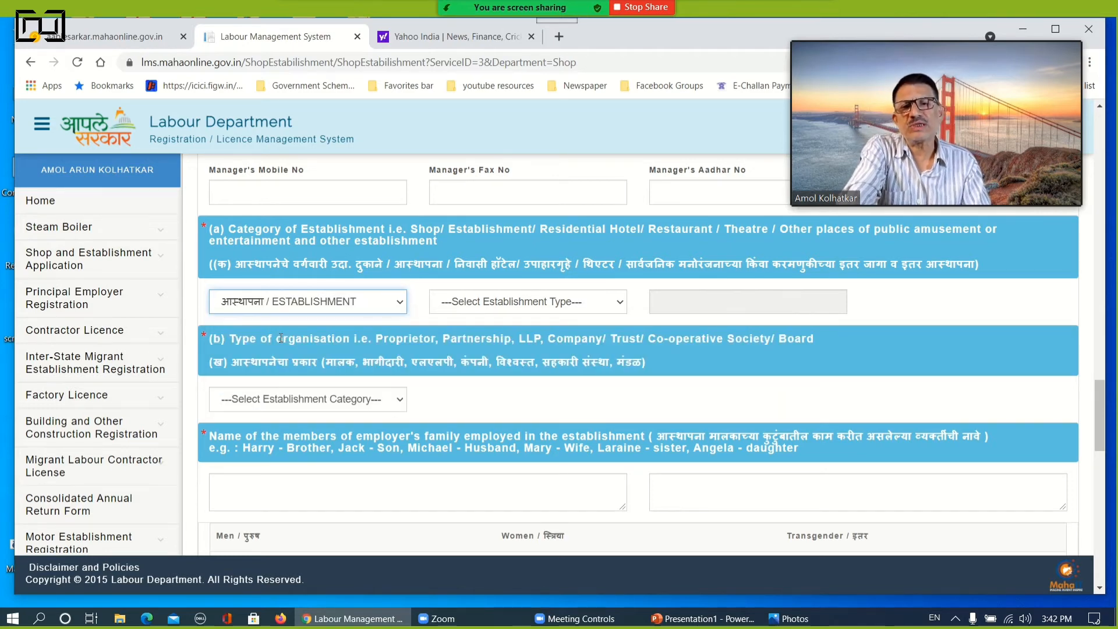
# Set the establishment type to OTHER, described as E governance services, and the organisation type to SELF OWNERSHIP (PROPRIETARY)
pyautogui.click(531, 301)
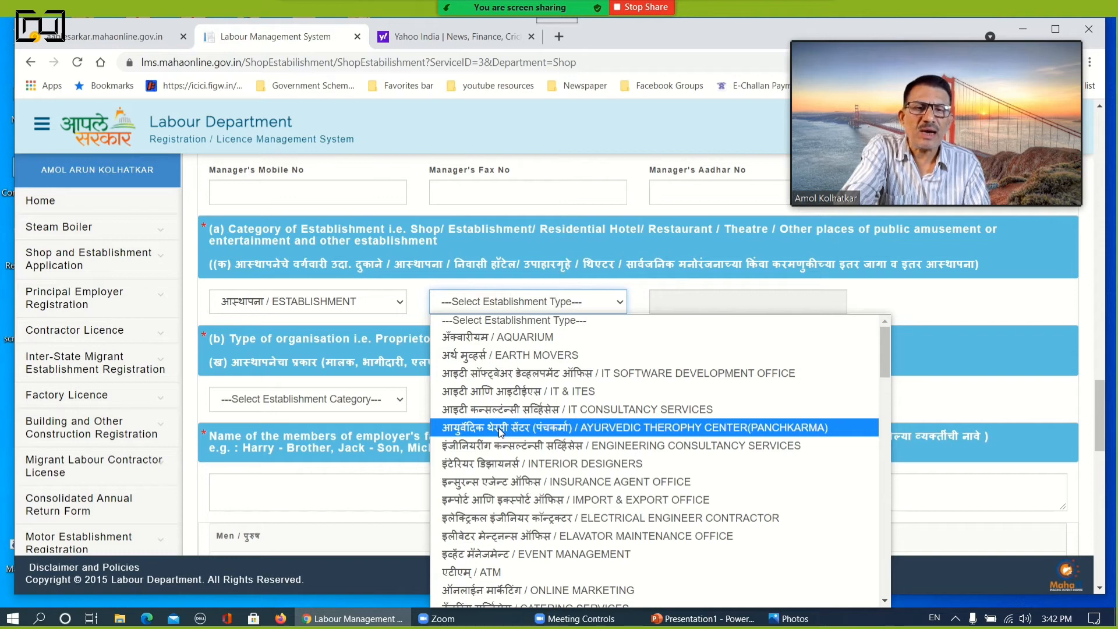
pyautogui.scroll(-5, 499, 431)
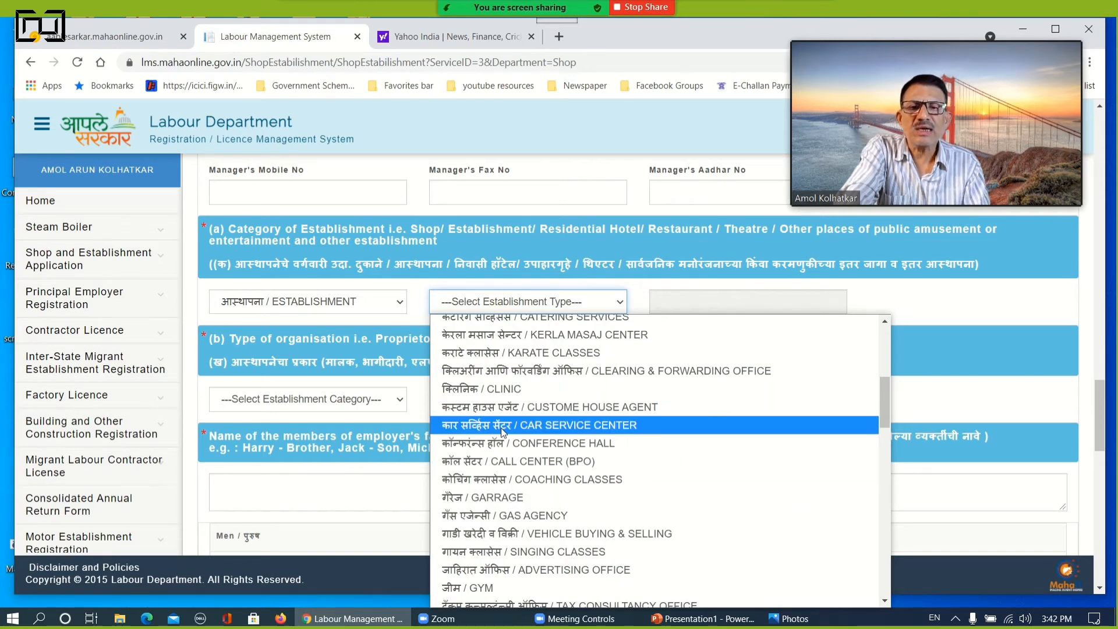
pyautogui.scroll(-15, 502, 432)
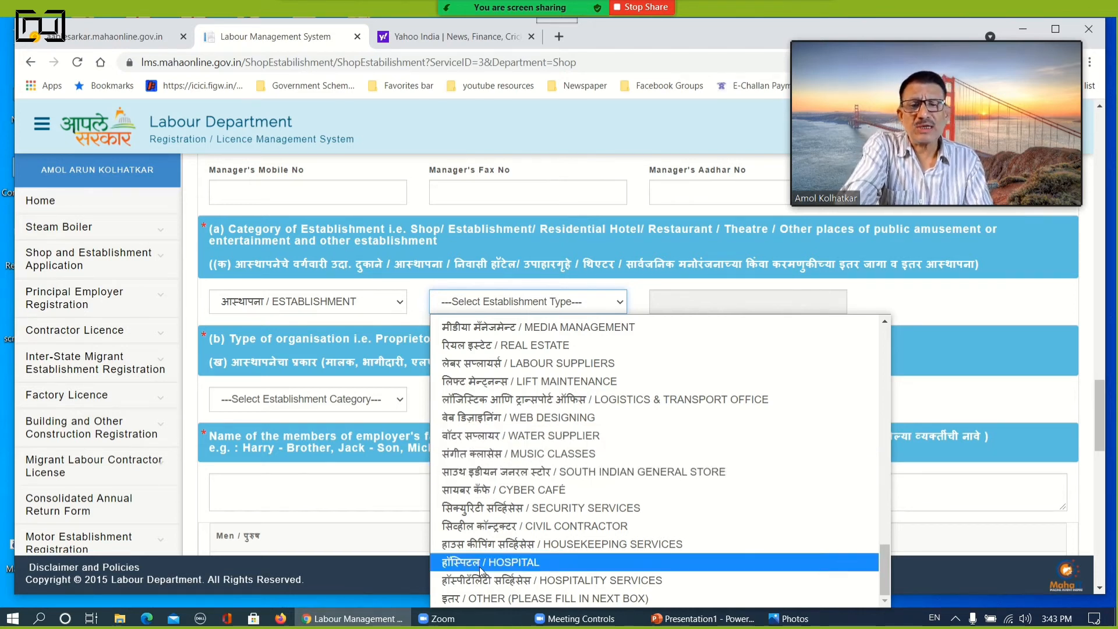
pyautogui.click(474, 600)
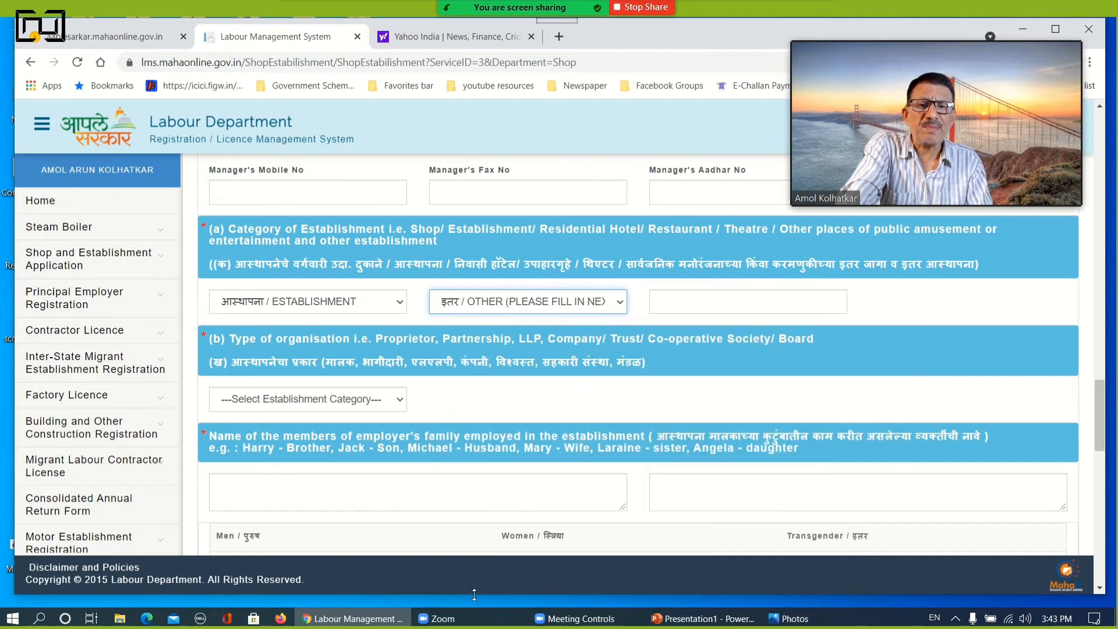
pyautogui.click(663, 303)
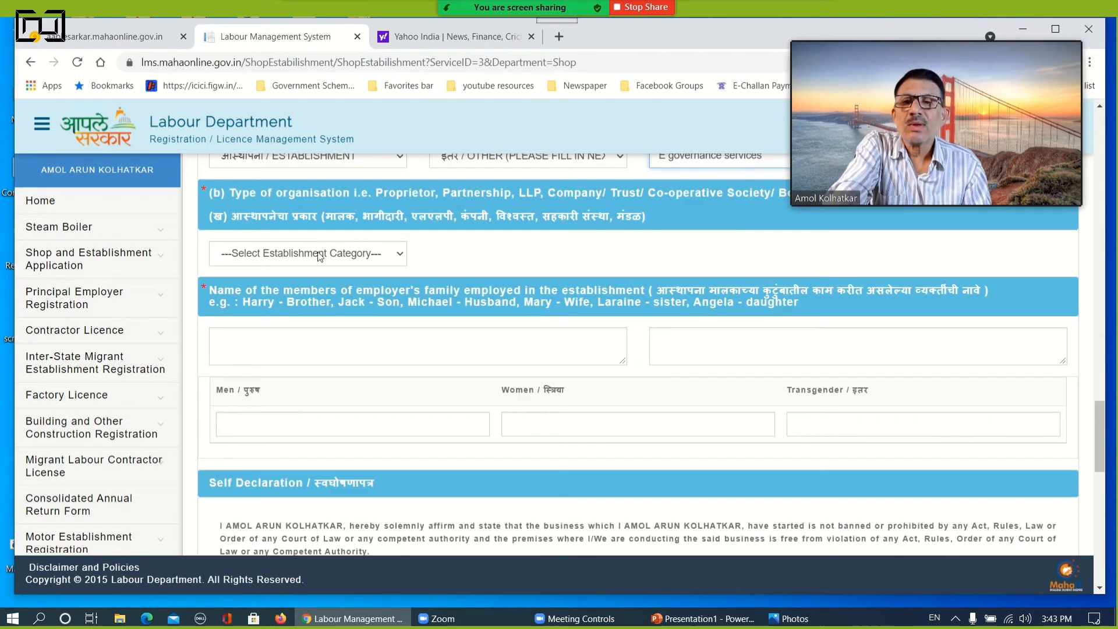
pyautogui.click(320, 255)
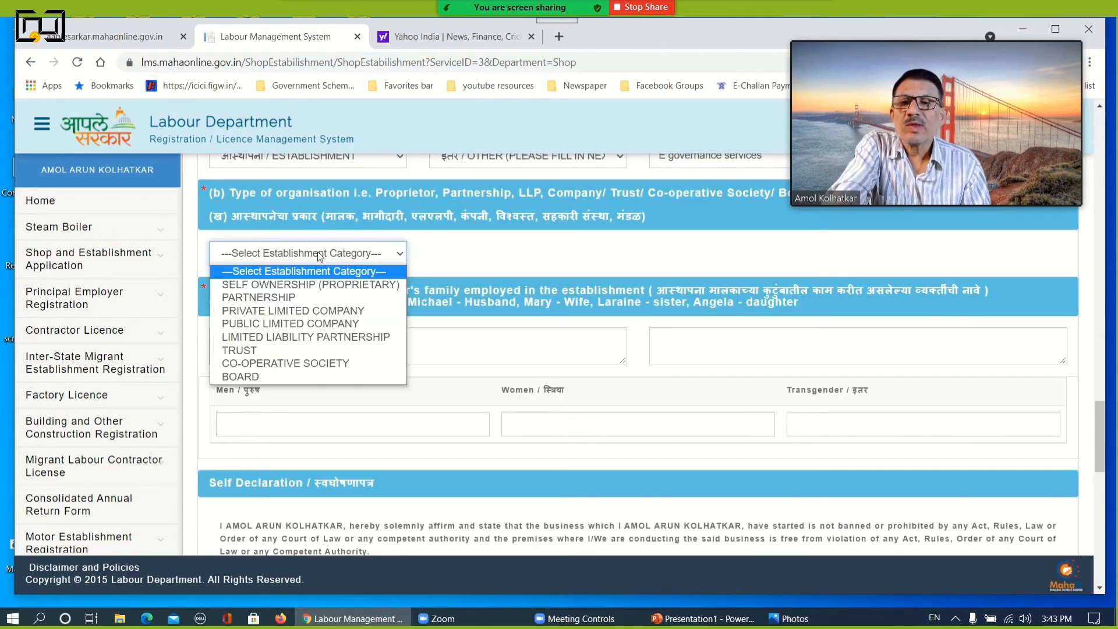
pyautogui.click(328, 285)
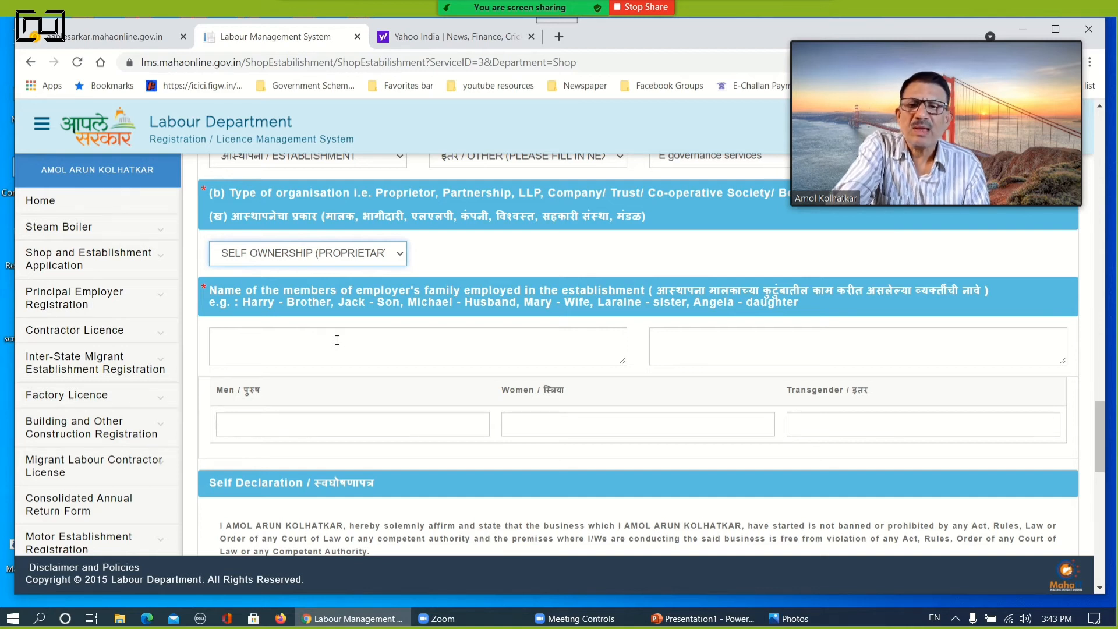
pyautogui.click(225, 337)
pyautogui.write('1')
pyautogui.press('Return')
pyautogui.write('2')
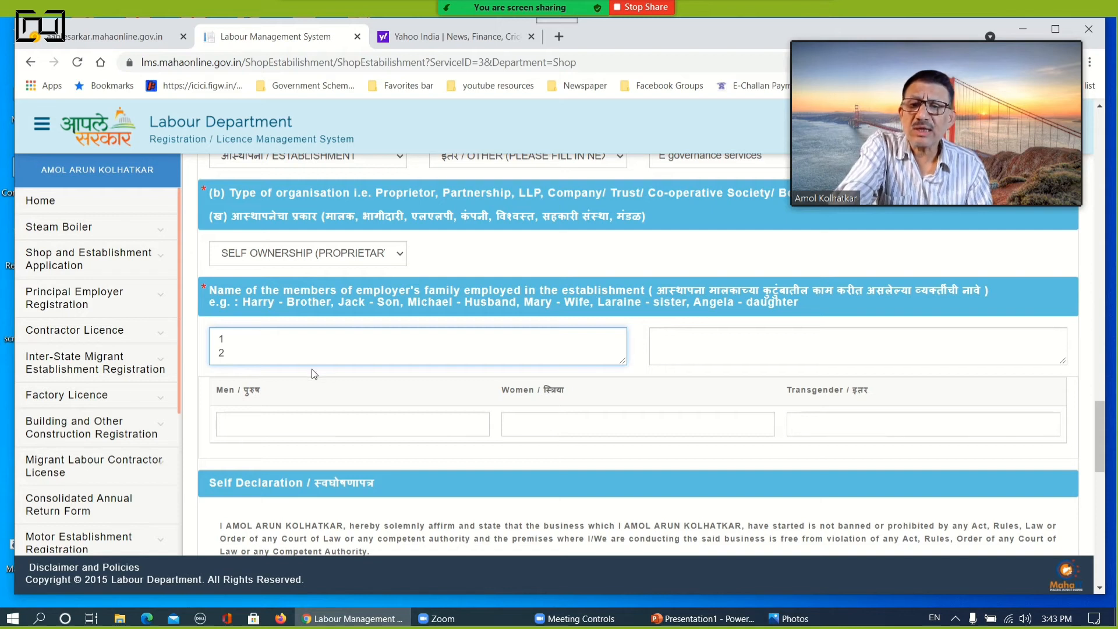
pyautogui.moveTo(236, 341); pyautogui.dragTo(220, 338)
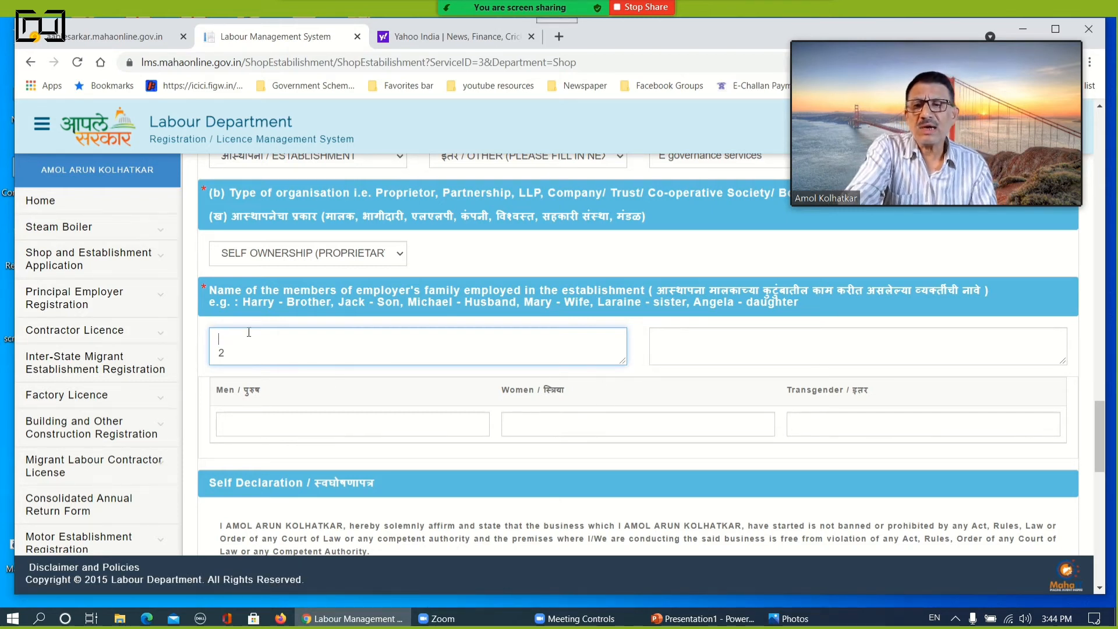
pyautogui.moveTo(241, 352); pyautogui.dragTo(184, 357)
pyautogui.press('BackSpace')
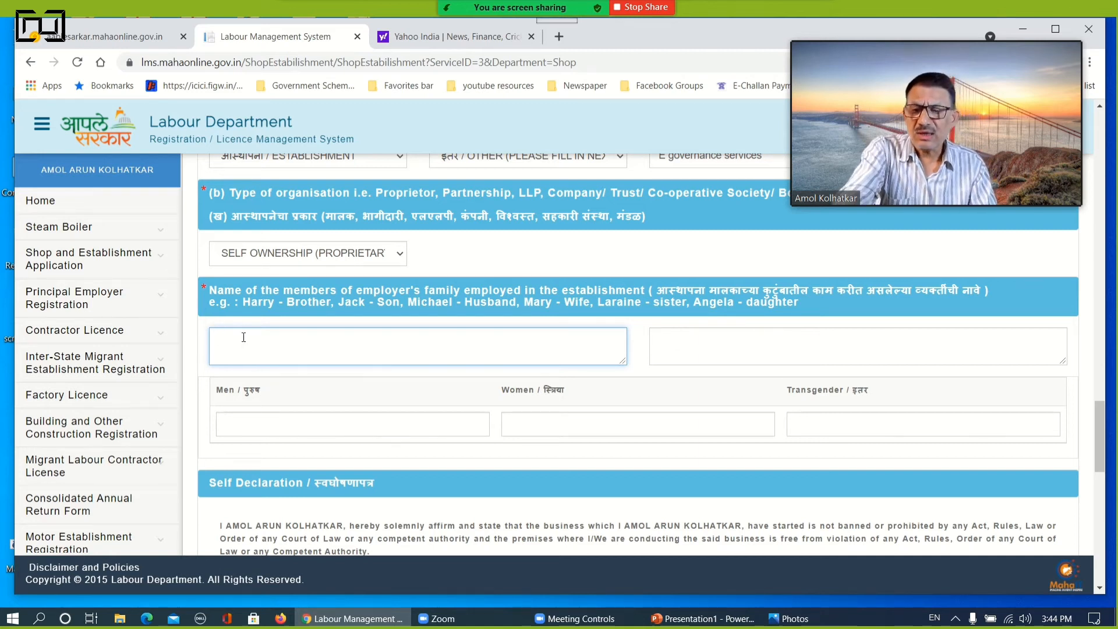
# Enter NA for the employer's family members employed in the establishment, with 0 for men, women and transgender
pyautogui.write('NA')
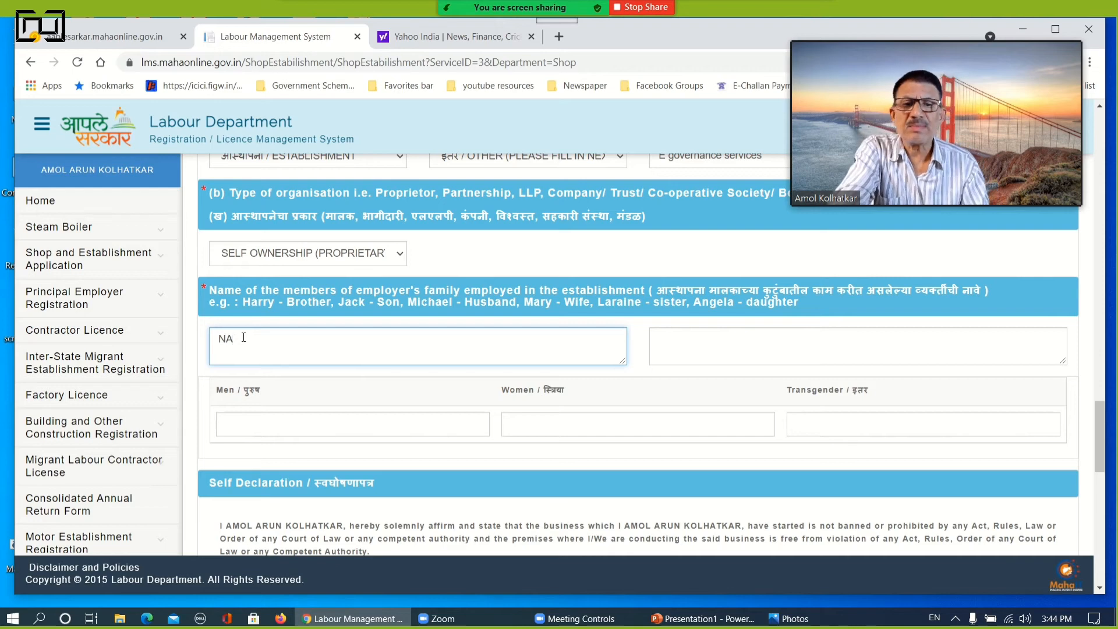
pyautogui.press('Tab')
pyautogui.press('Tab')
pyautogui.write('0')
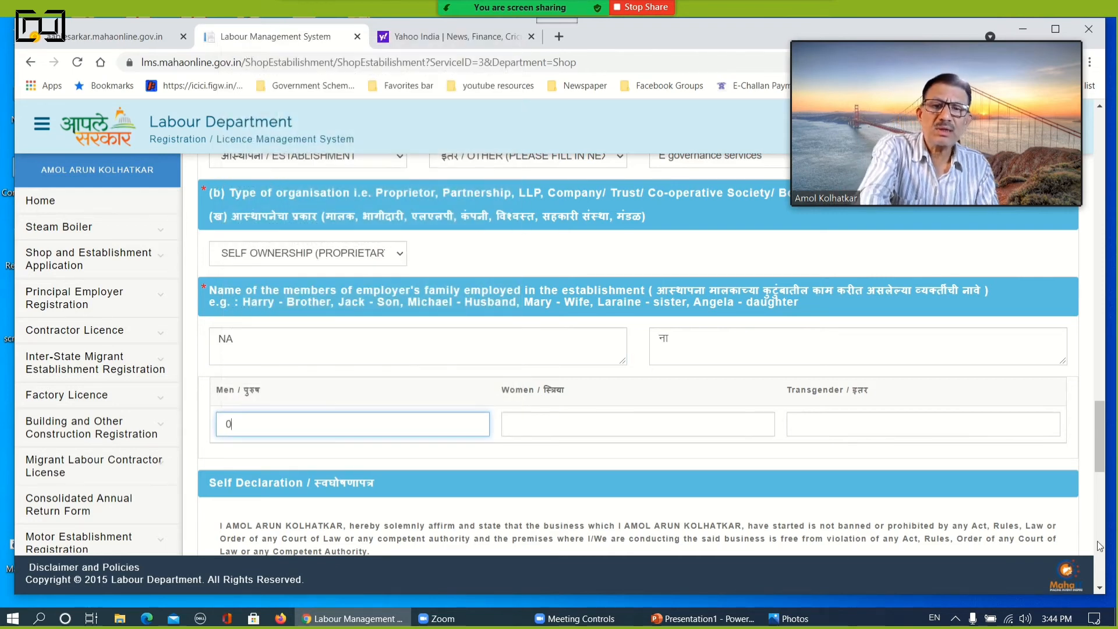
pyautogui.click(673, 426)
pyautogui.write('0')
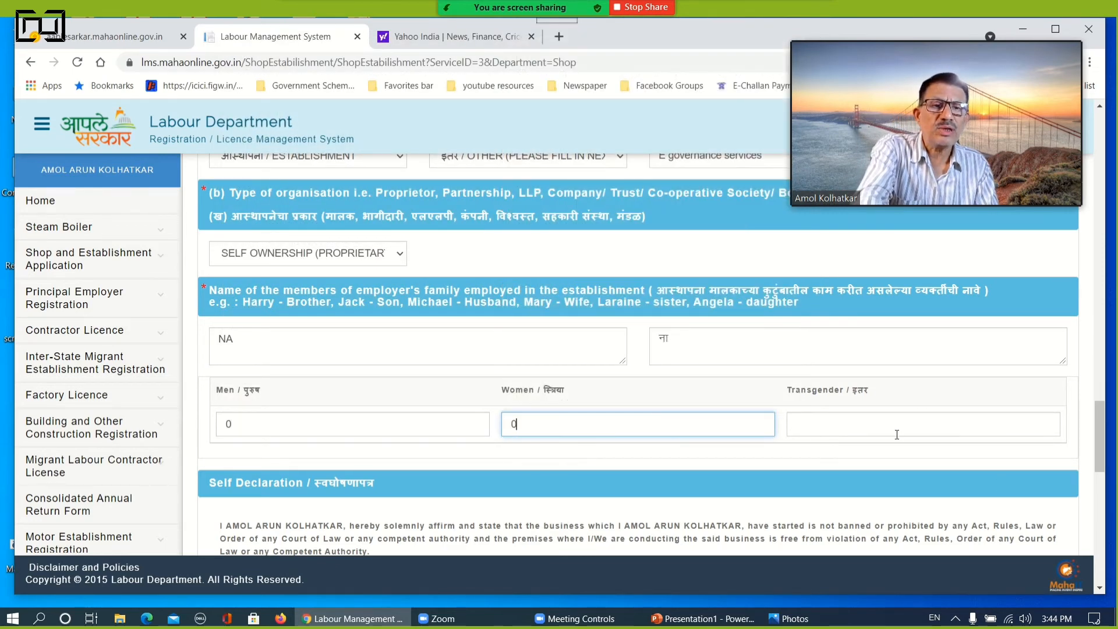
pyautogui.click(887, 427)
pyautogui.write('0')
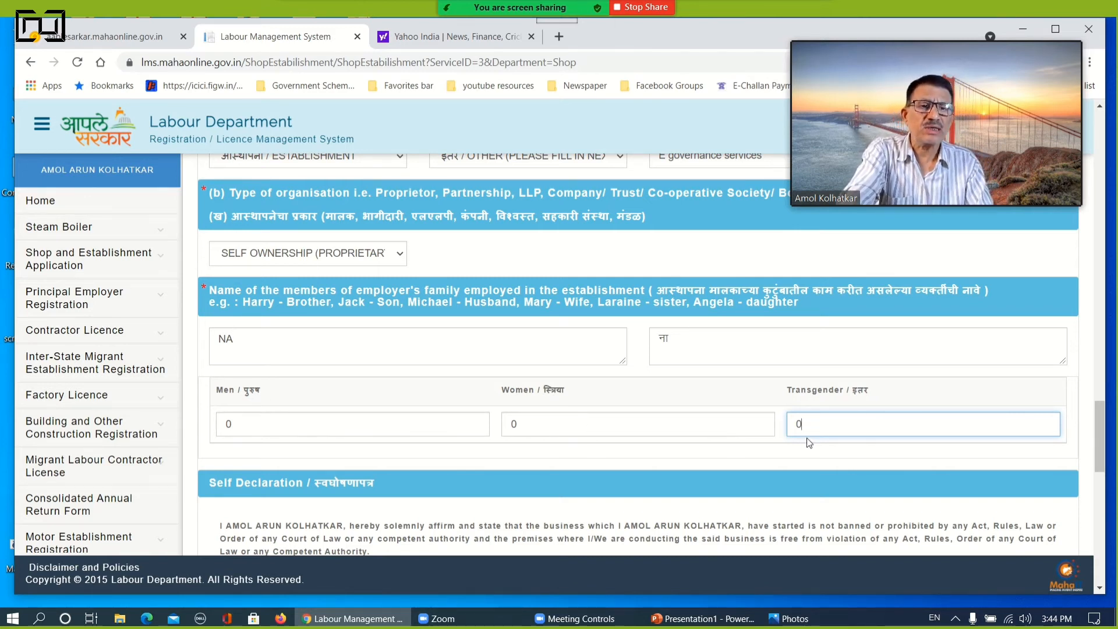
# Agree to the self declaration and save the application details, accepting the recheck notice and the save message
pyautogui.scroll(-7, 522, 399)
pyautogui.scroll(-6, 278, 413)
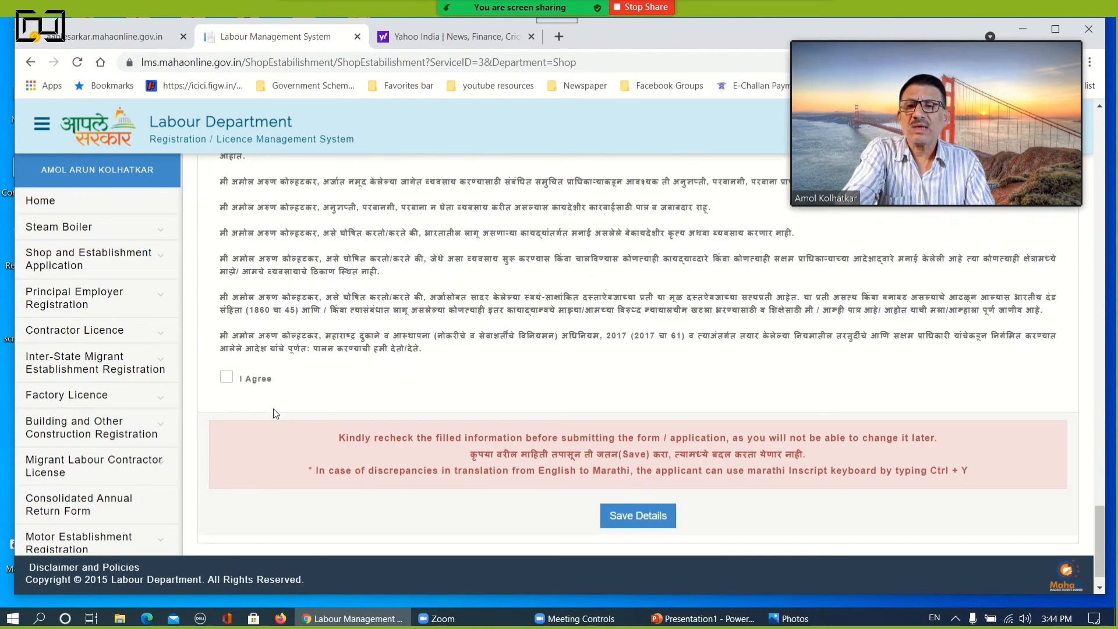
pyautogui.click(226, 377)
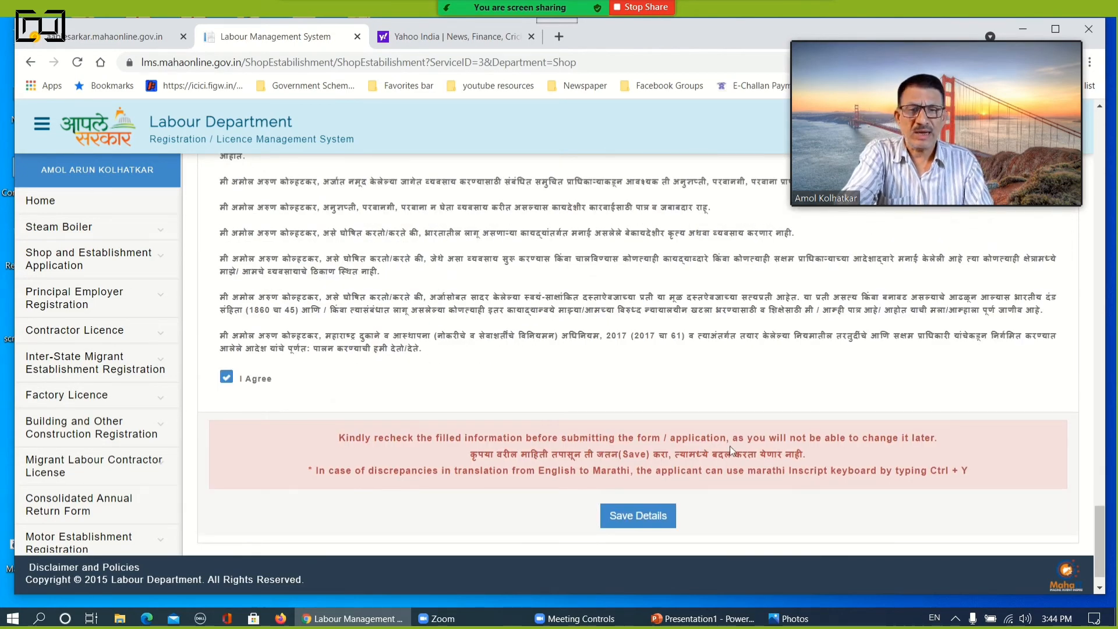
pyautogui.click(637, 516)
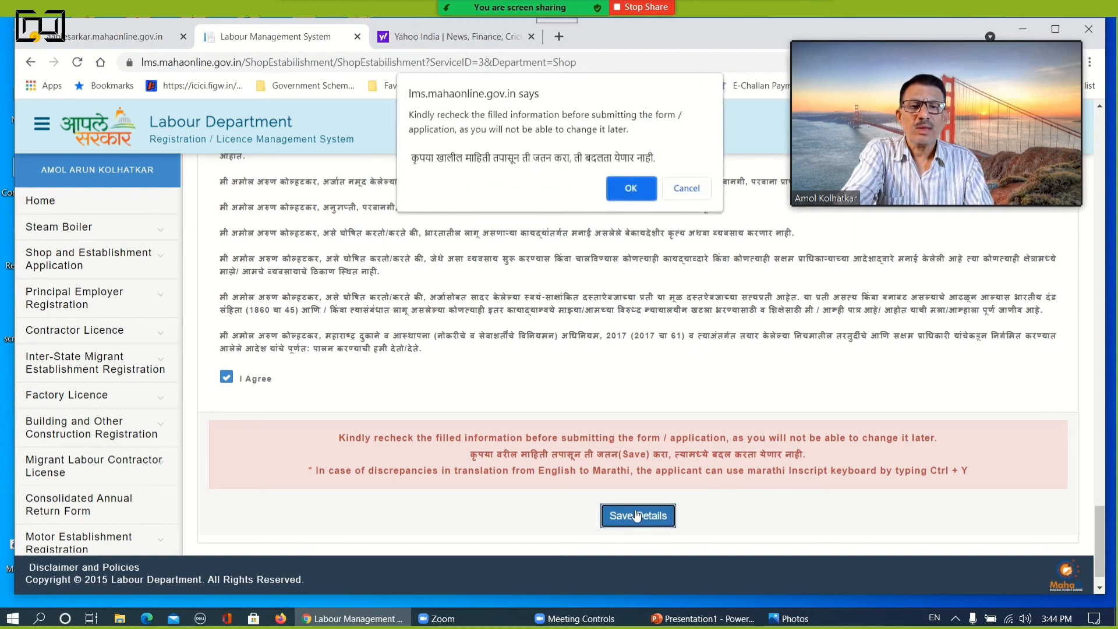
pyautogui.click(632, 187)
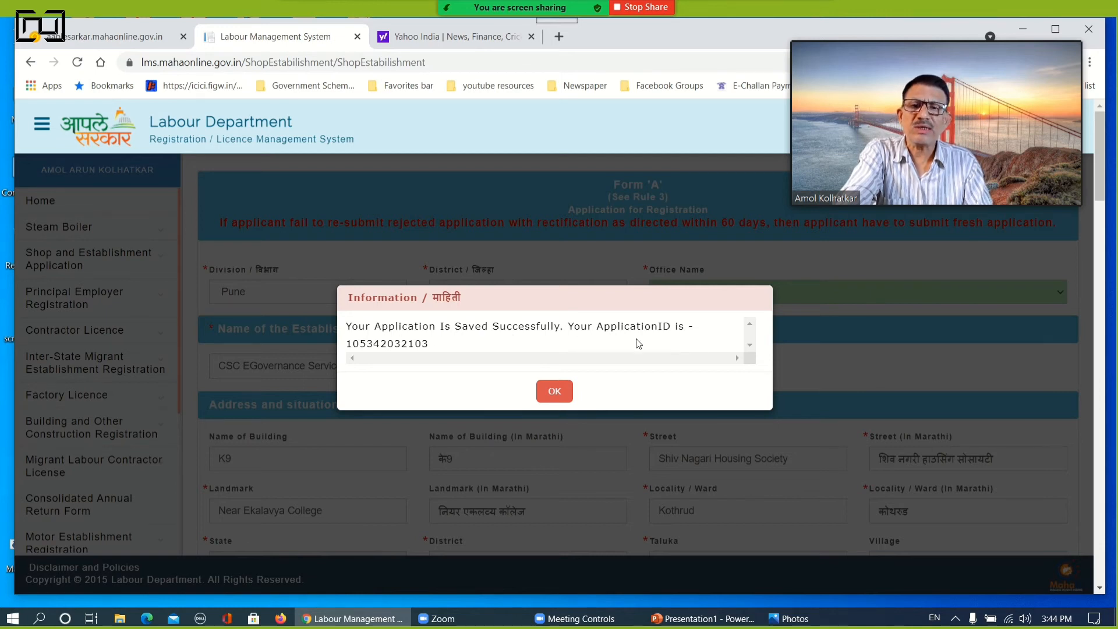
pyautogui.click(553, 391)
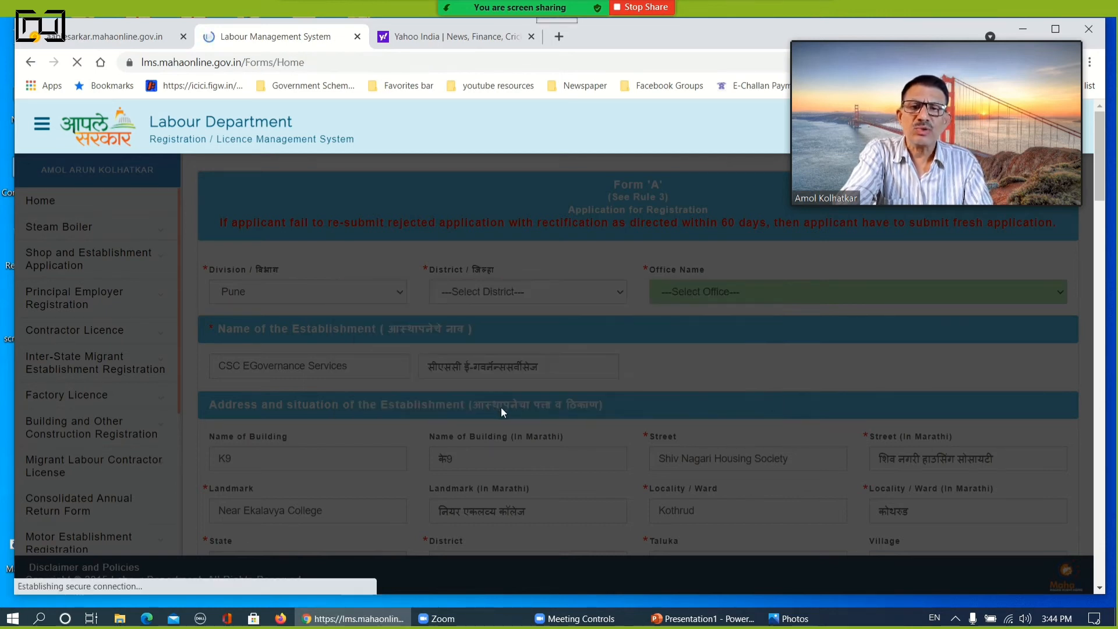
# Open the document upload page for the Shop and Establishment Intimation application and review the file format and size requirements
pyautogui.scroll(-2, 503, 408)
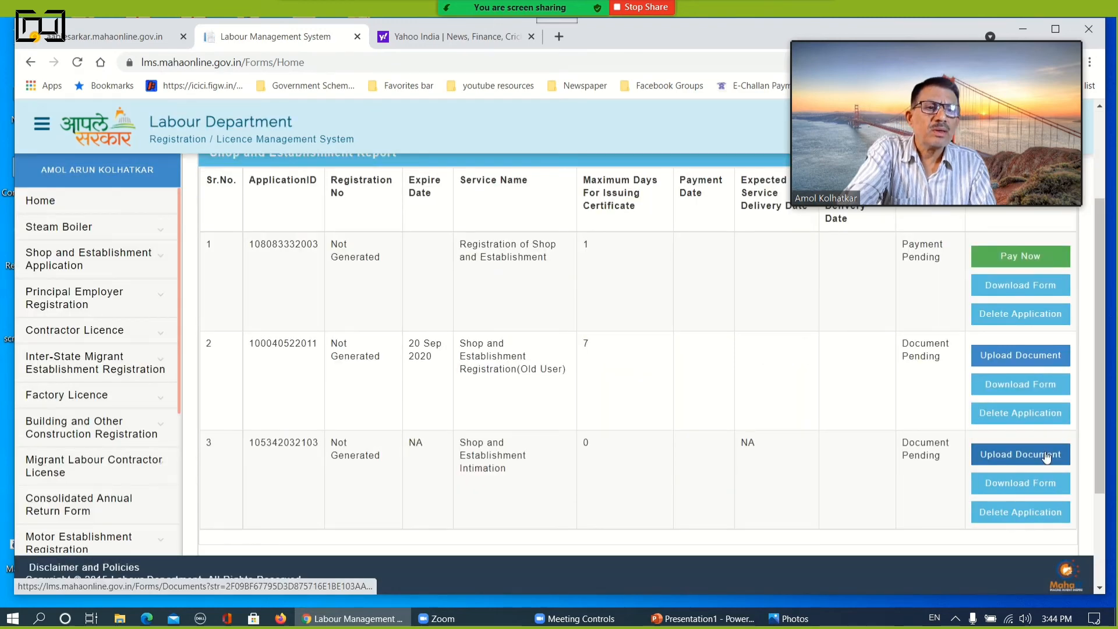
pyautogui.click(1013, 457)
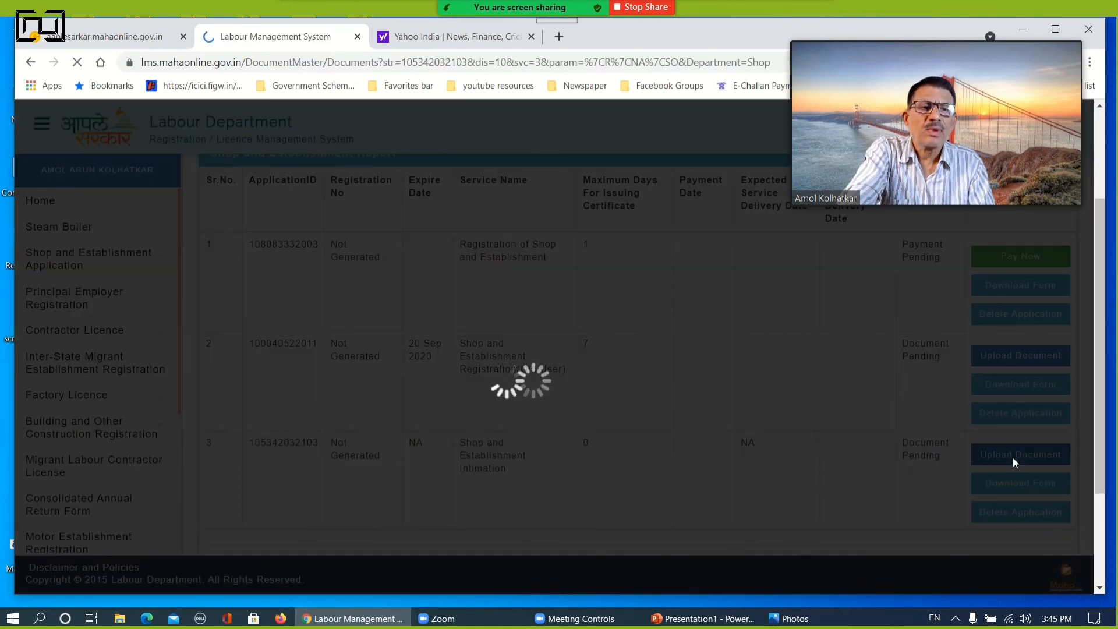
pyautogui.scroll(-5, 491, 452)
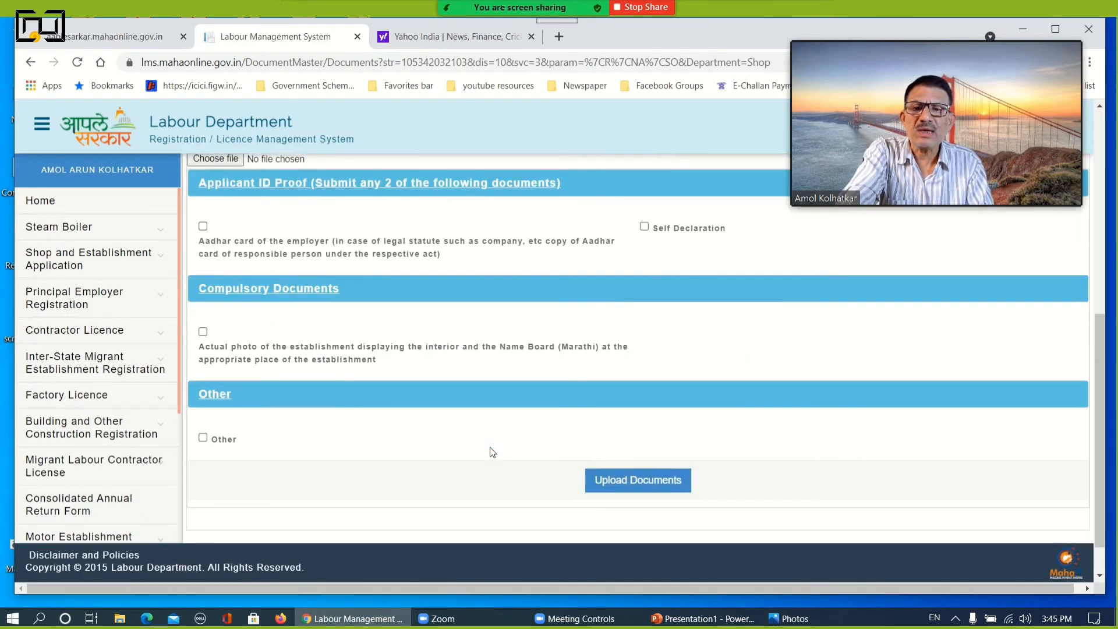
pyautogui.scroll(5, 493, 452)
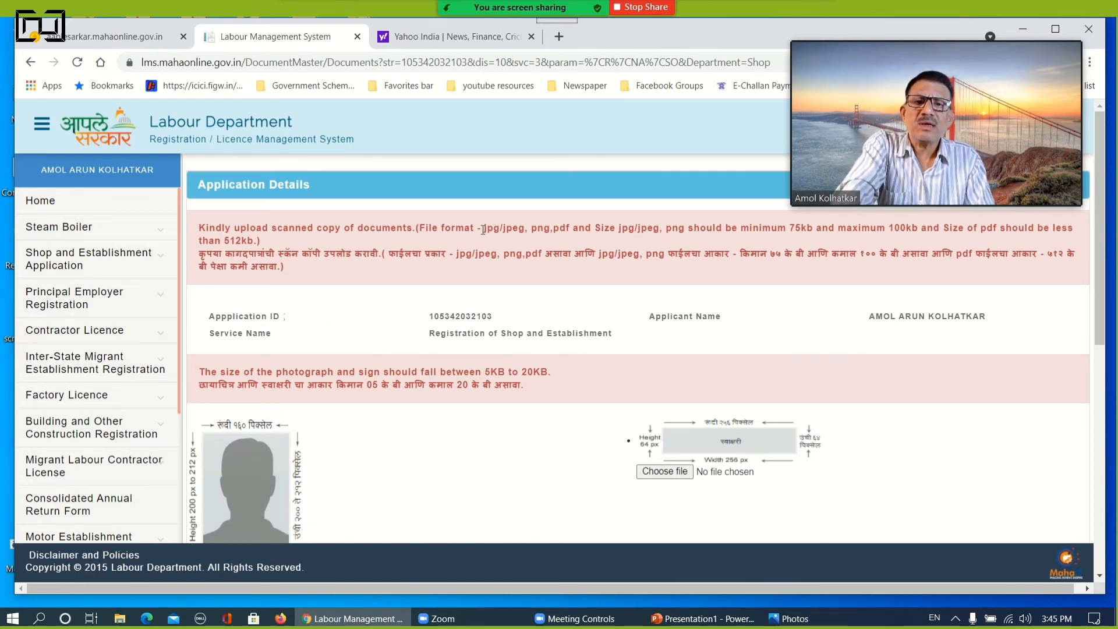
pyautogui.moveTo(484, 229); pyautogui.dragTo(648, 224)
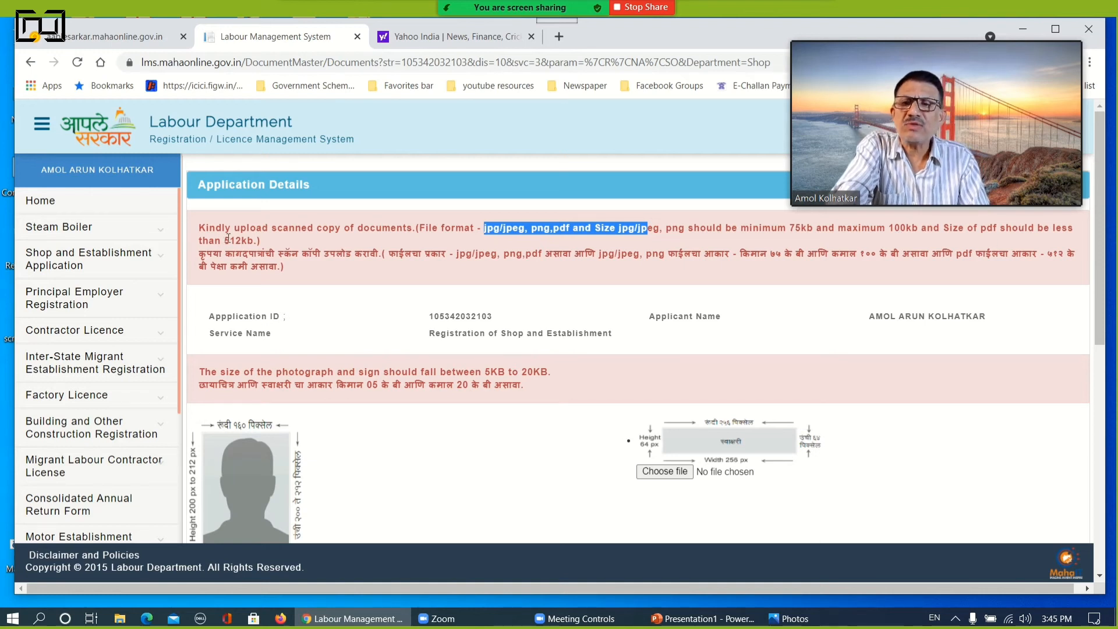
pyautogui.moveTo(229, 239); pyautogui.dragTo(250, 239)
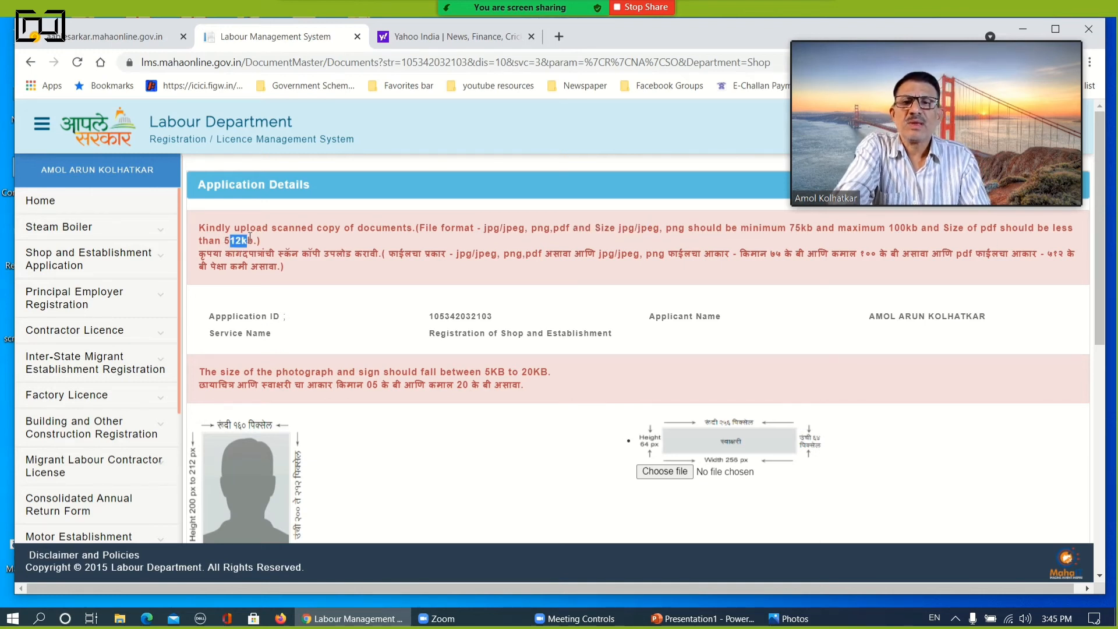
# Choose customer1.jpg from the Shopact Video folder as the applicant's photograph
pyautogui.scroll(-3, 315, 428)
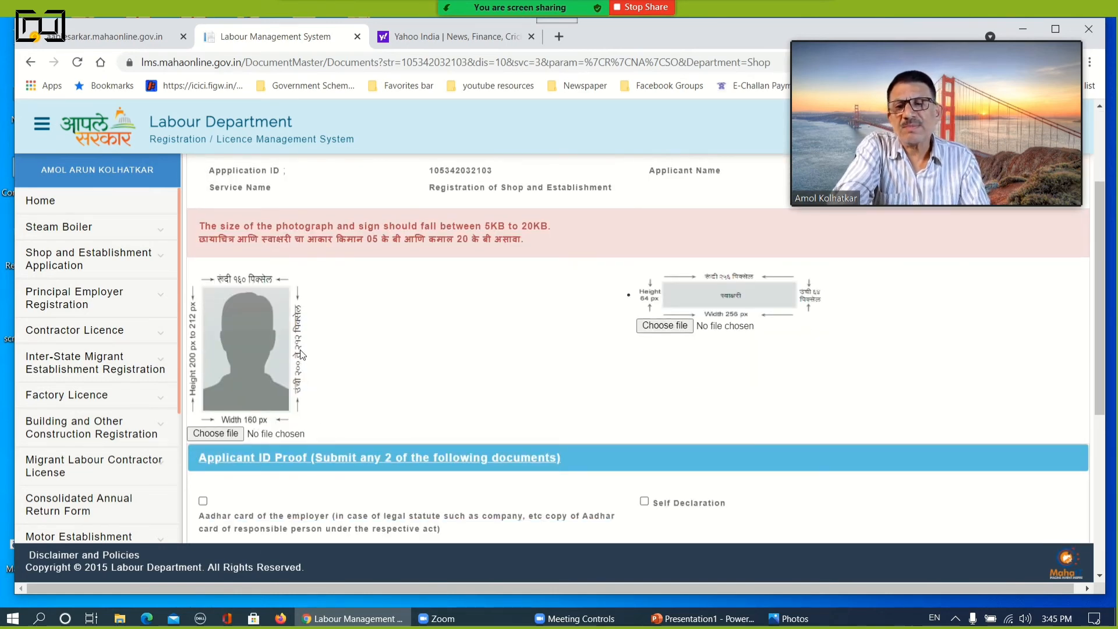
pyautogui.click(217, 432)
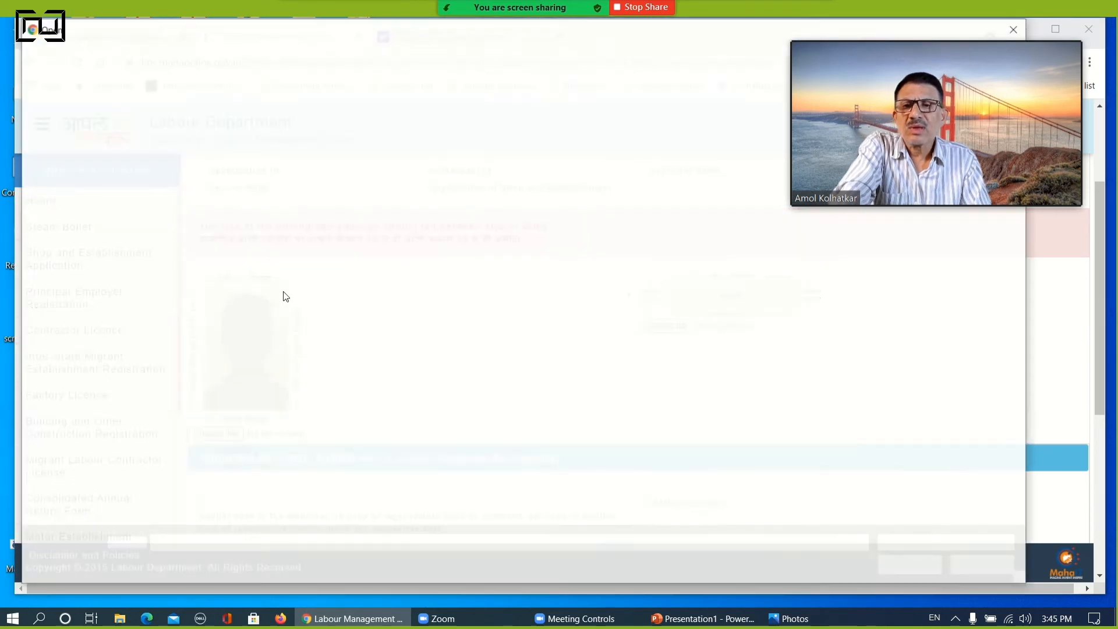
pyautogui.click(512, 135)
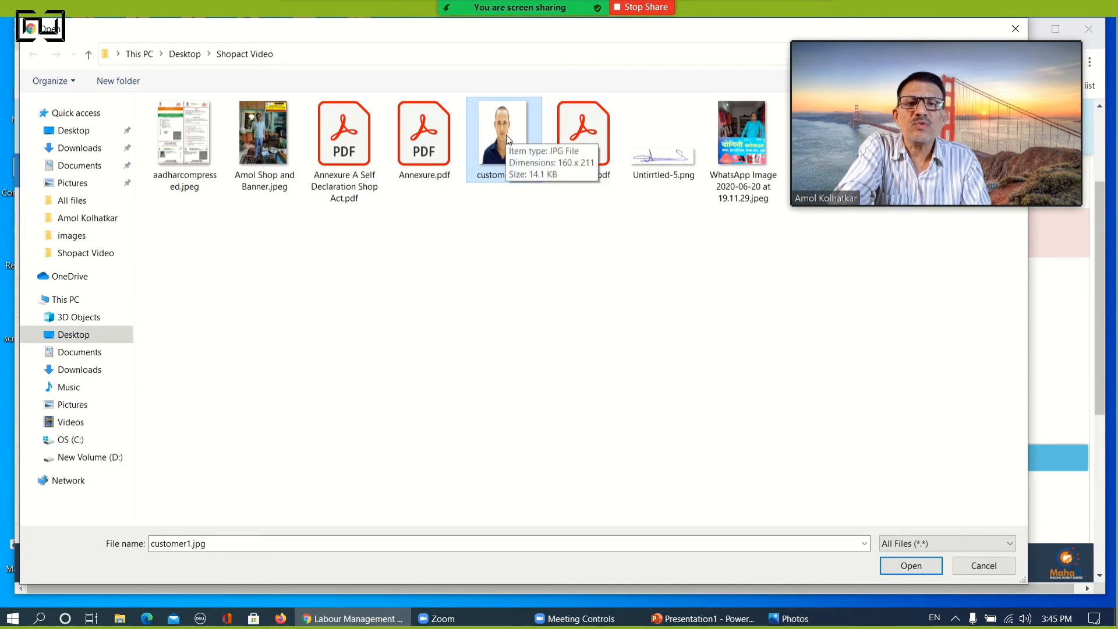
pyautogui.click(896, 566)
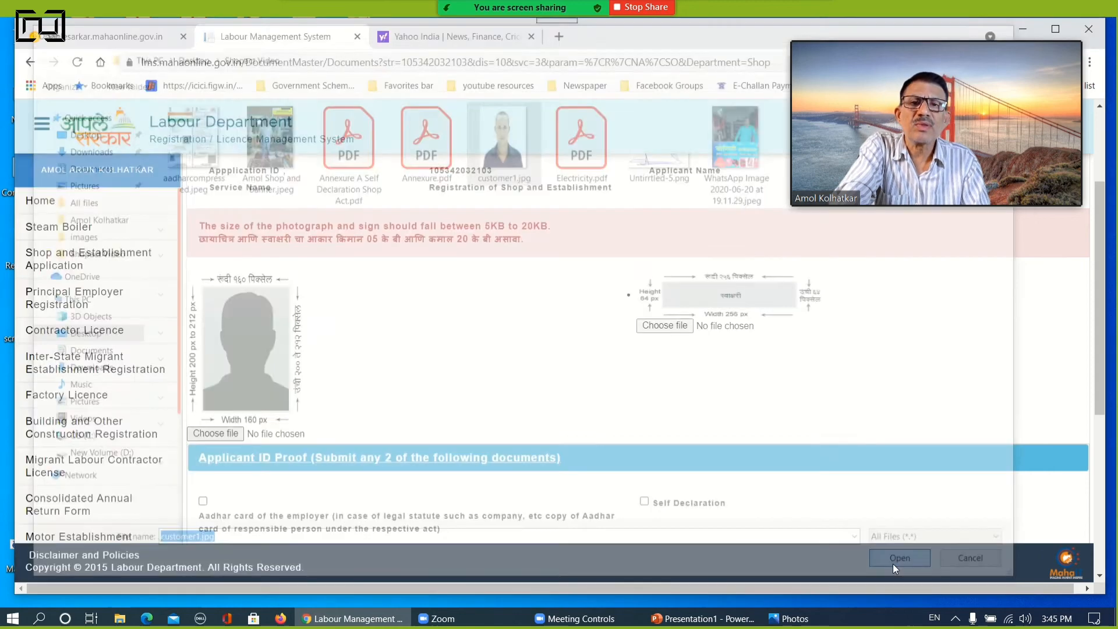
# Choose Untirrtled-5.png from the Shopact Video folder as the applicant's signature image
pyautogui.click(664, 326)
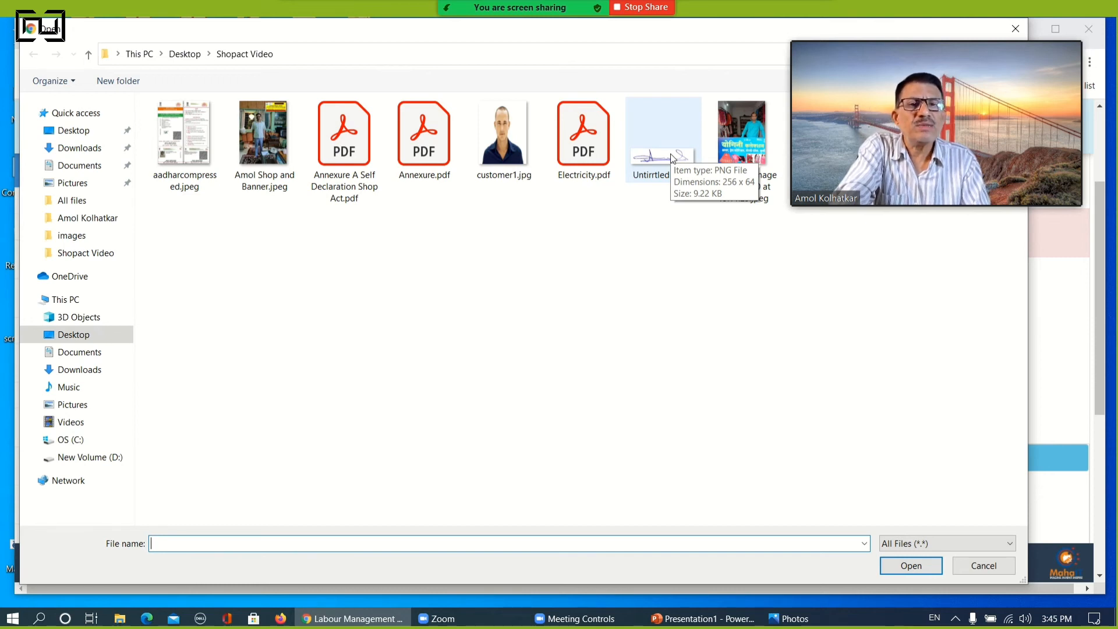
pyautogui.click(671, 156)
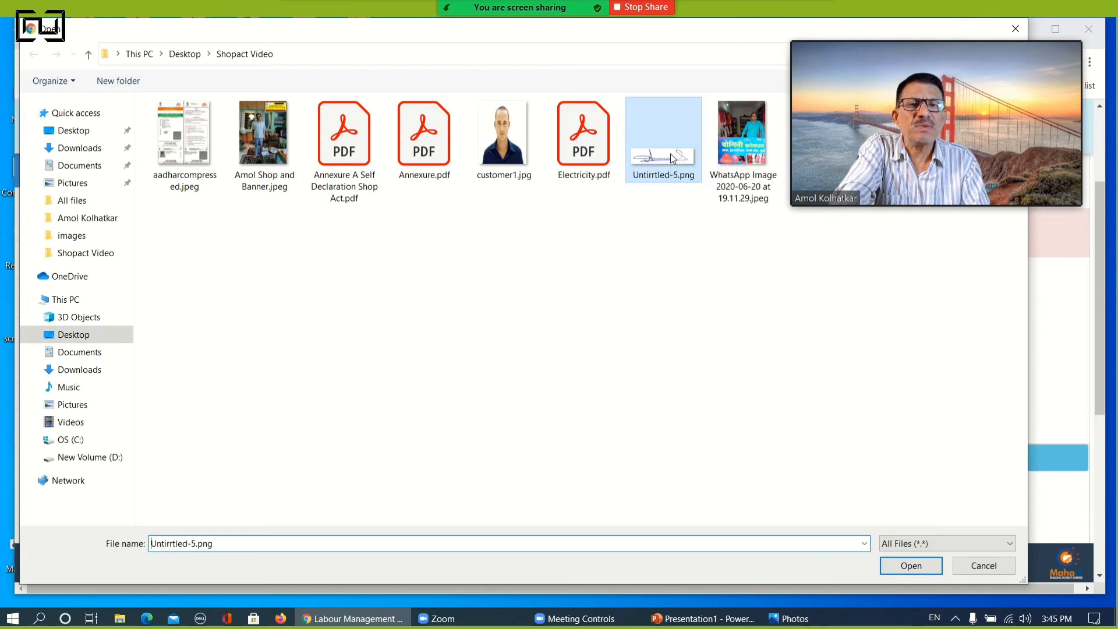
pyautogui.click(920, 563)
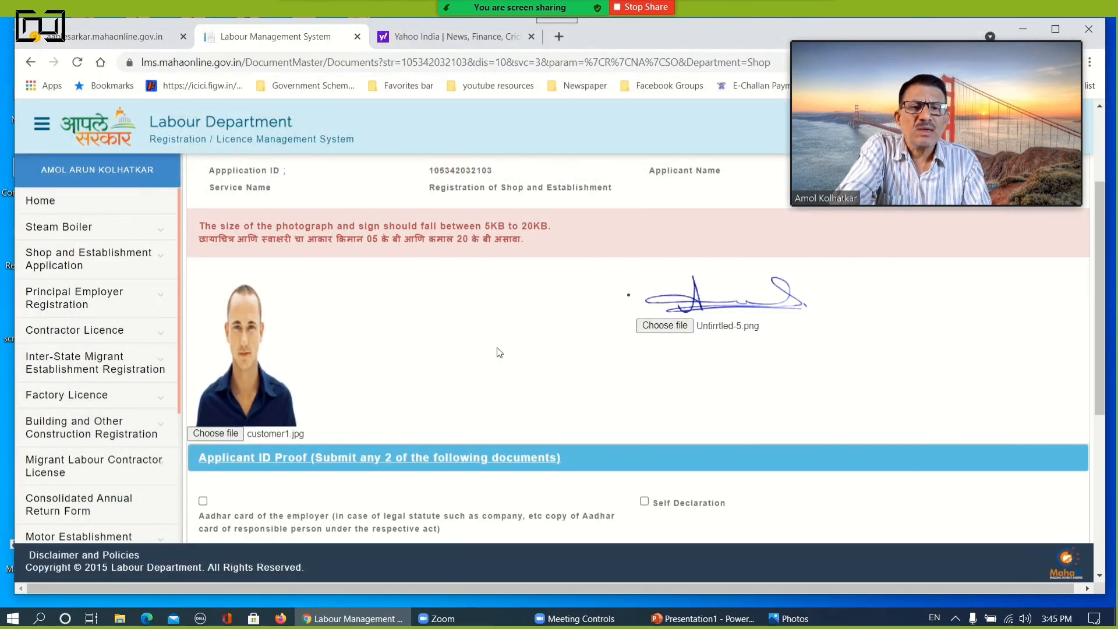
# Select the employer's Aadhar card and Self Declaration as ID proofs, and attach aadharcompressed.jpeg for the Aadhar card
pyautogui.scroll(-5, 500, 352)
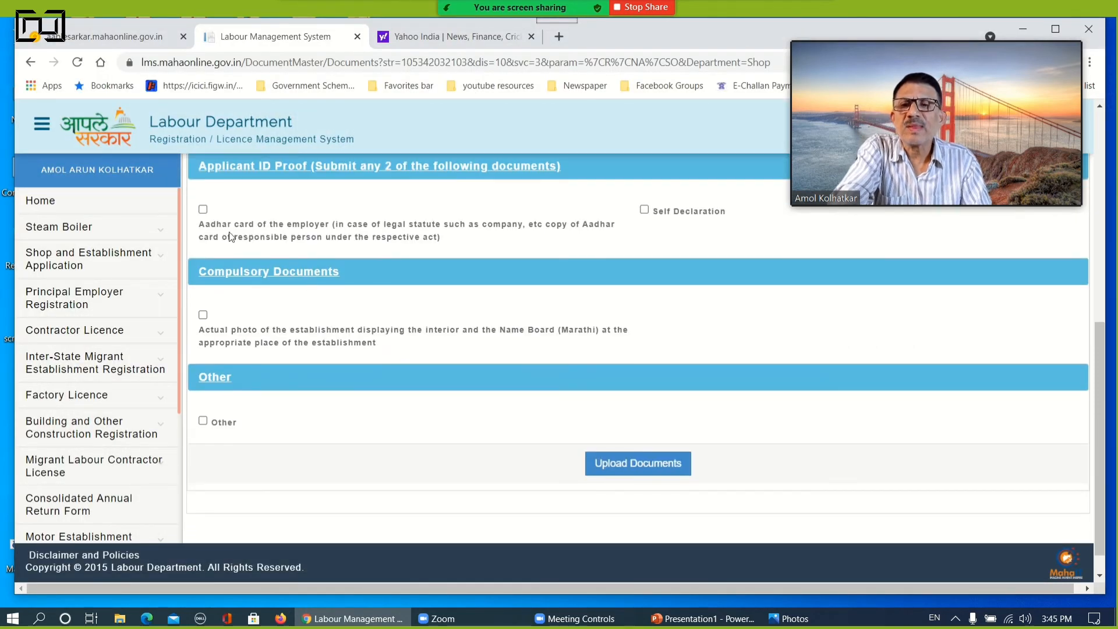
pyautogui.click(203, 209)
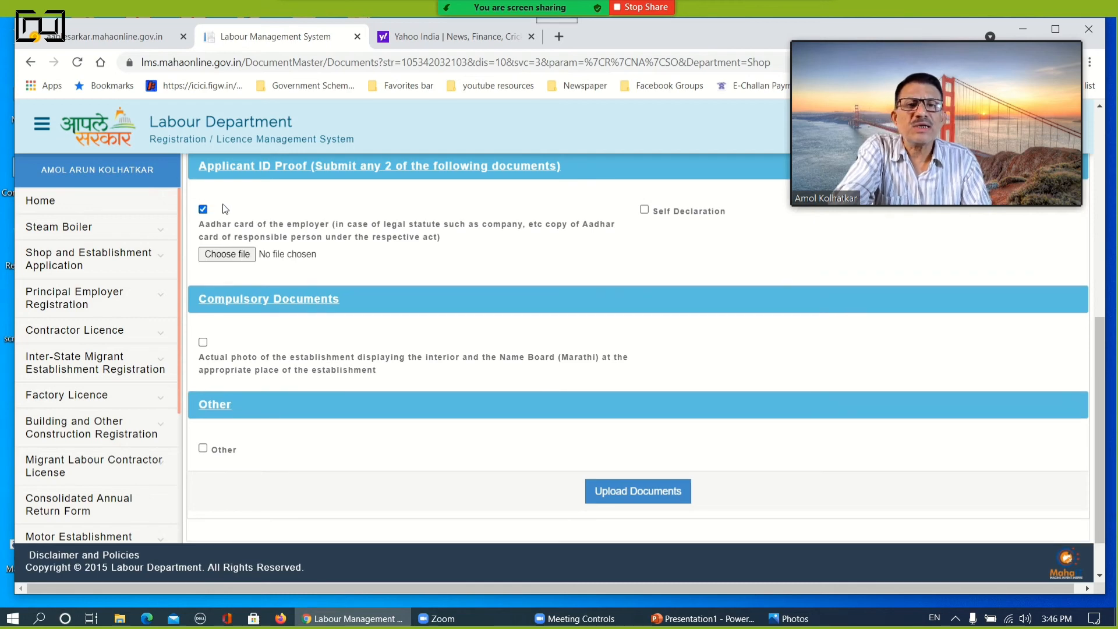
pyautogui.click(645, 210)
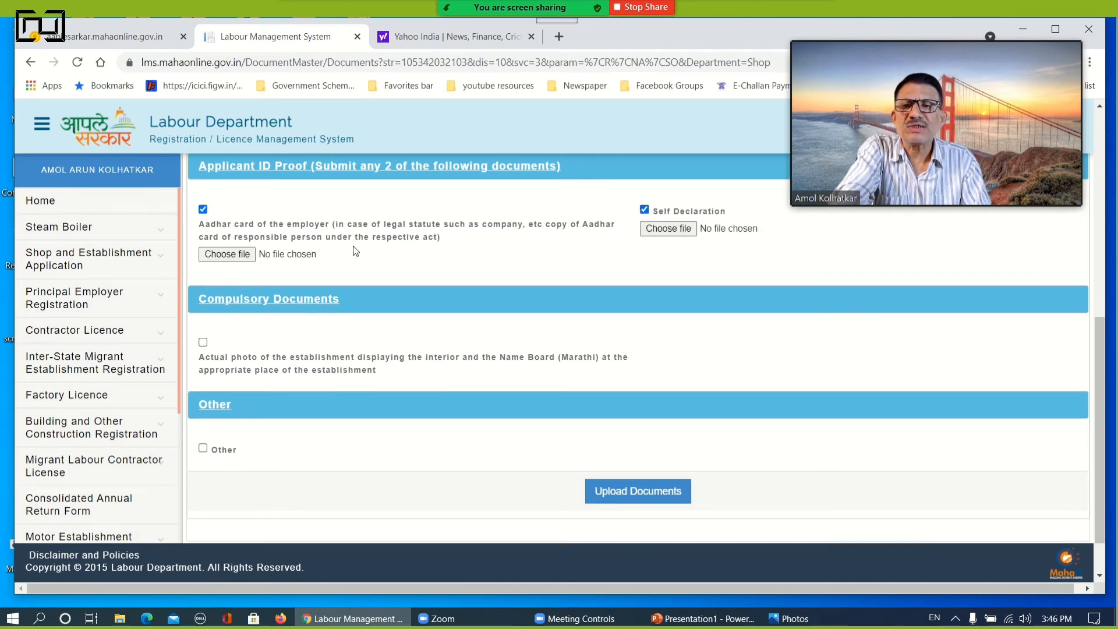
pyautogui.click(226, 255)
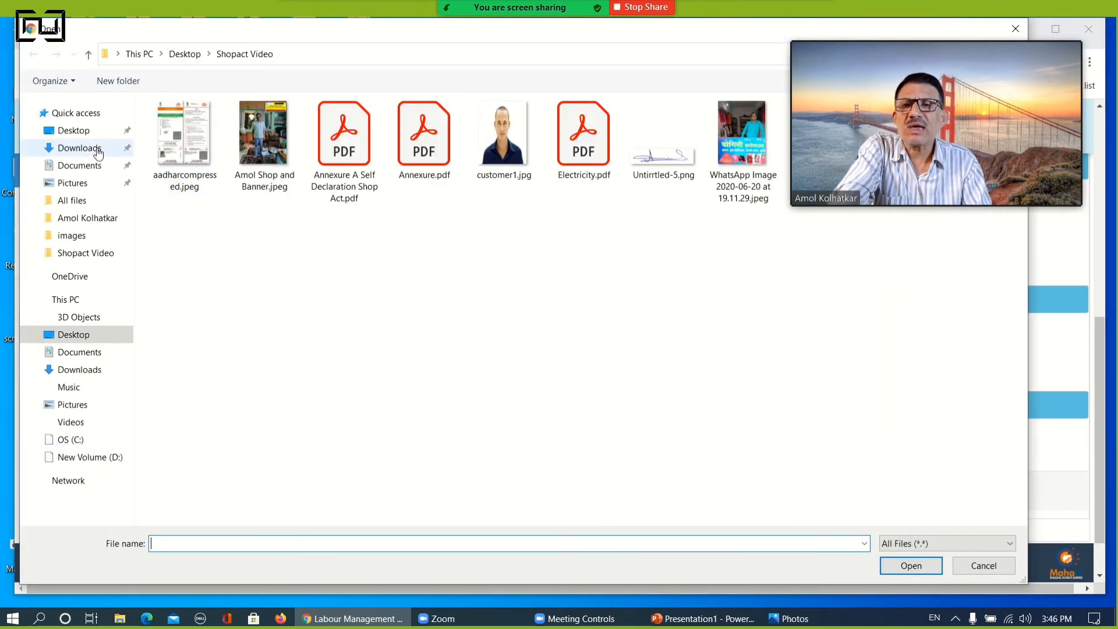
pyautogui.click(173, 158)
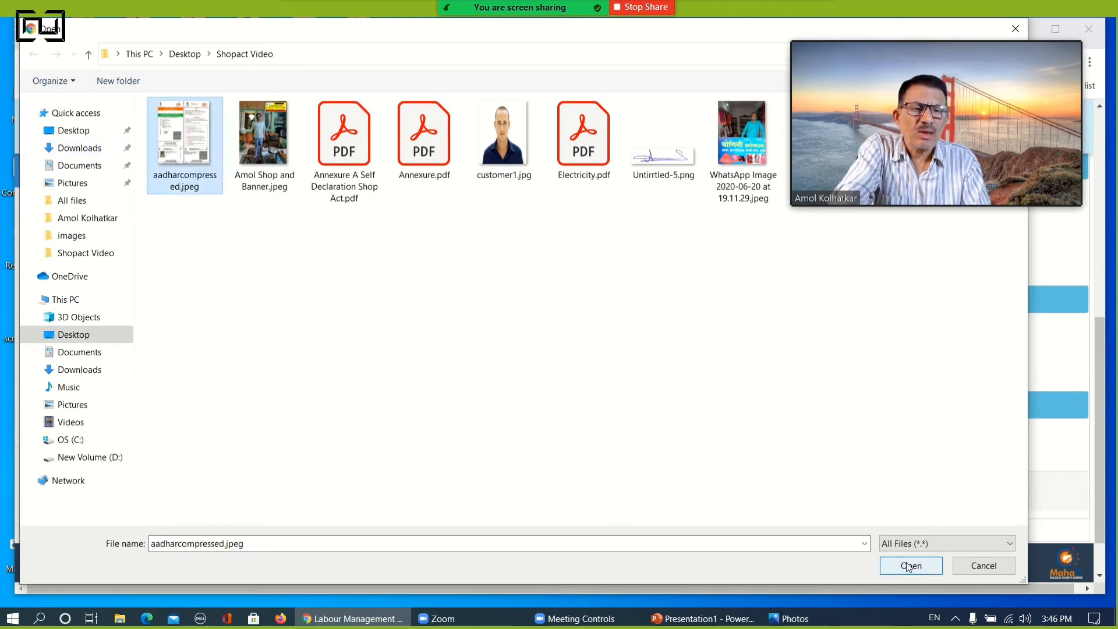
pyautogui.click(909, 566)
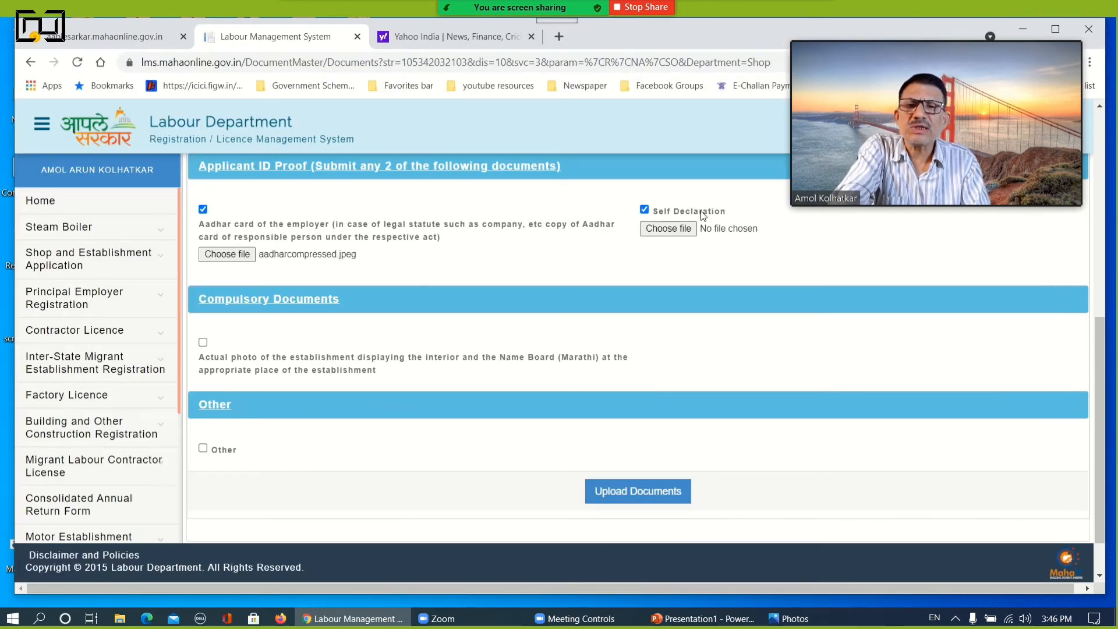
# Attach Annexure.pdf as the Self Declaration document
pyautogui.click(667, 228)
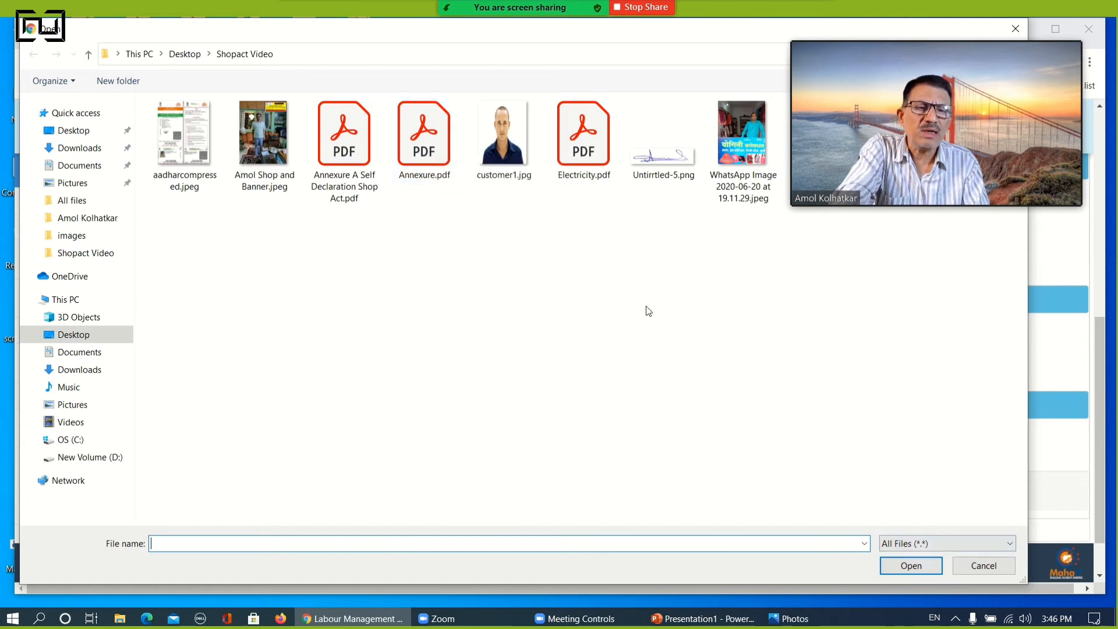
pyautogui.click(426, 172)
pyautogui.click(912, 562)
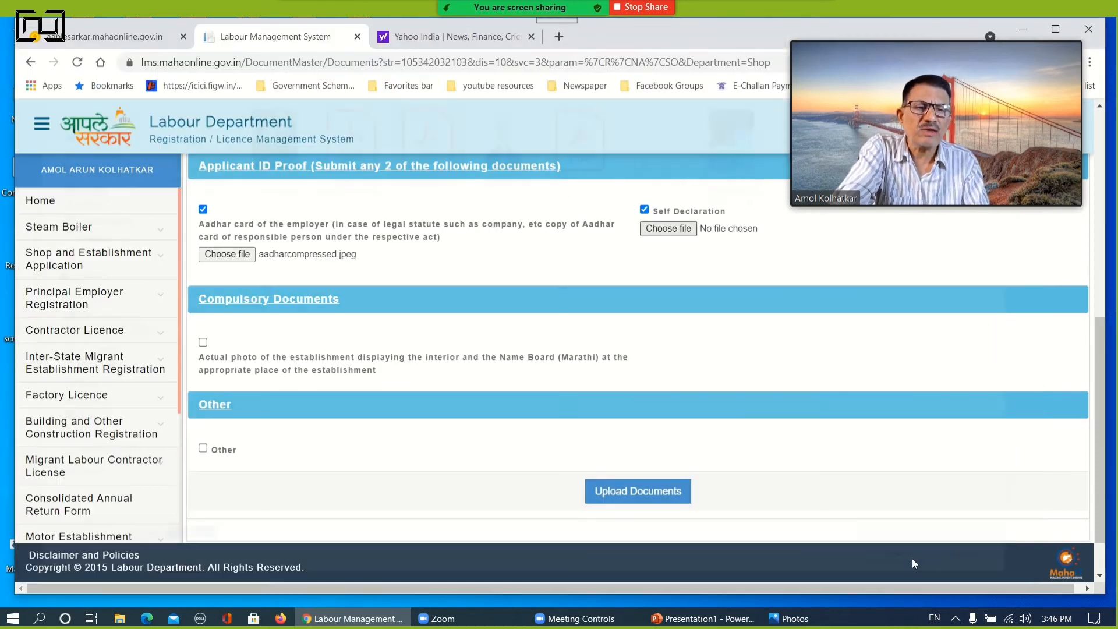
# Select the compulsory establishment photo document and attach the shop and banner JPEG from the Shopact Video folder
pyautogui.click(203, 343)
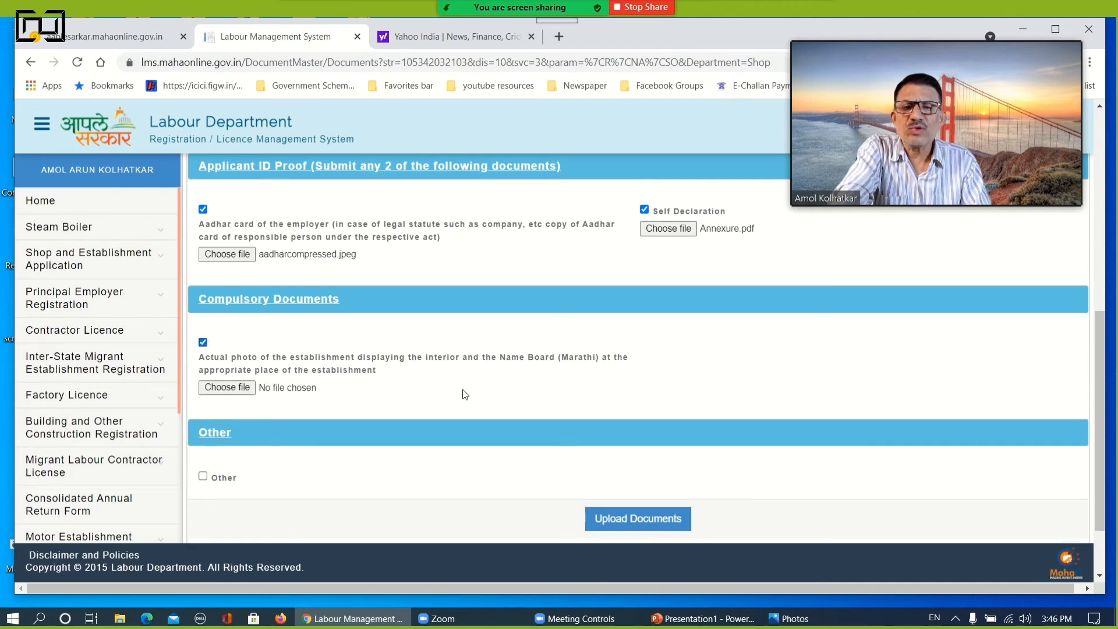
pyautogui.click(218, 388)
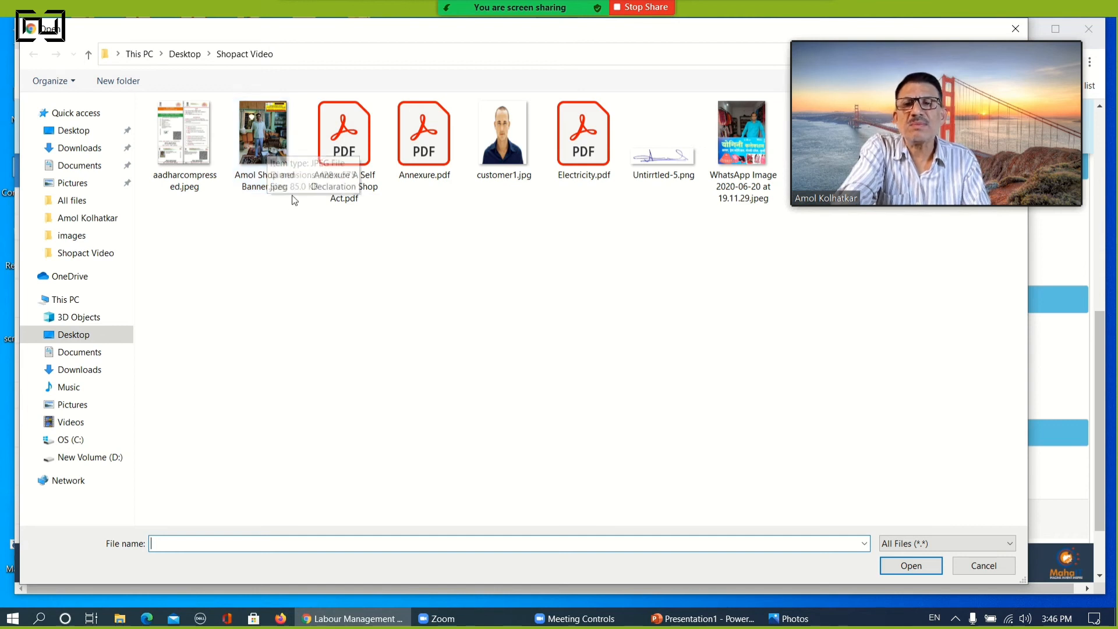
pyautogui.click(255, 129)
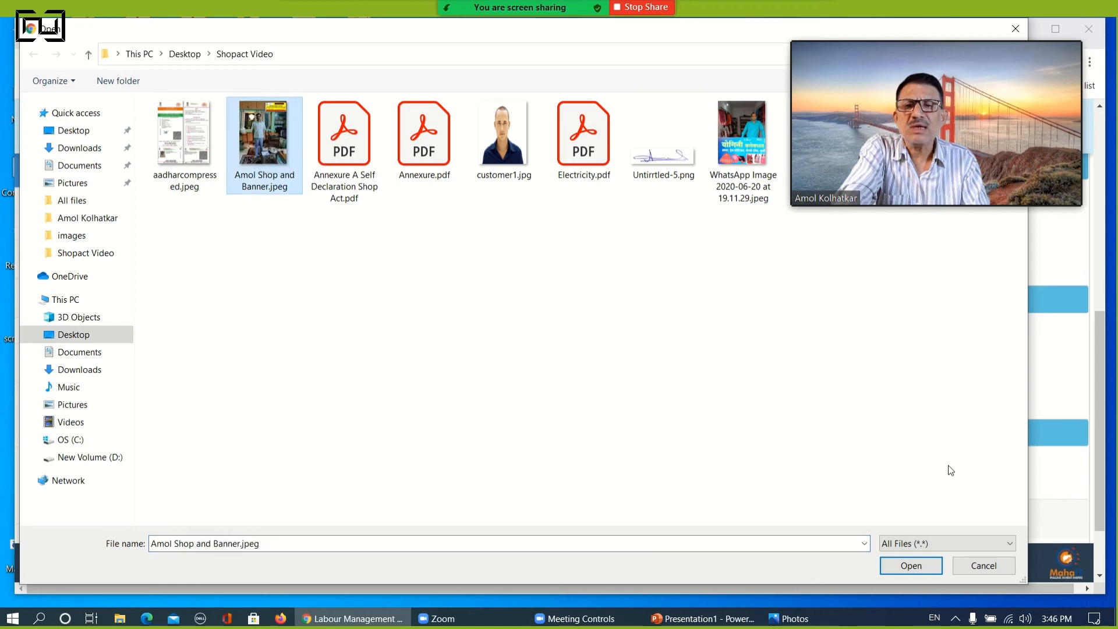
pyautogui.click(908, 567)
# Select the Other document type and attach Electricity.pdf to it
pyautogui.scroll(-2, 437, 441)
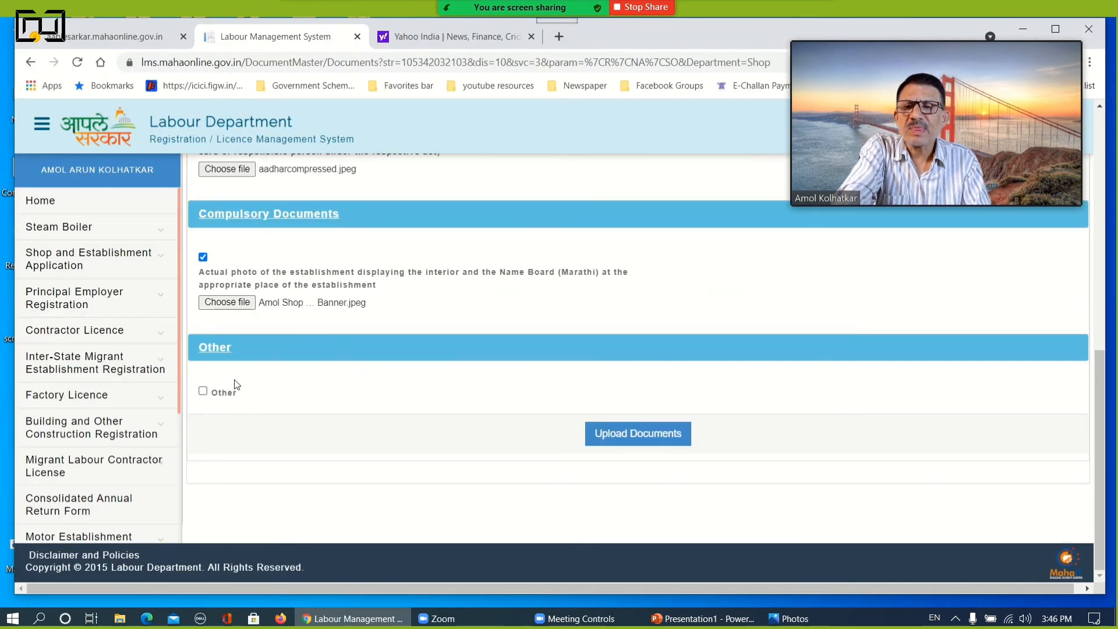
pyautogui.click(203, 392)
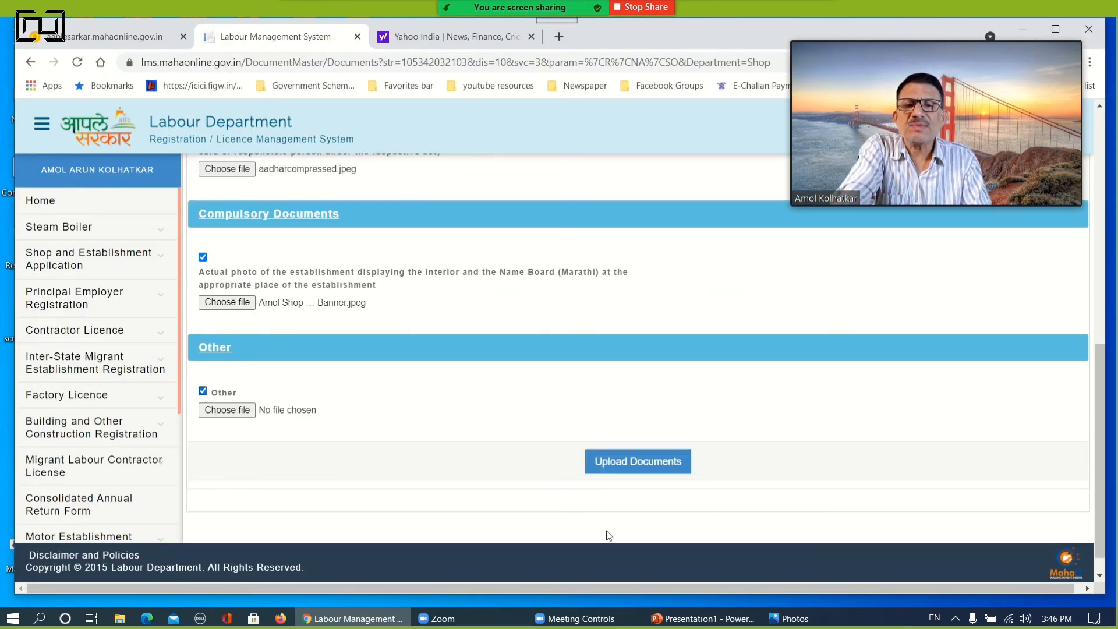
pyautogui.click(226, 409)
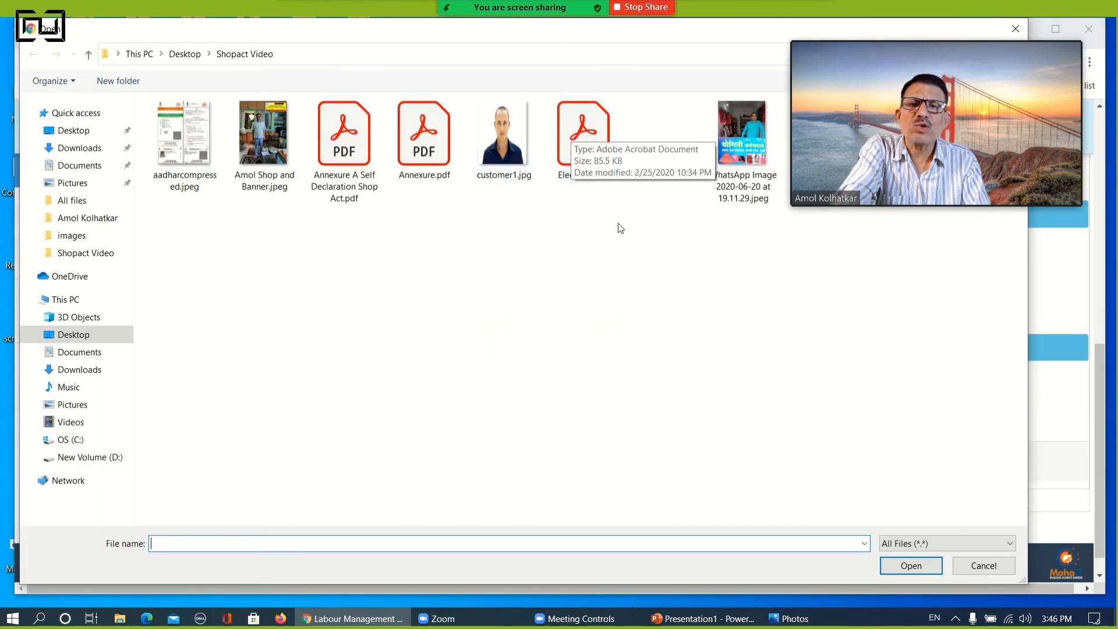
pyautogui.click(587, 143)
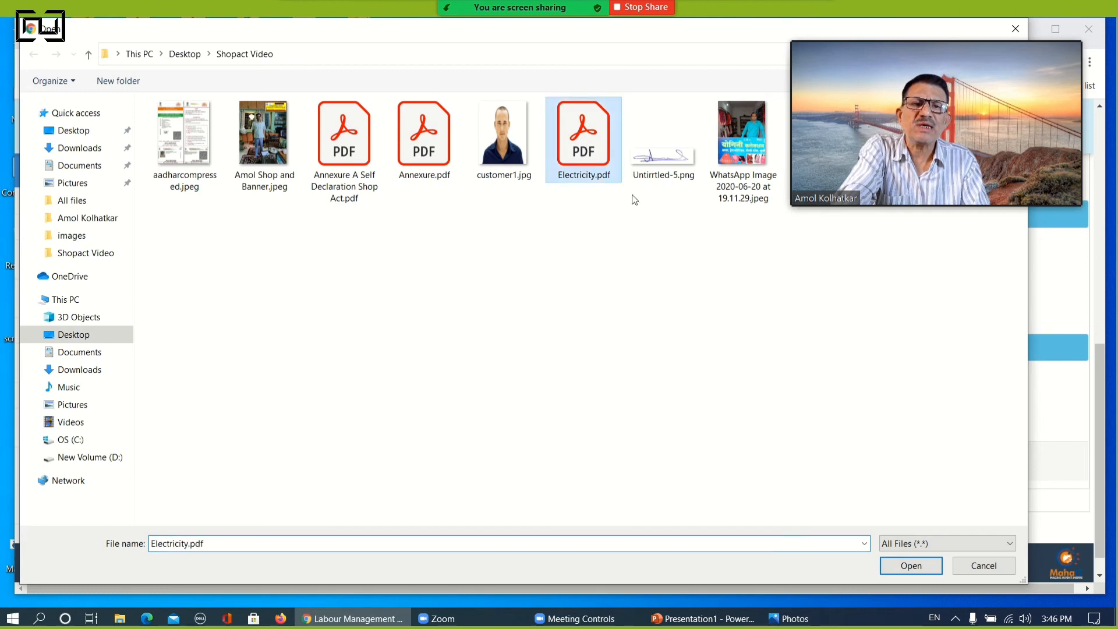
pyautogui.click(923, 568)
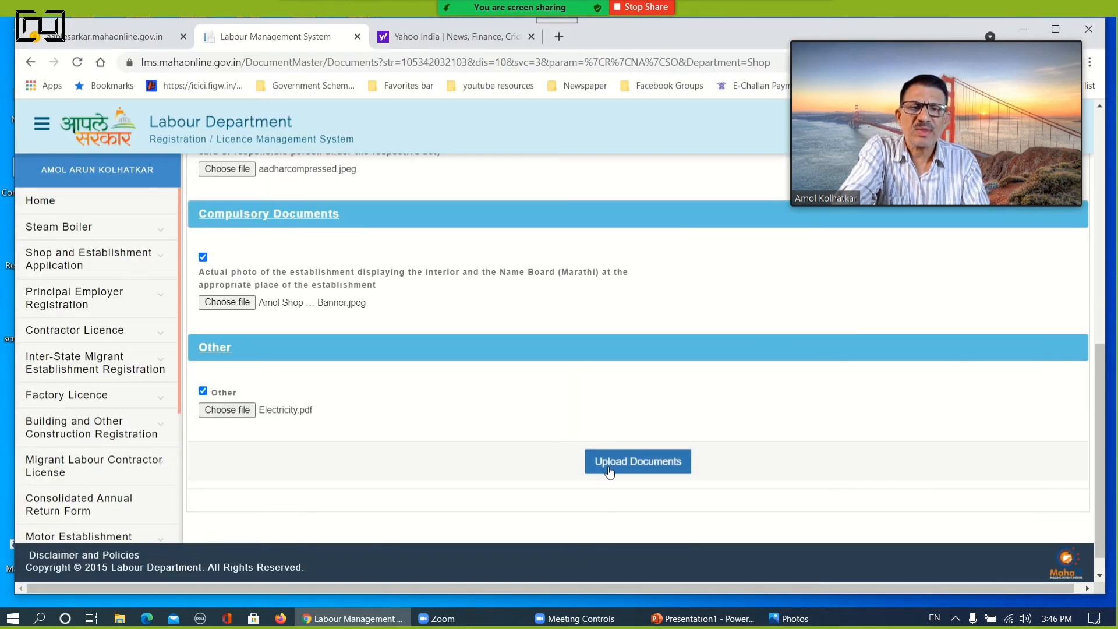
# Upload the selected documents and confirm the application fee with Online Payment as the method
pyautogui.click(612, 467)
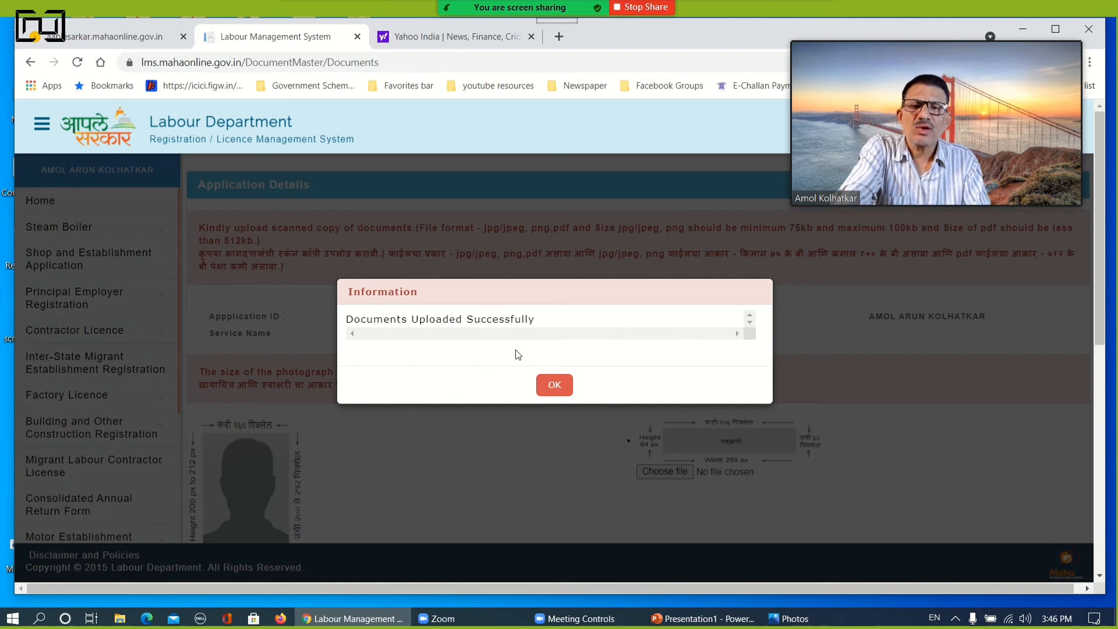
pyautogui.click(555, 384)
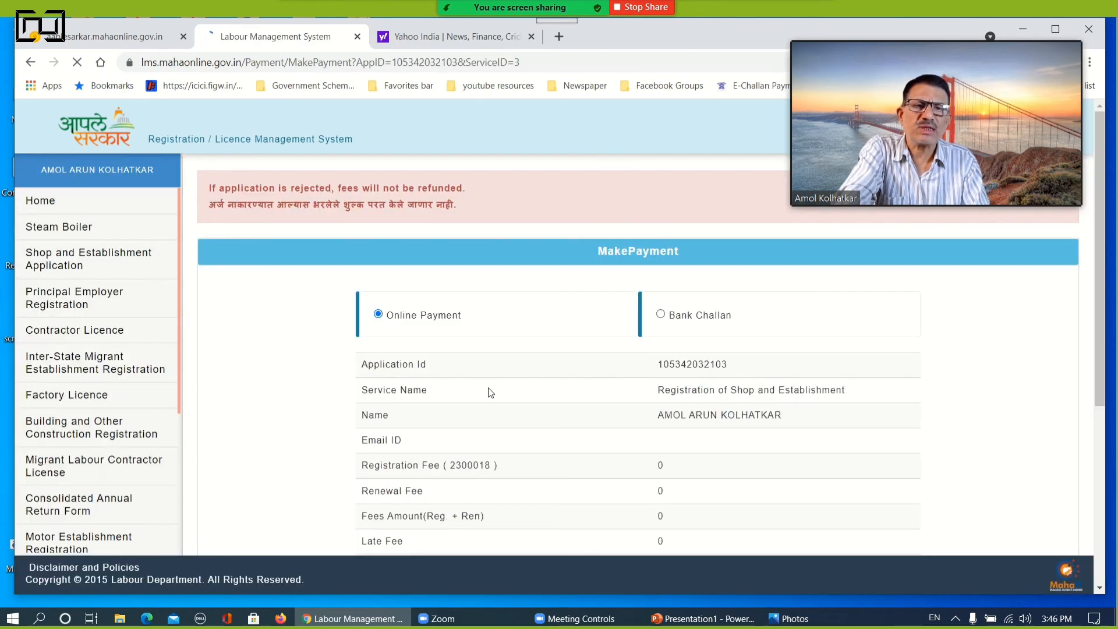
pyautogui.scroll(-5, 491, 393)
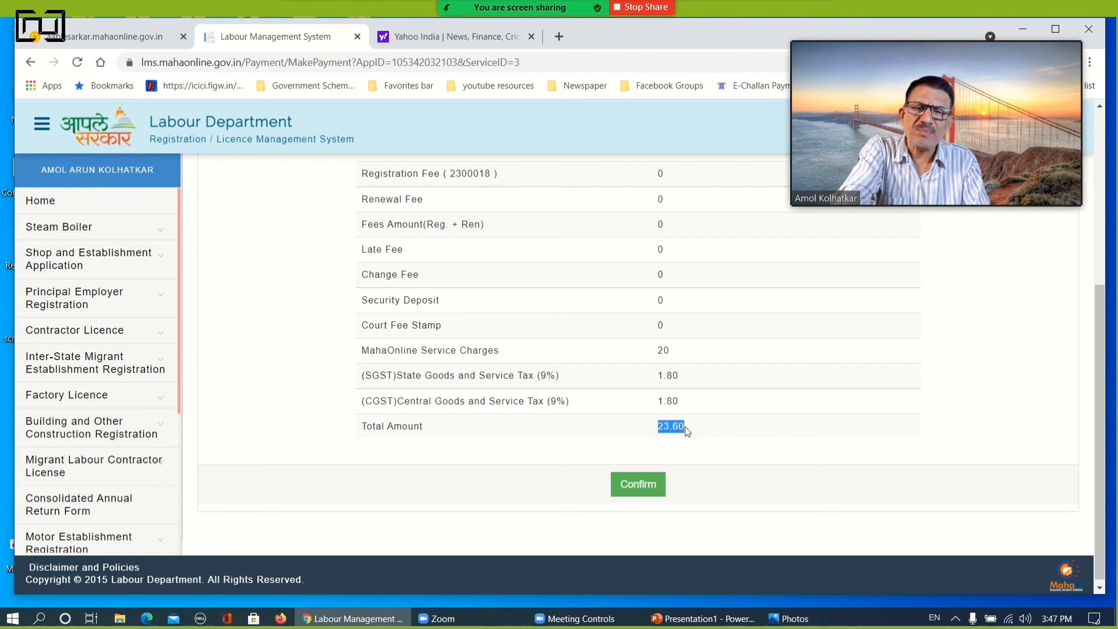
pyautogui.click(638, 484)
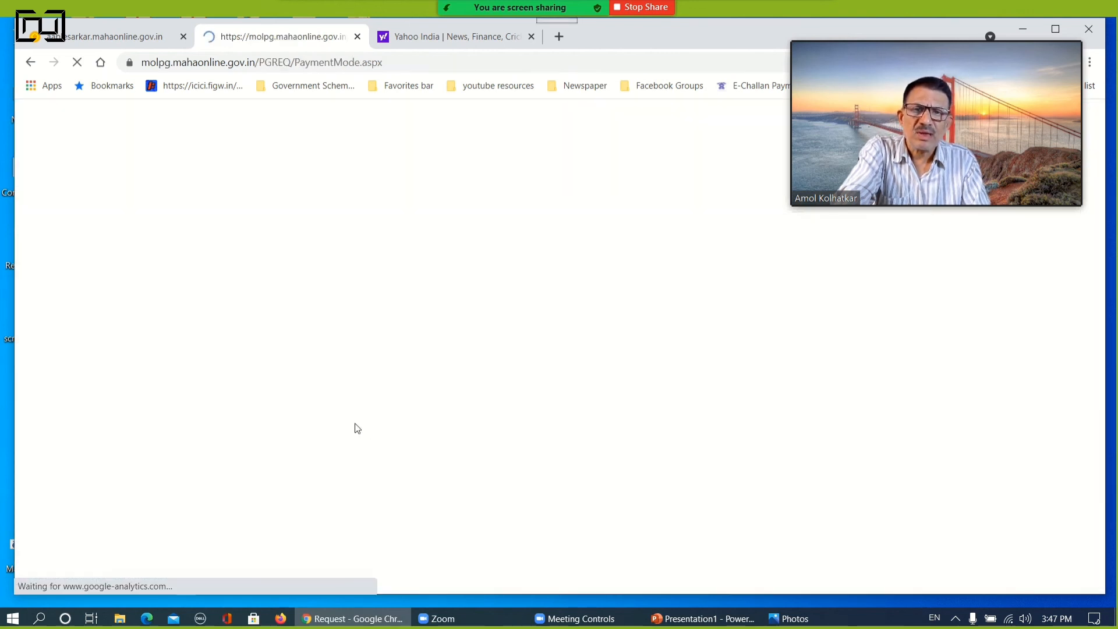